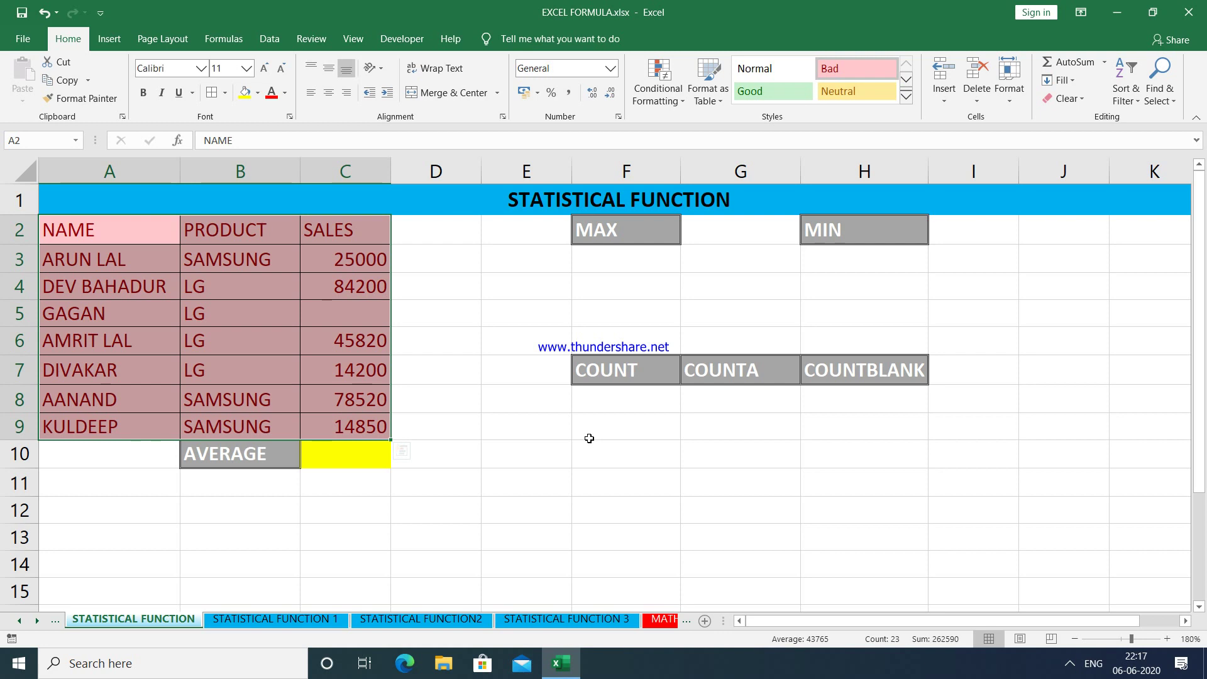
# Show the Formulas ribbon's Function Library above the STATISTICAL FUNCTION sales table
pyautogui.click(271, 39)
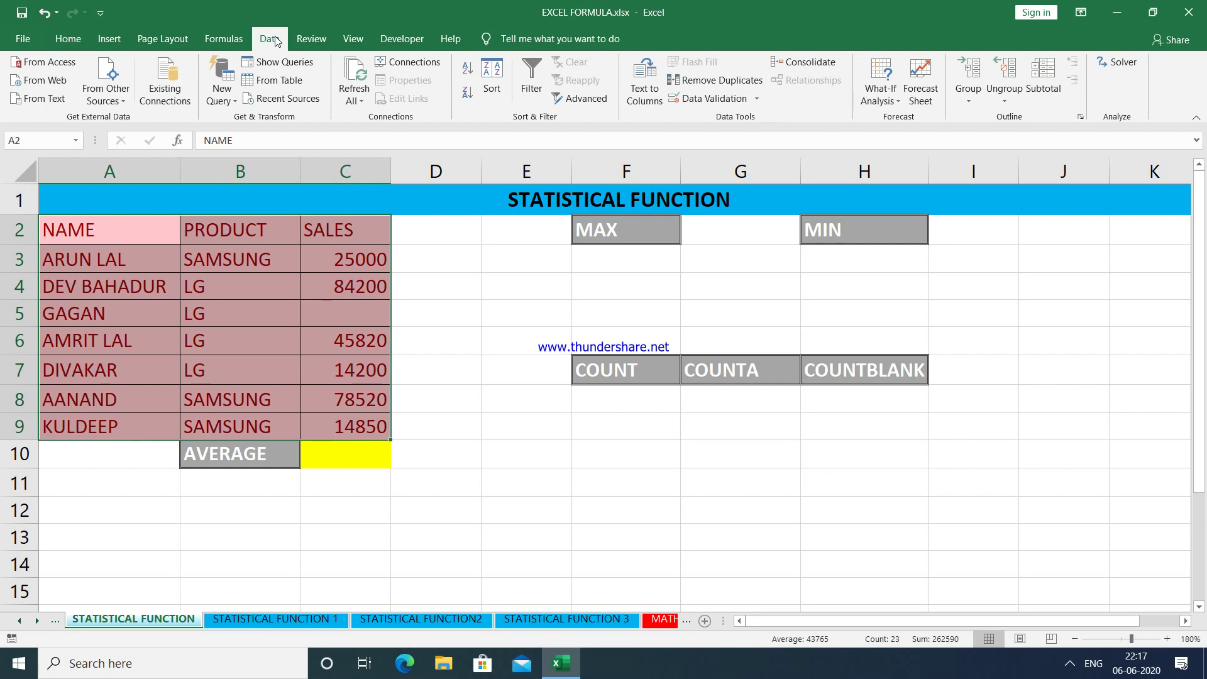
pyautogui.click(225, 40)
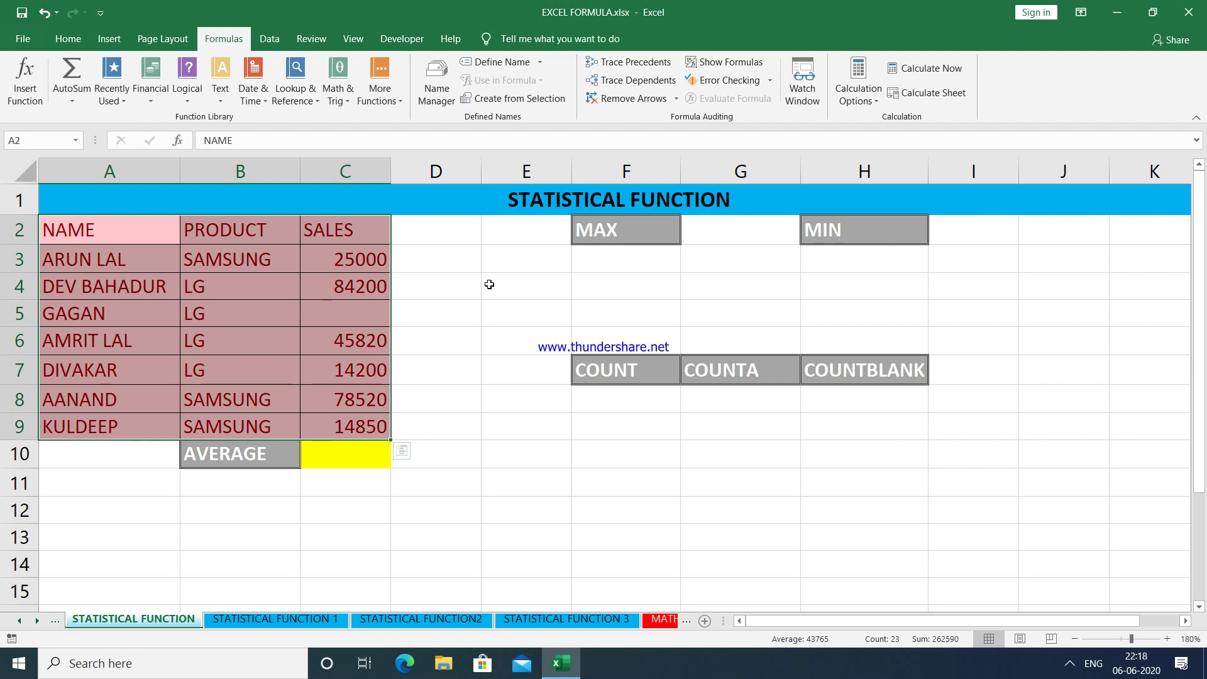
pyautogui.click(514, 341)
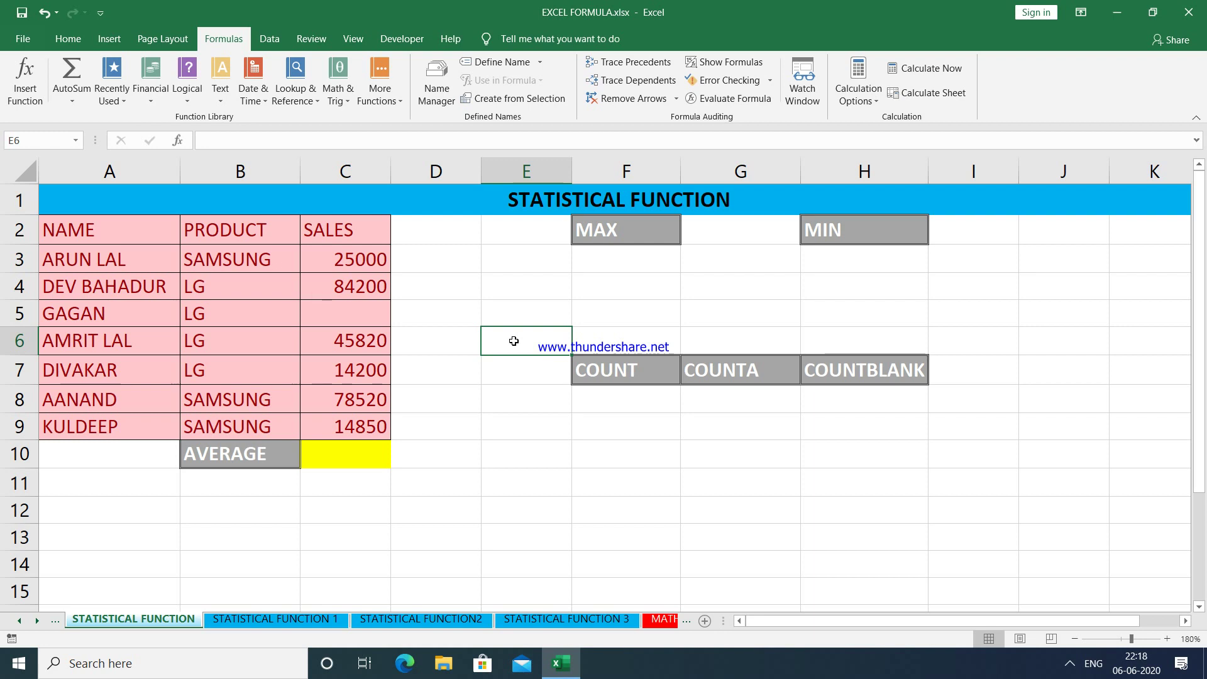
pyautogui.doubleClick(589, 200)
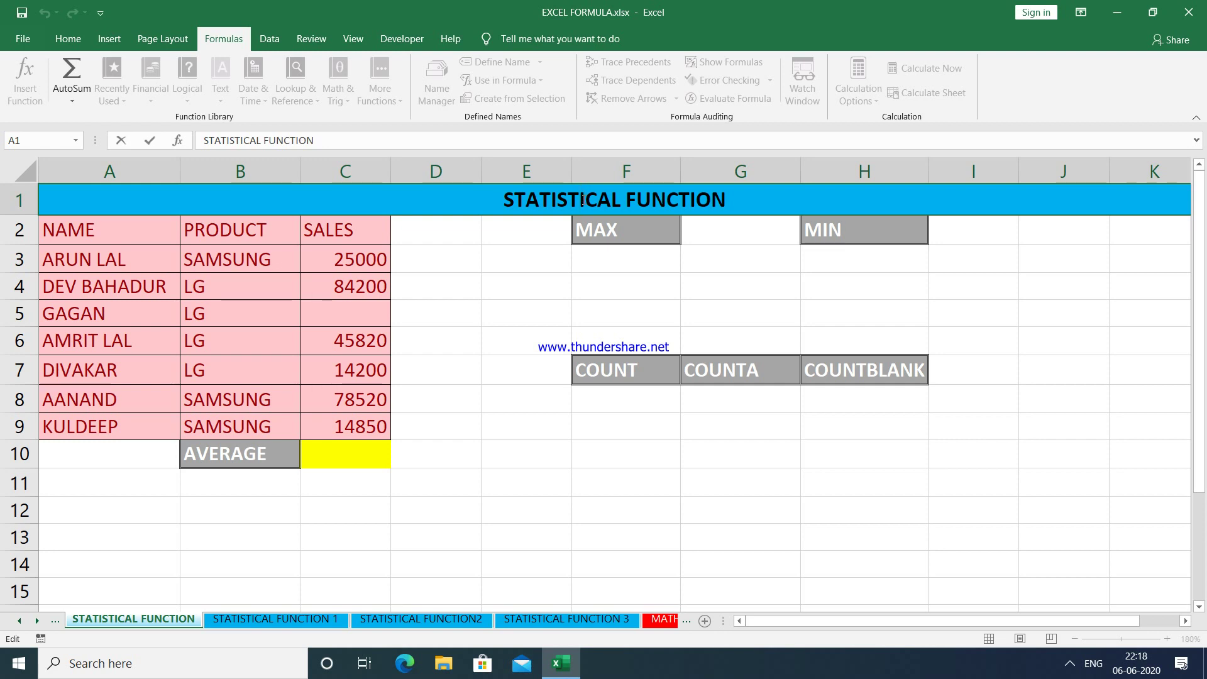
pyautogui.write('s')
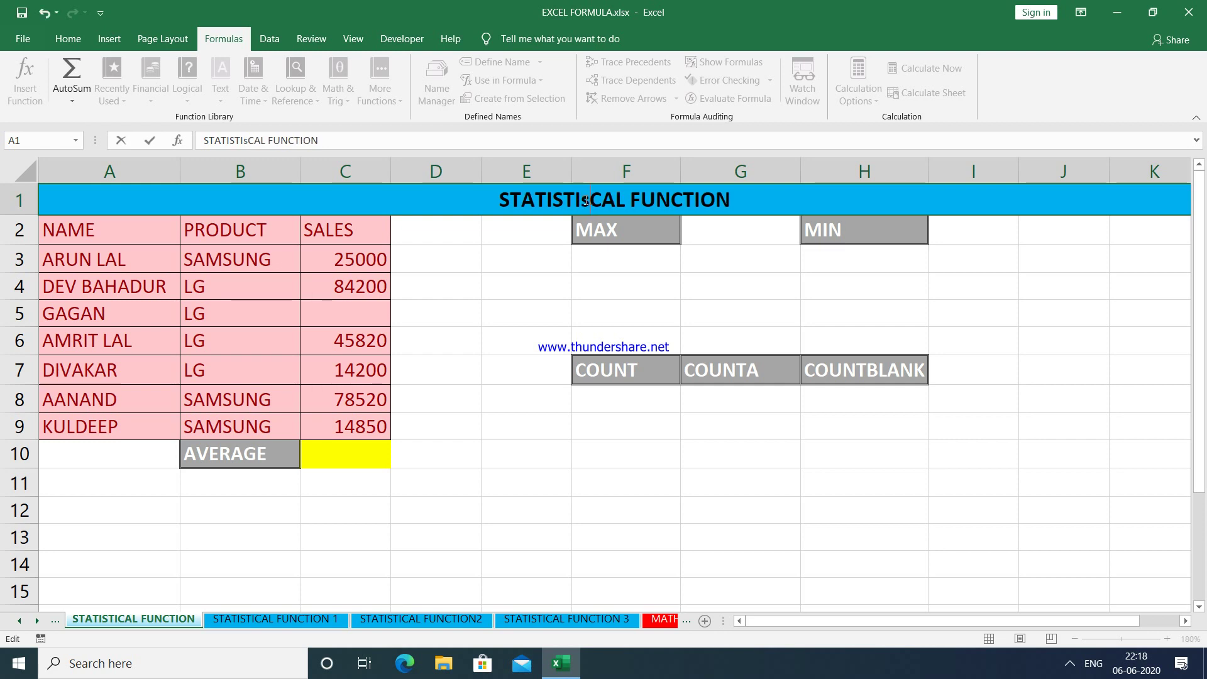
pyautogui.press('BackSpace')
pyautogui.write('S')
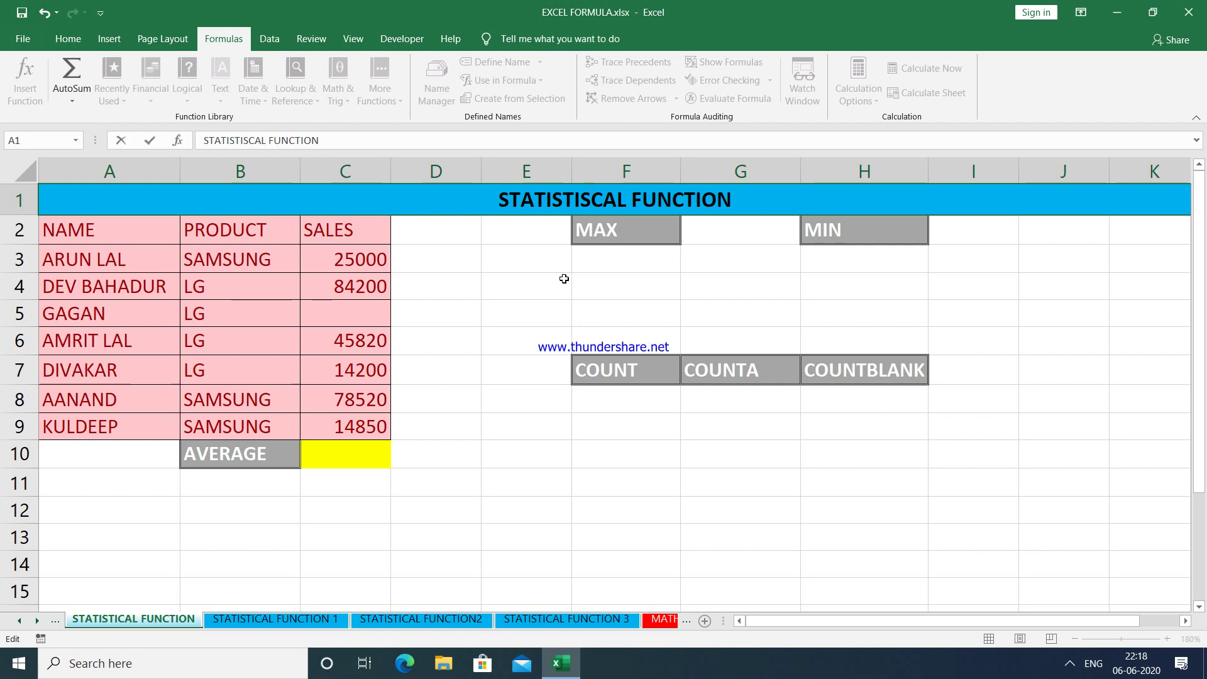
pyautogui.press('BackSpace')
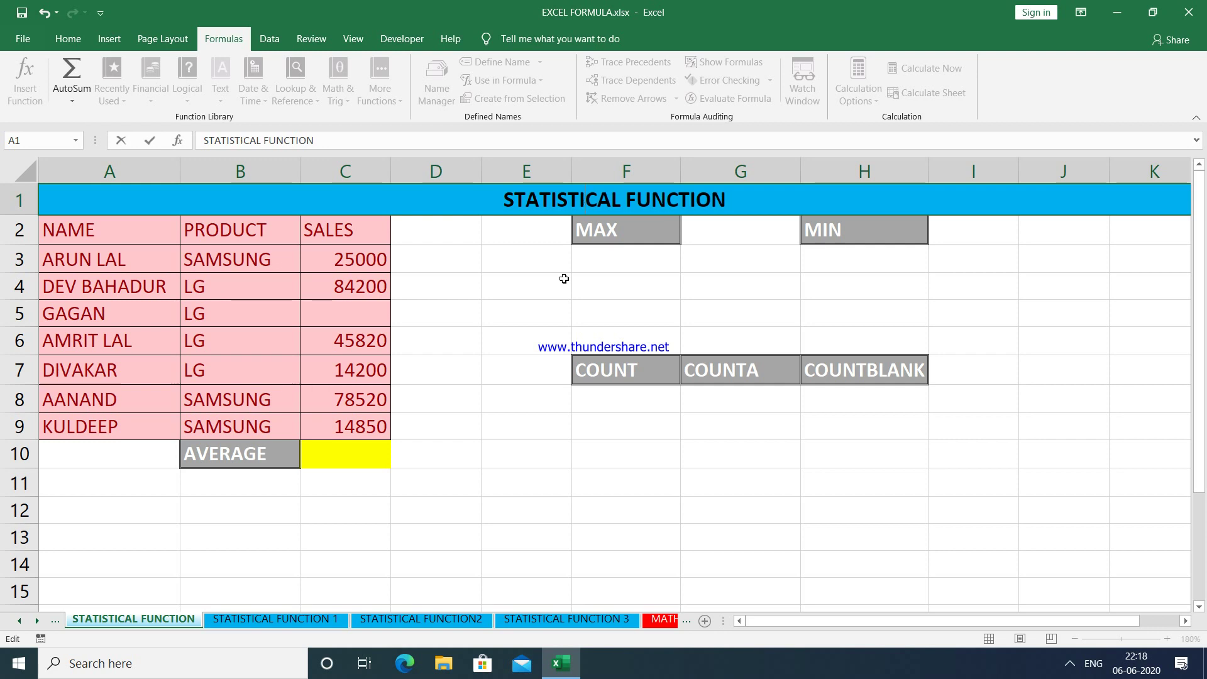
pyautogui.hotkey('ctrl', 'Return')
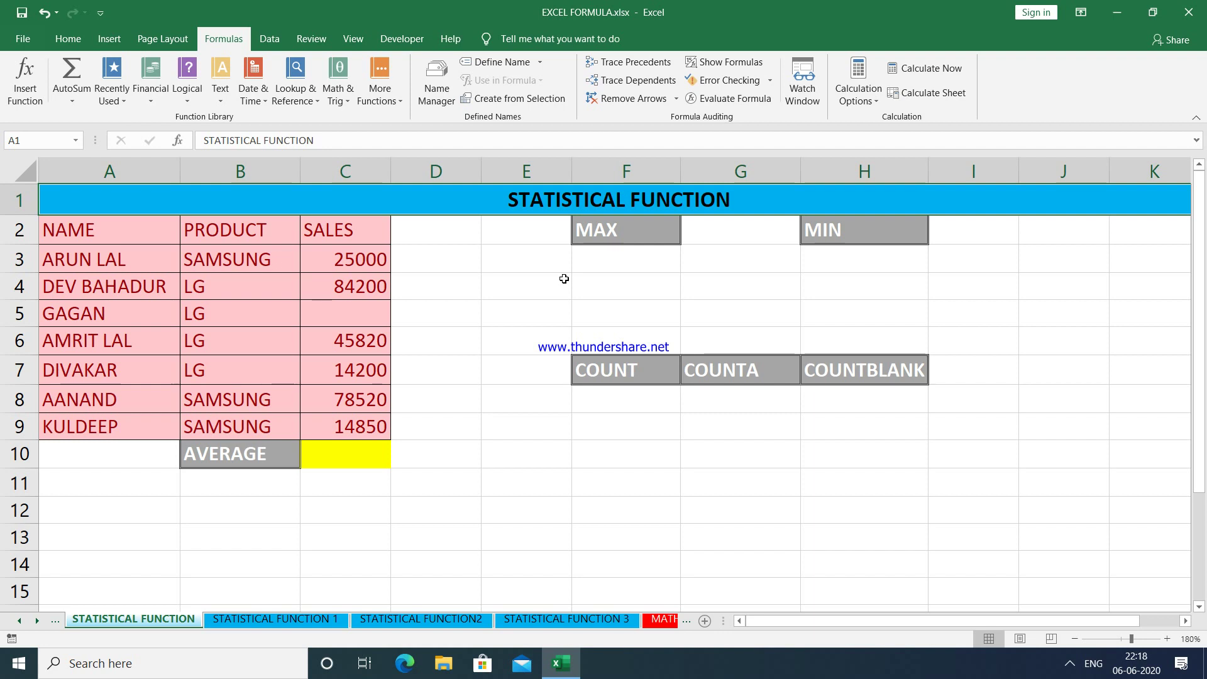
# Enter =MAX(C3:C9) in F3 under MAX, returning the highest sale, 84200
pyautogui.click(591, 266)
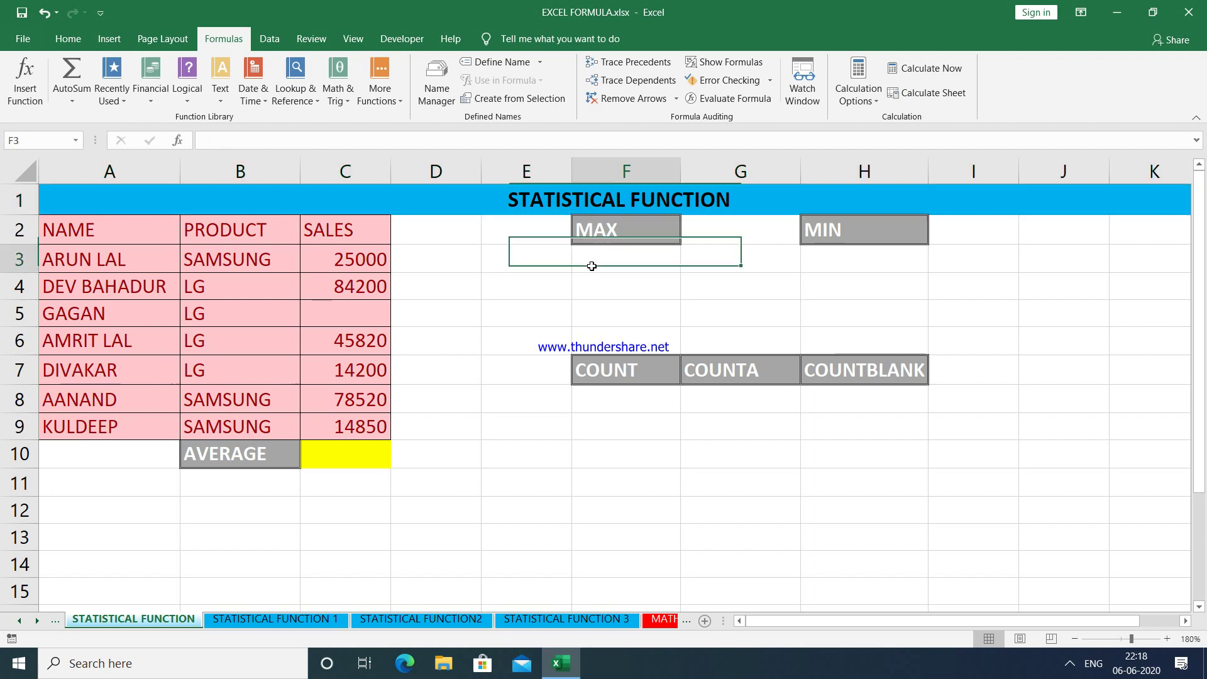
pyautogui.click(833, 265)
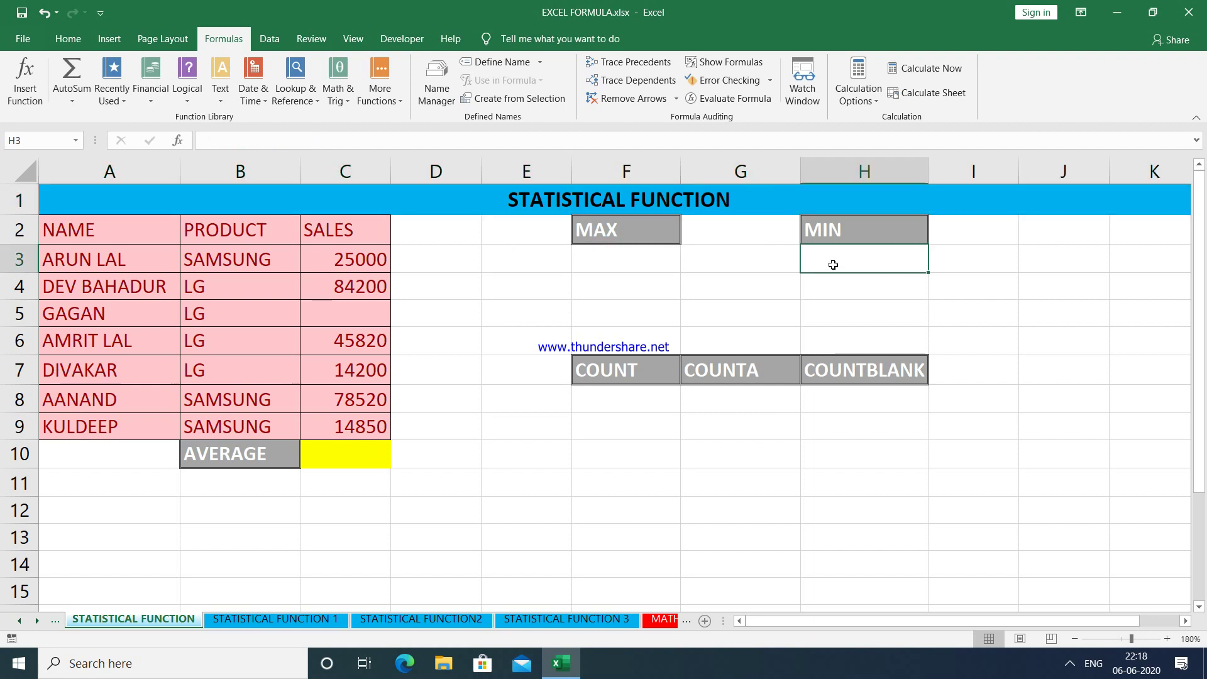
pyautogui.click(611, 265)
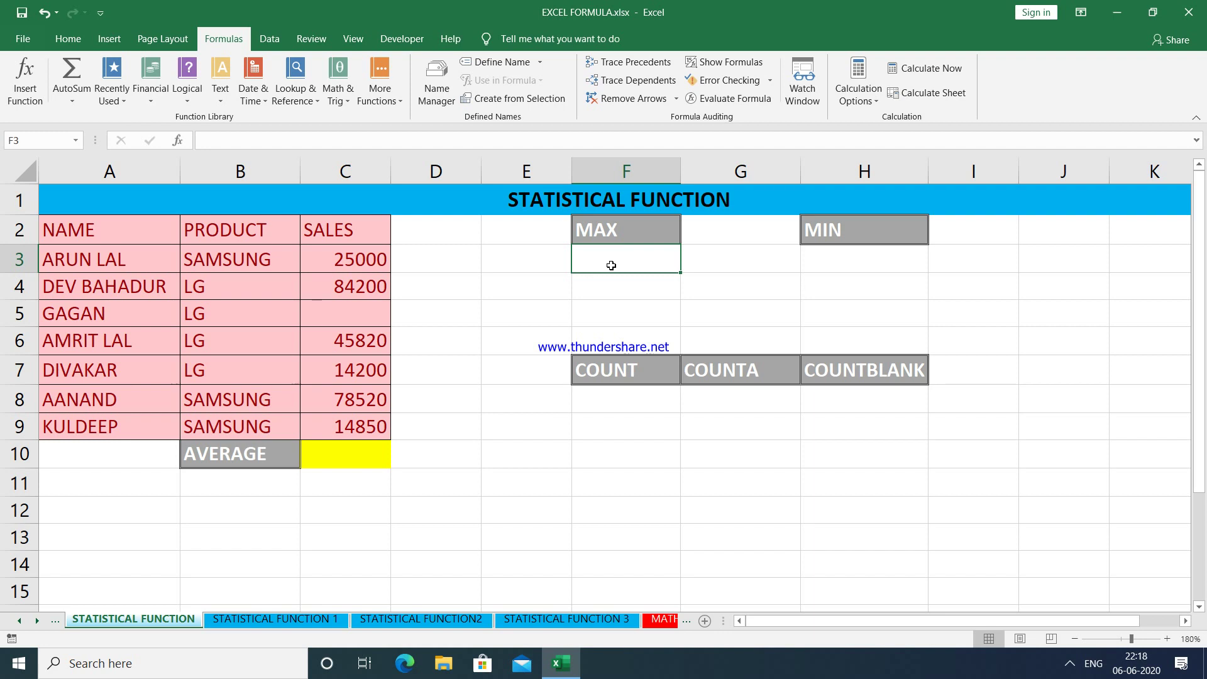
pyautogui.write('=')
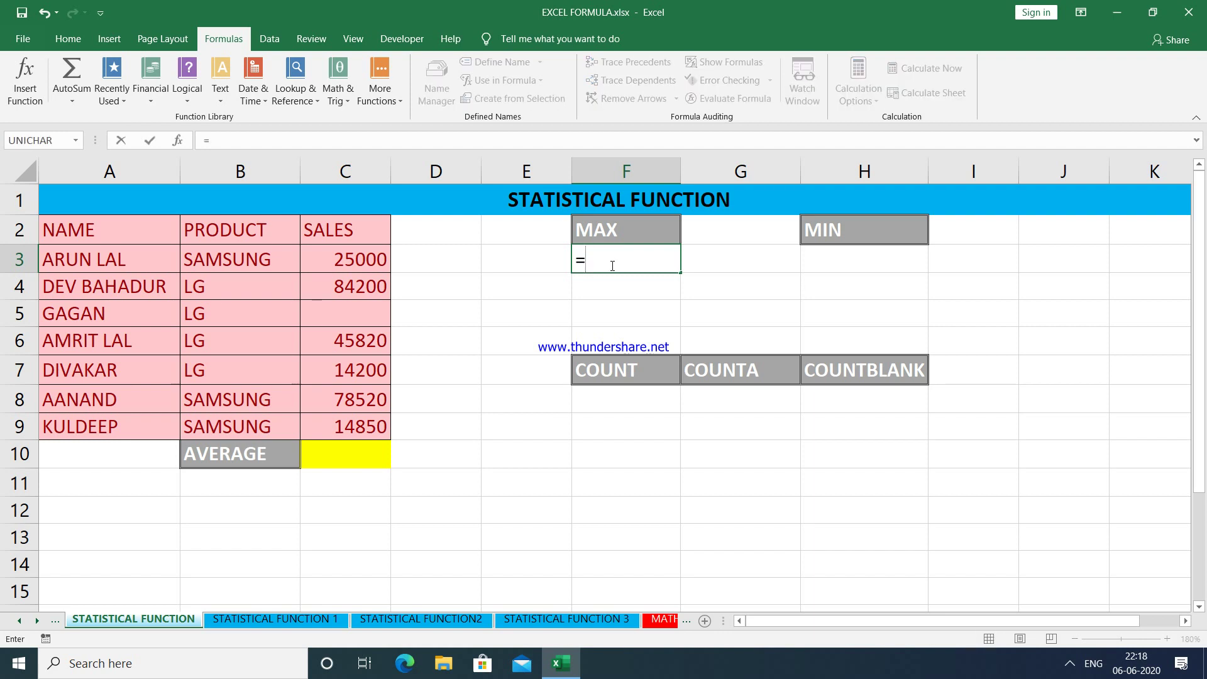
pyautogui.write('m')
pyautogui.write('ax')
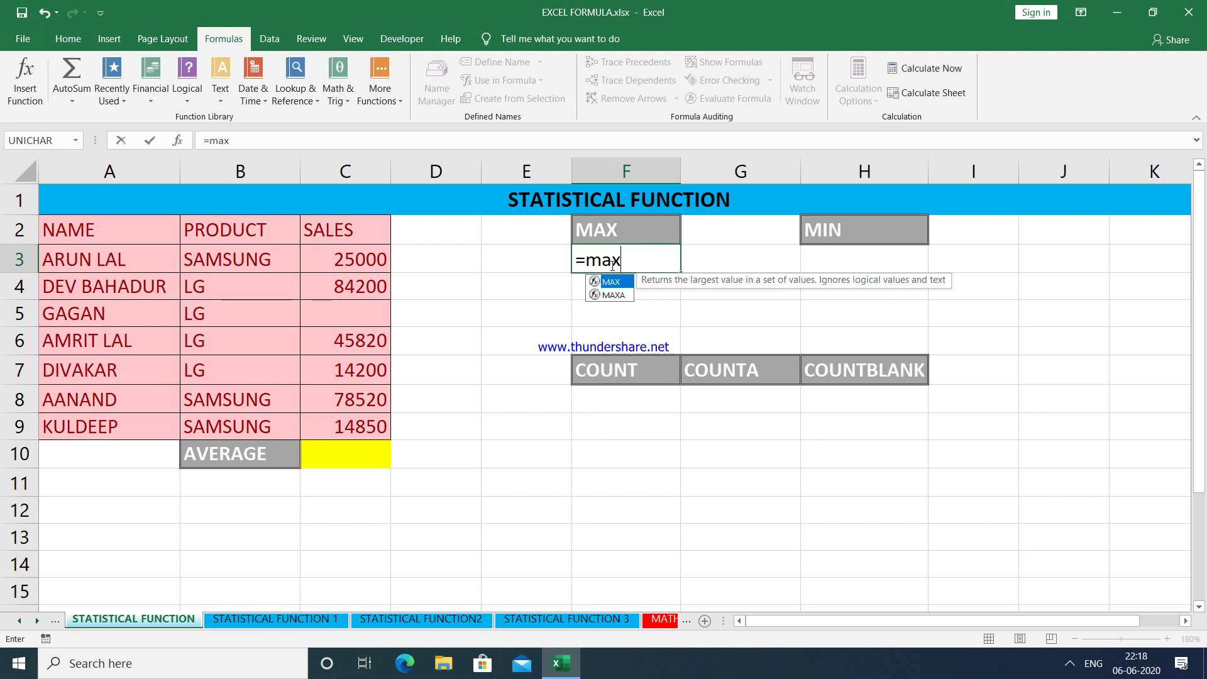
pyautogui.doubleClick(610, 281)
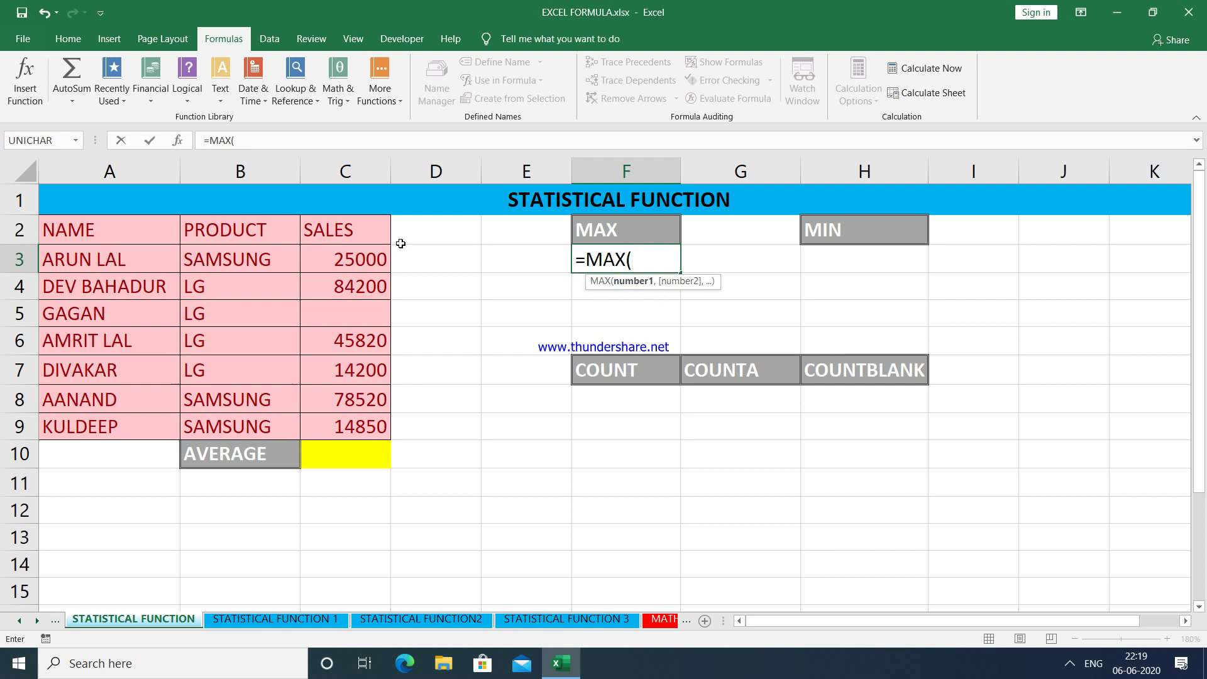
pyautogui.moveTo(368, 259); pyautogui.dragTo(364, 424)
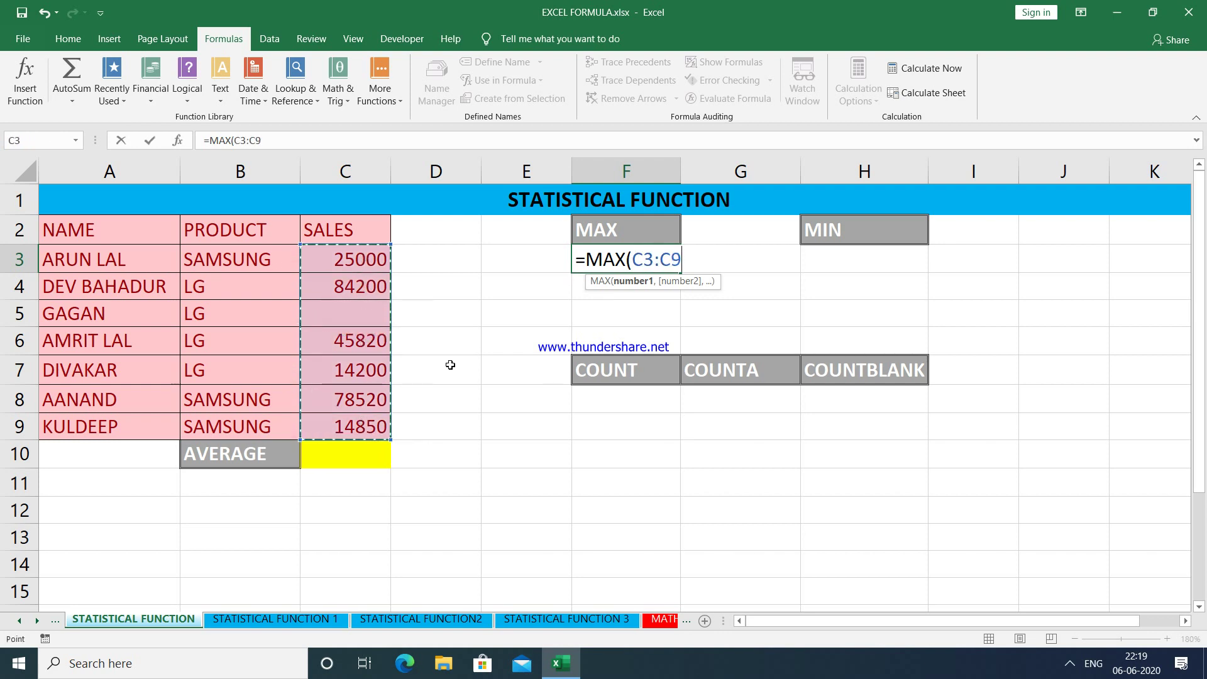
pyautogui.write(')')
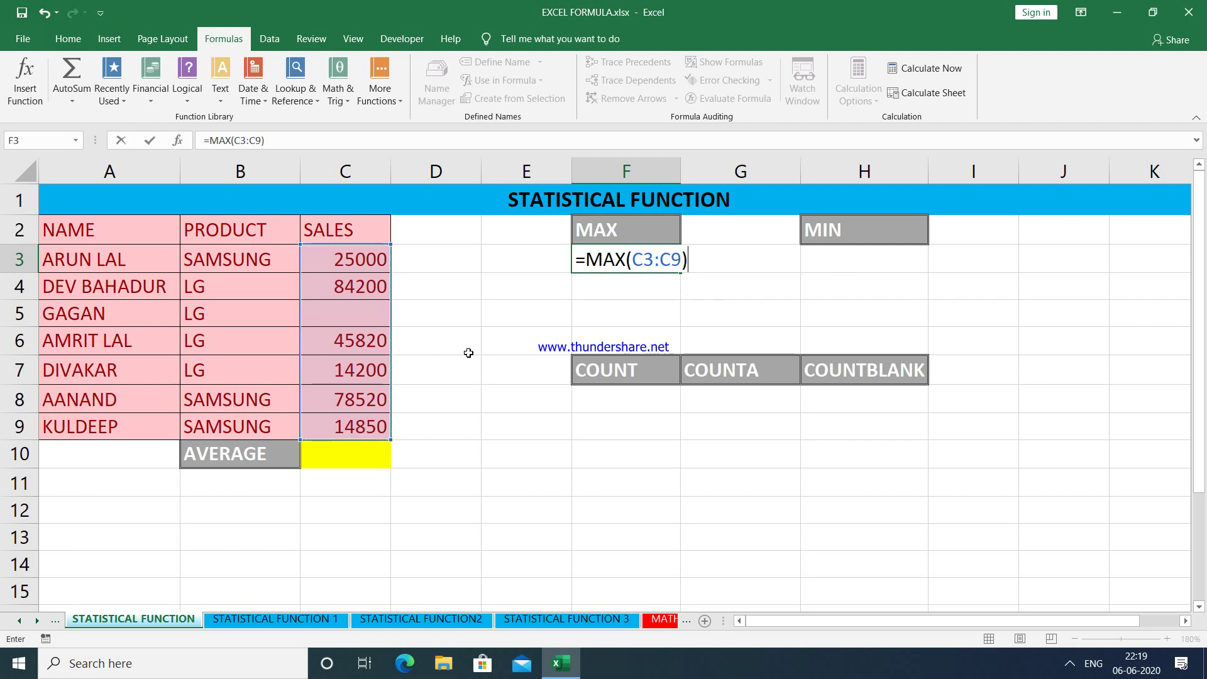
pyautogui.press('Return')
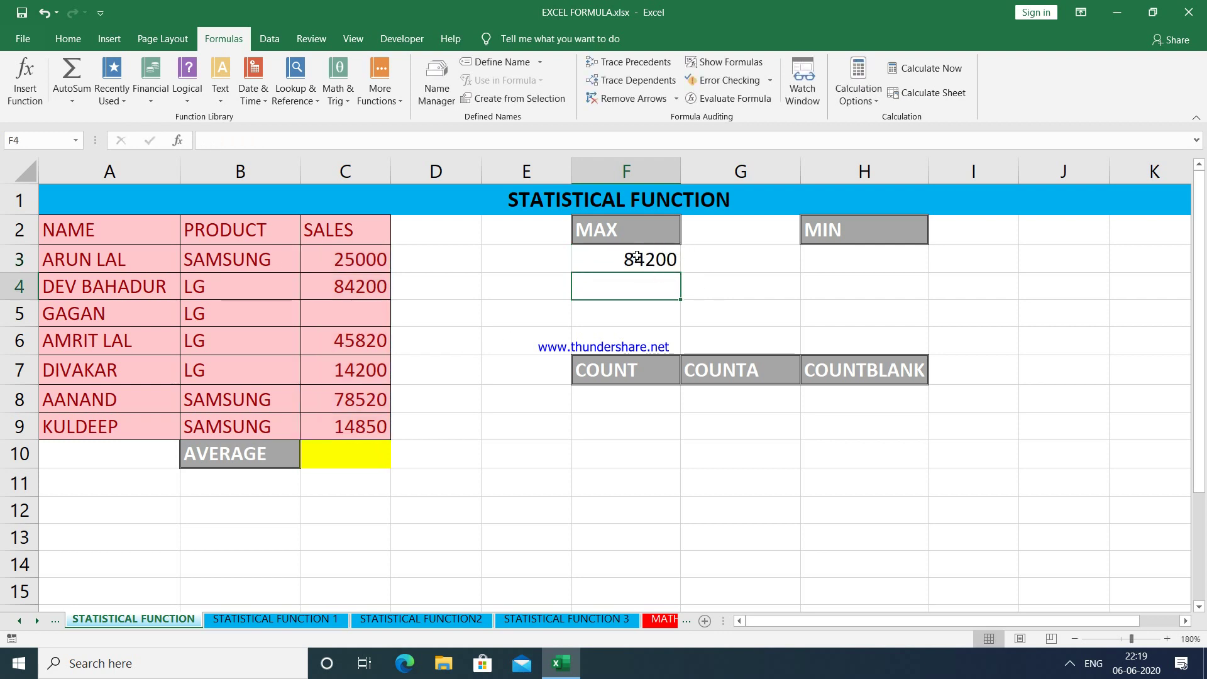
pyautogui.click(639, 257)
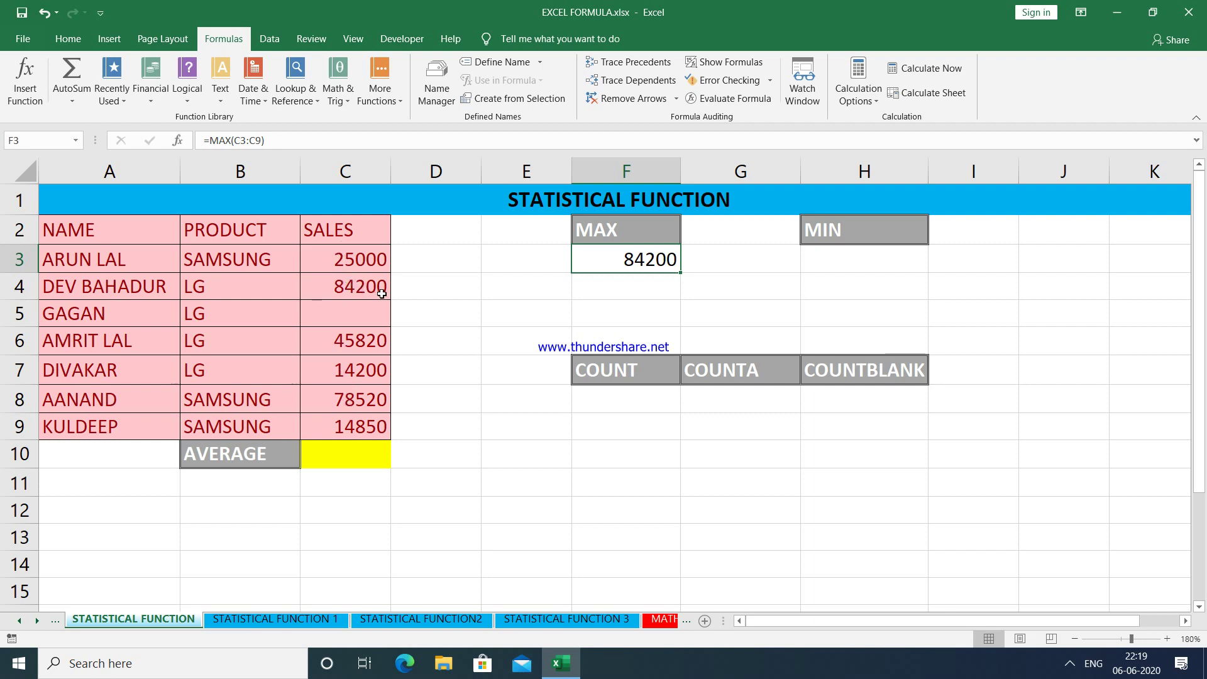
# Fill the blank sale in C5 with 80000 and replace 45820 in C6 with 98000
pyautogui.click(356, 315)
pyautogui.write('80000')
pyautogui.press('Return')
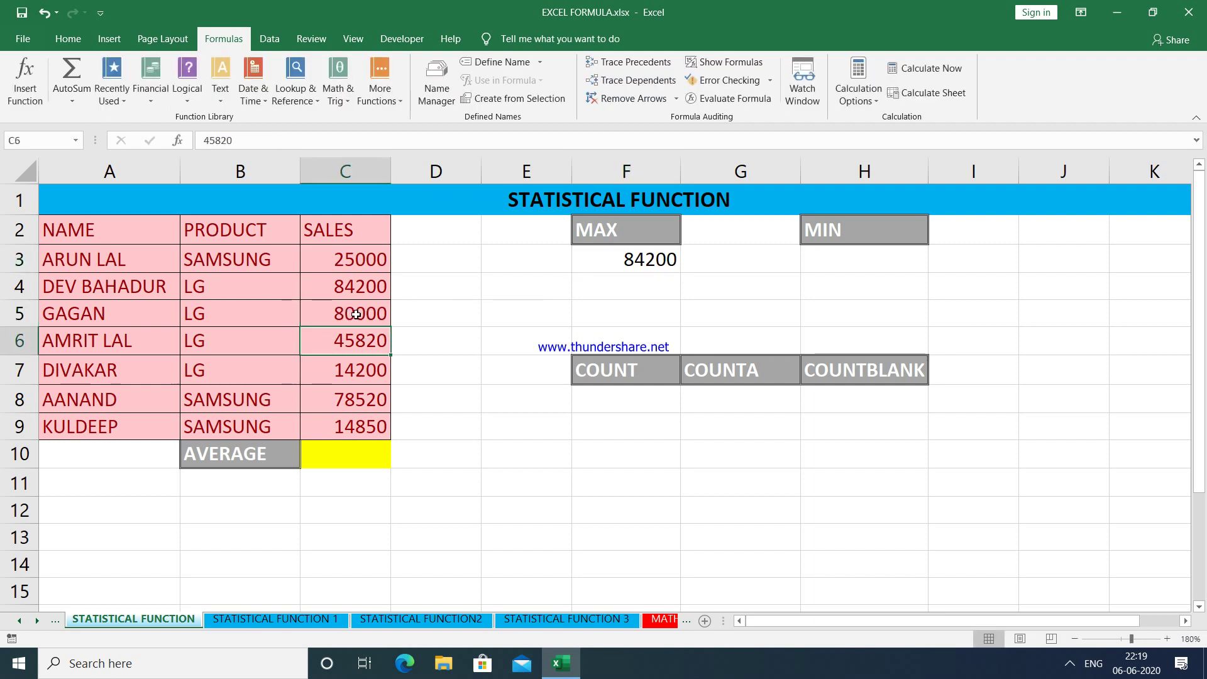
pyautogui.write('98000')
pyautogui.press('Return')
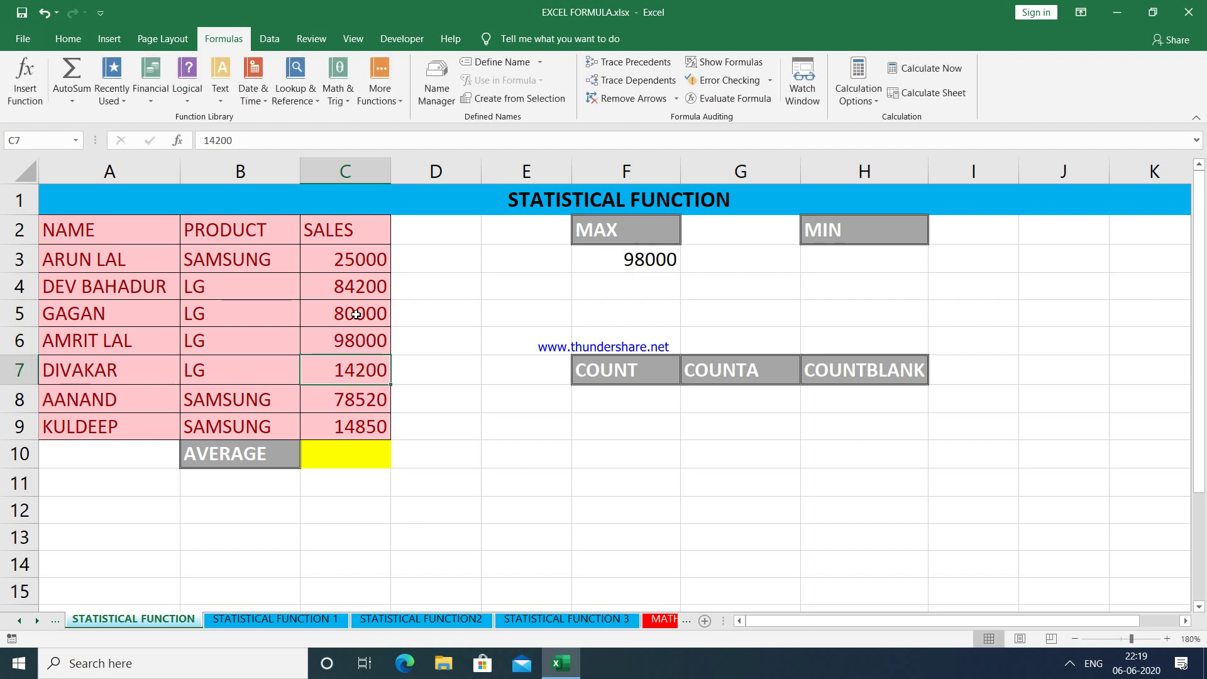
# Enter =MIN(C3:C9) in H3 under MIN, returning the lowest sale, 14200
pyautogui.click(841, 259)
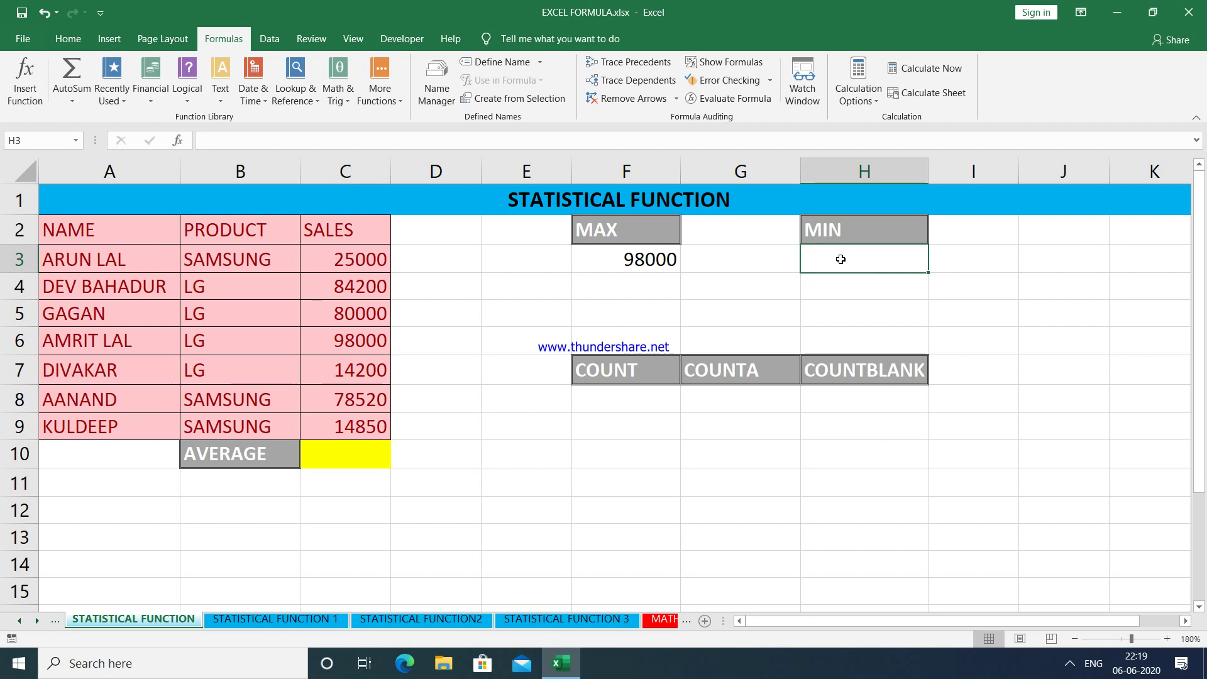
pyautogui.write('=')
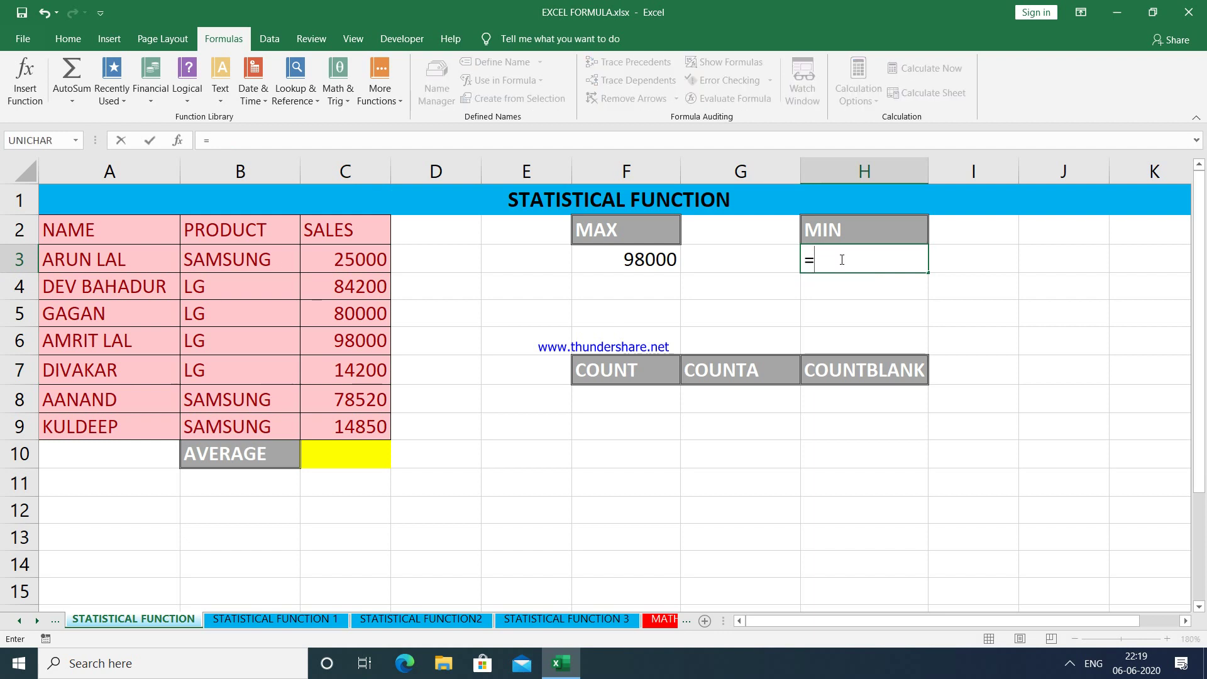
pyautogui.write('min')
pyautogui.press('Tab')
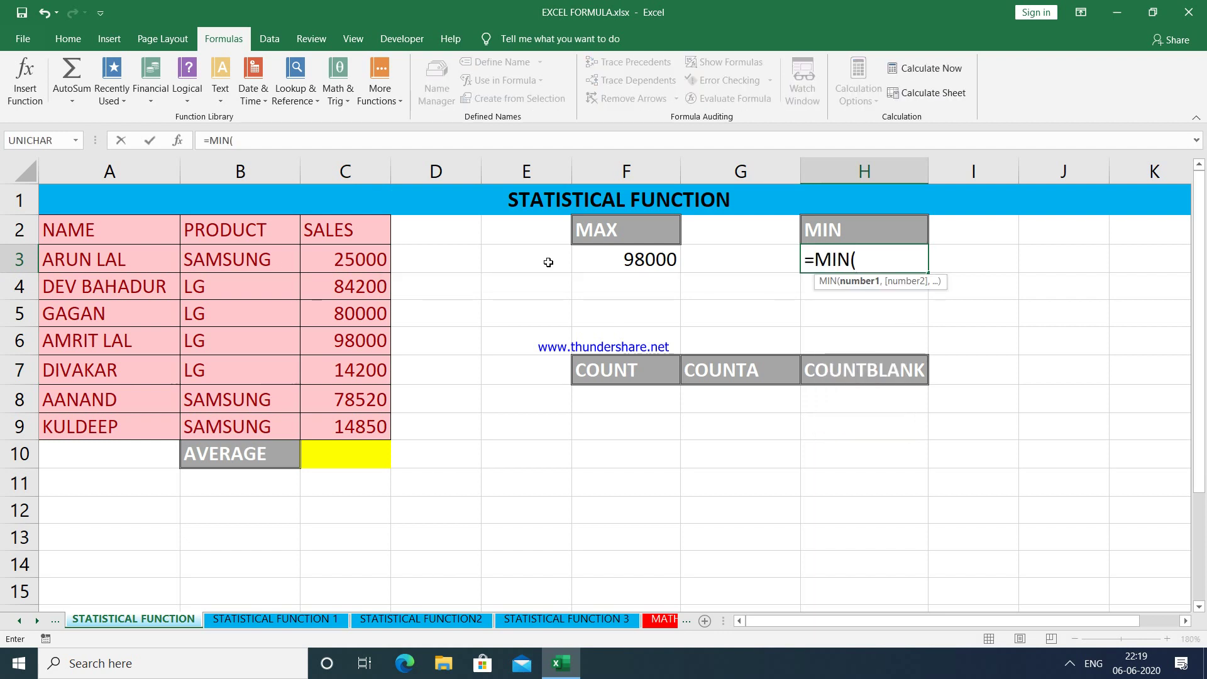
pyautogui.moveTo(353, 250); pyautogui.dragTo(358, 418)
pyautogui.write(')')
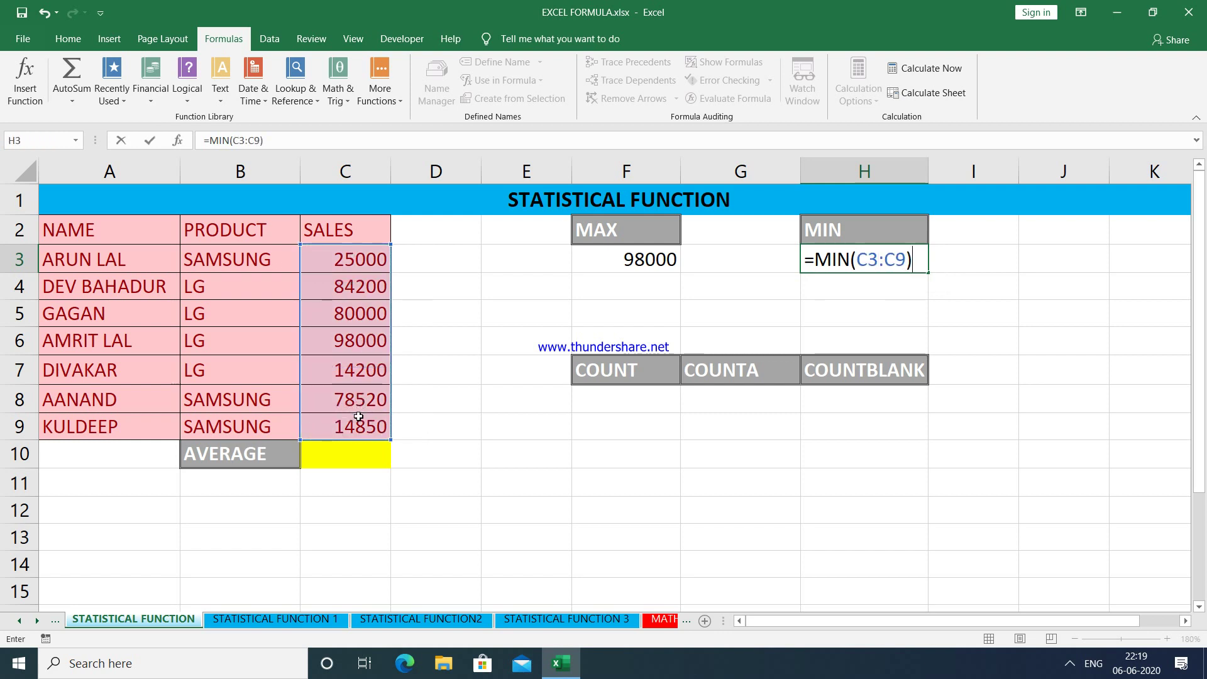
pyautogui.press('Return')
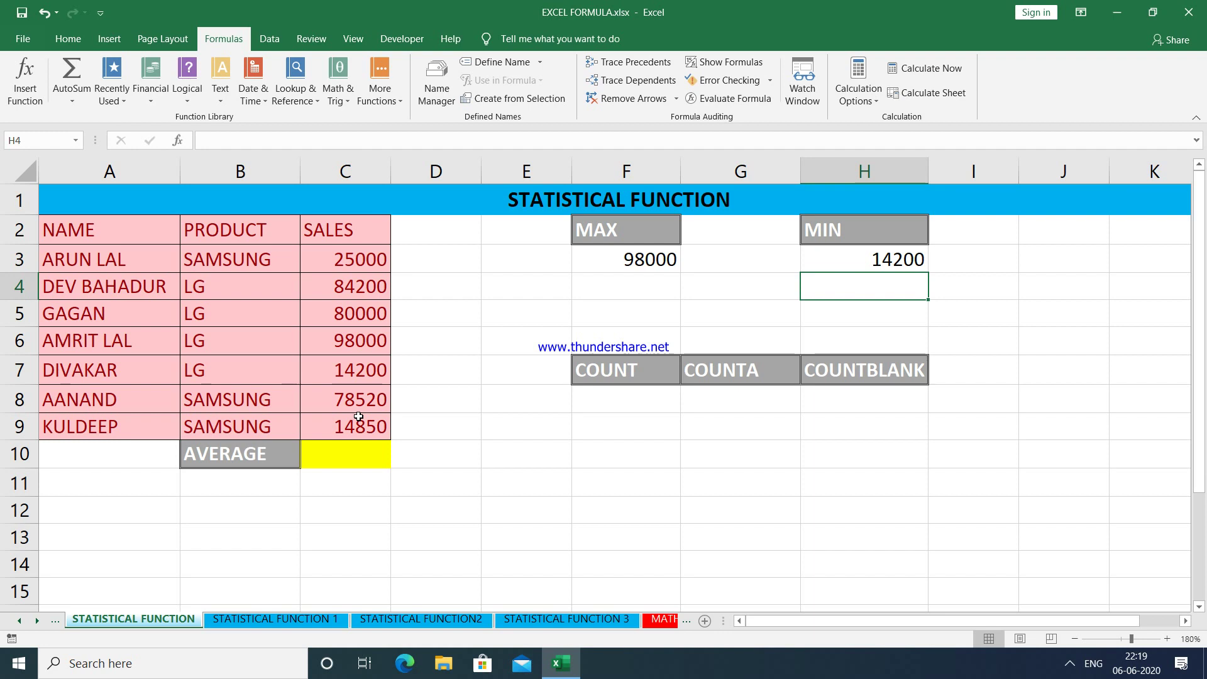
pyautogui.click(632, 401)
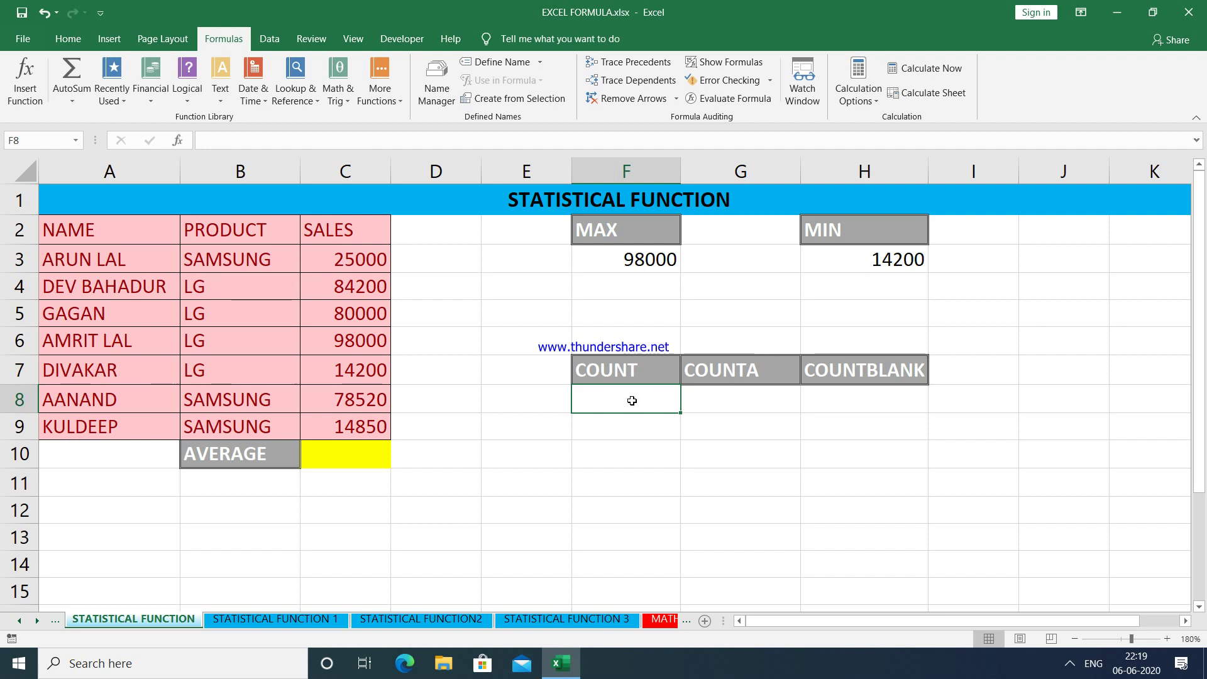
# Enter =COUNT(A2:C9) in F8 under COUNT, returning 7
pyautogui.write('=count(')
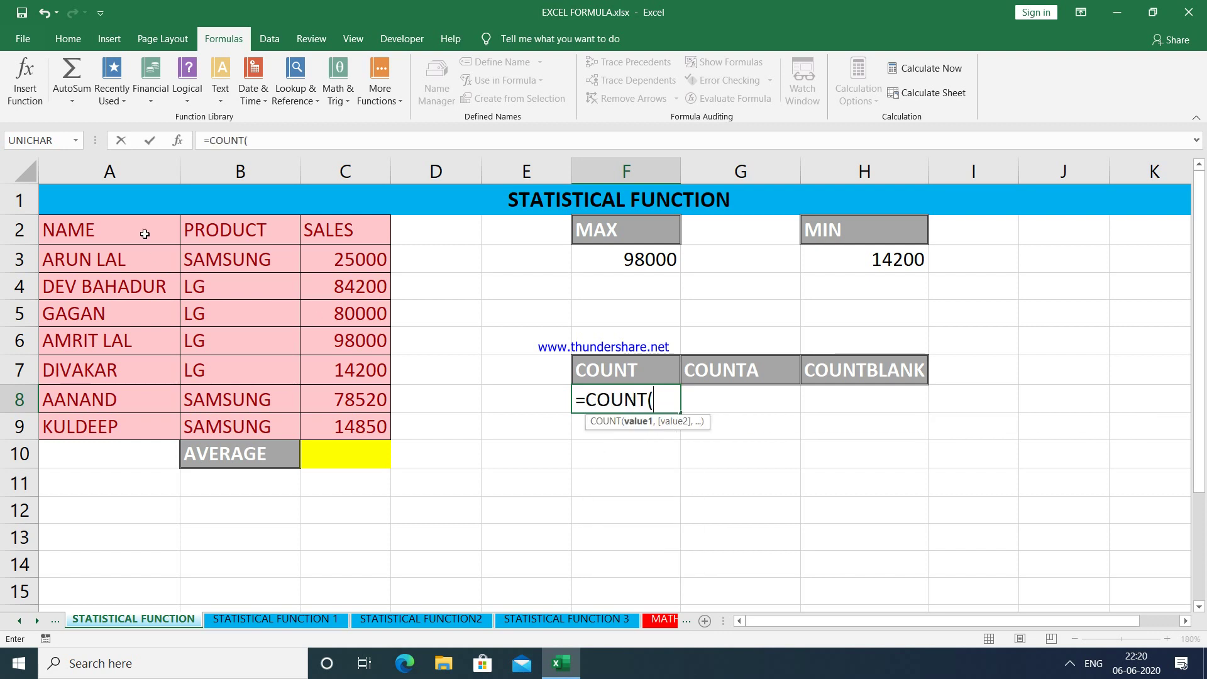
pyautogui.moveTo(144, 234); pyautogui.dragTo(348, 429)
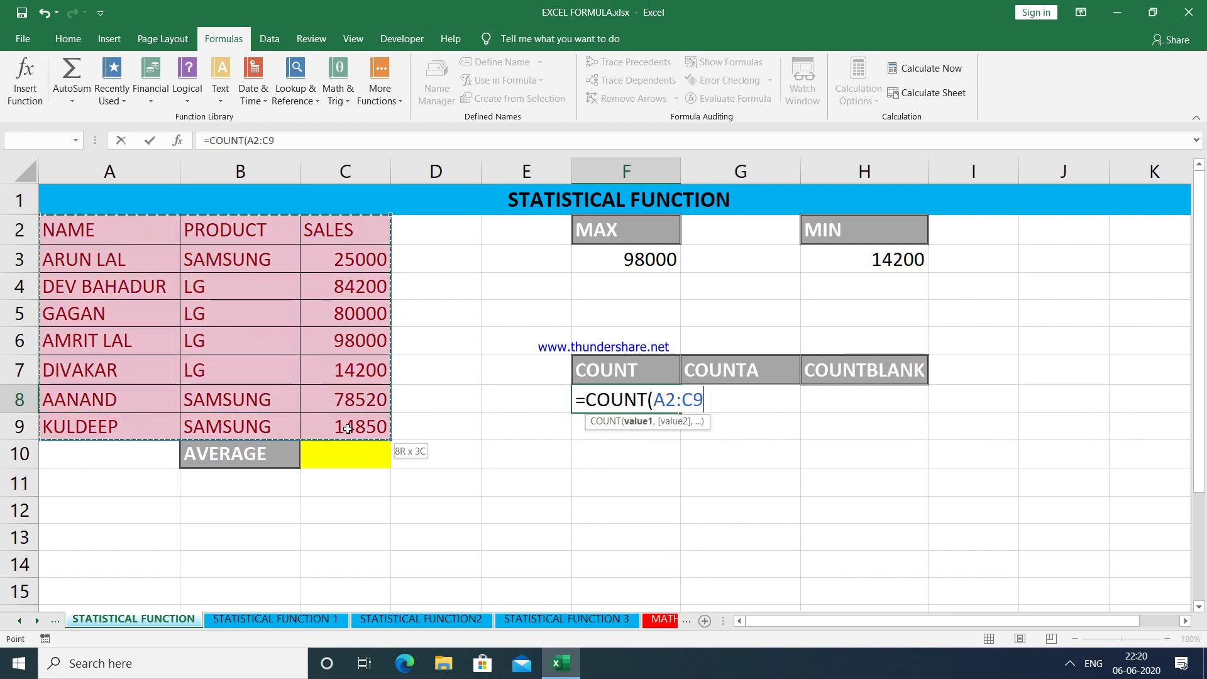
pyautogui.write(')')
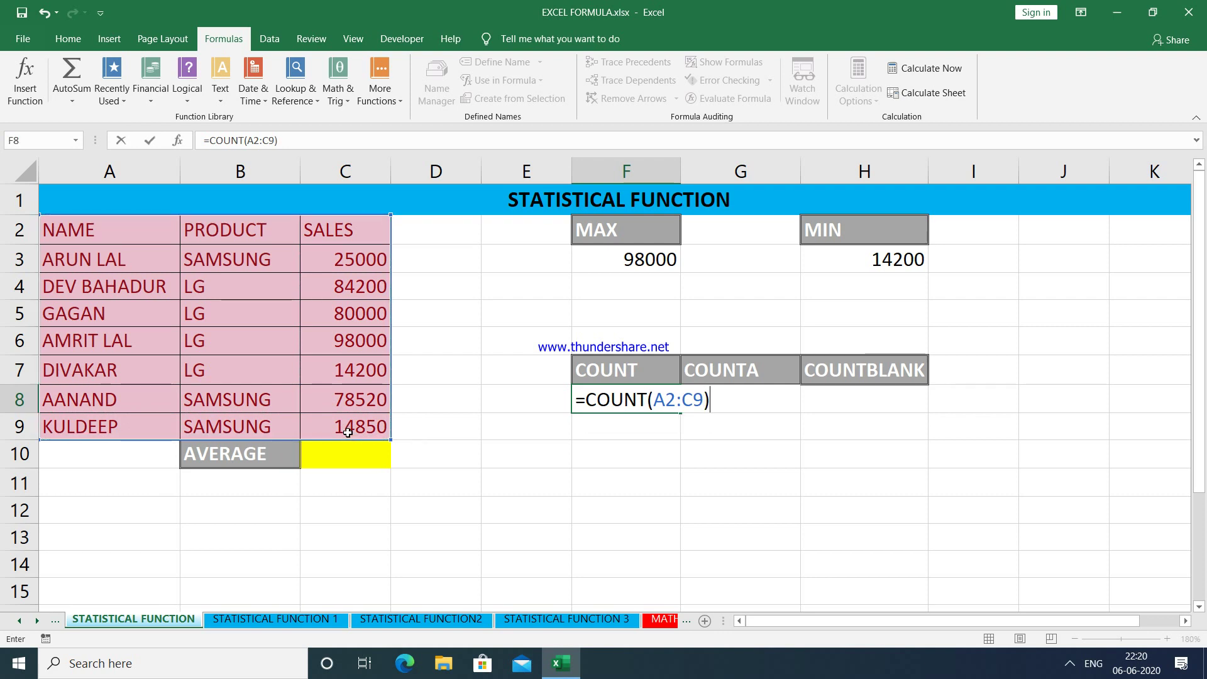
pyautogui.press('Return')
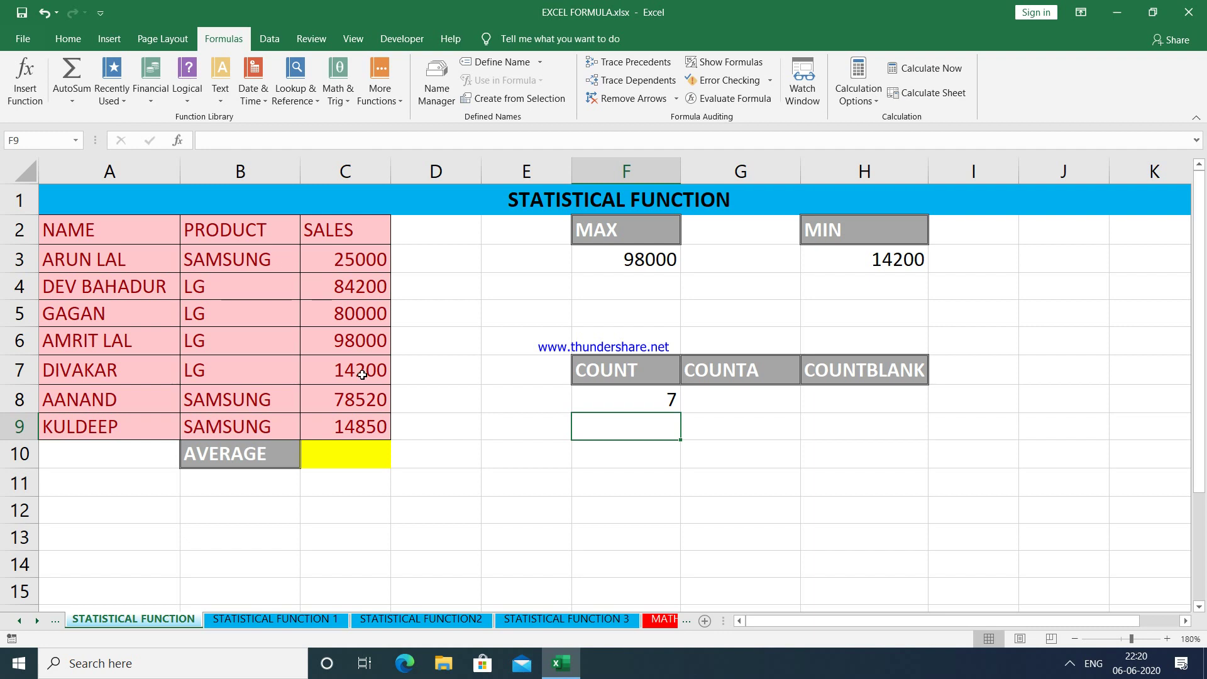
# Enter =COUNTA(A2:C9) in G8 under COUNTA, returning 24
pyautogui.click(708, 402)
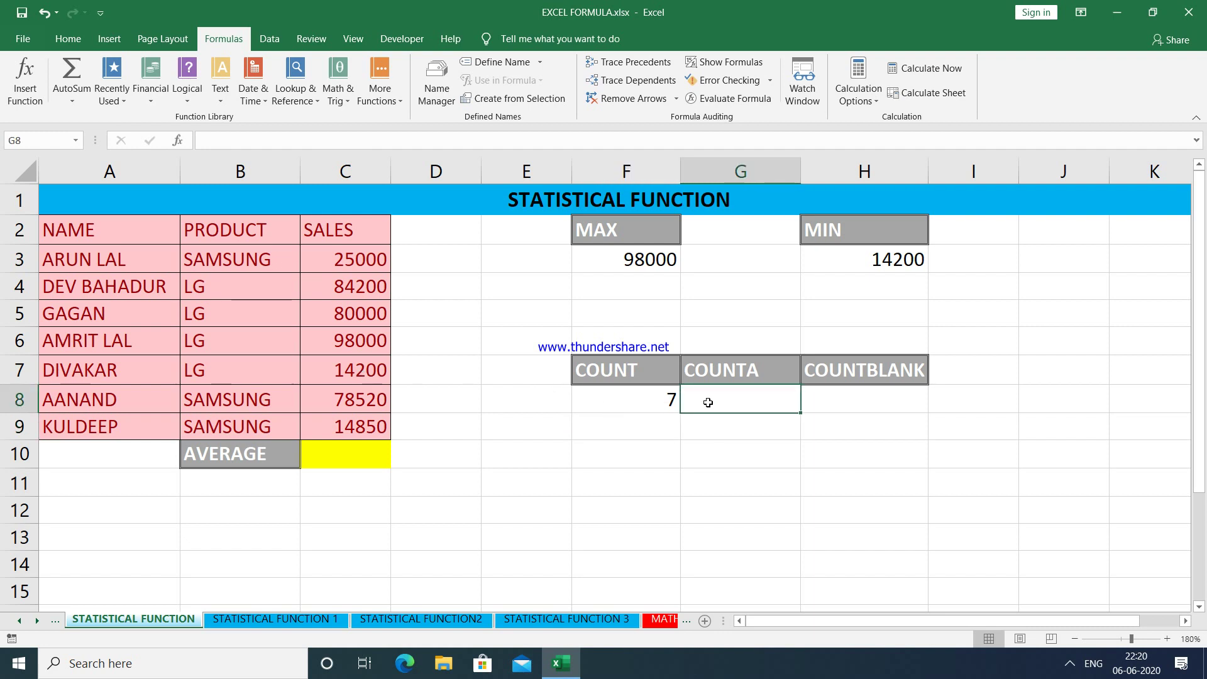
pyautogui.write('=coun')
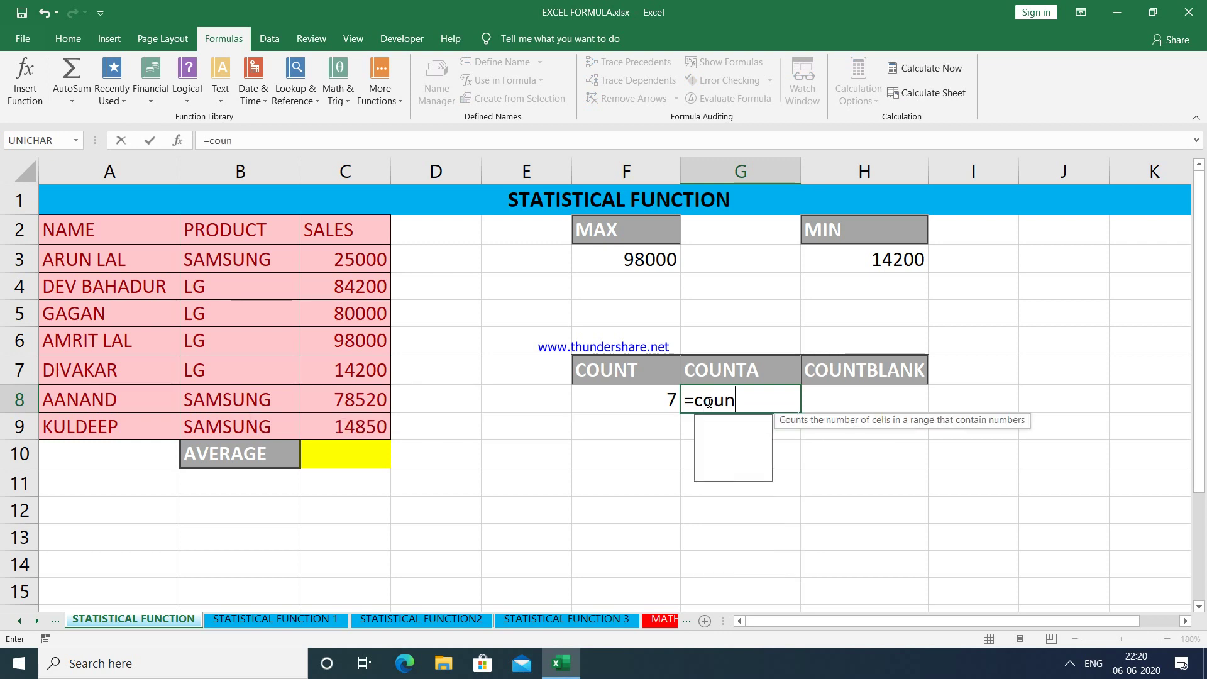
pyautogui.write('ta')
pyautogui.press('Tab')
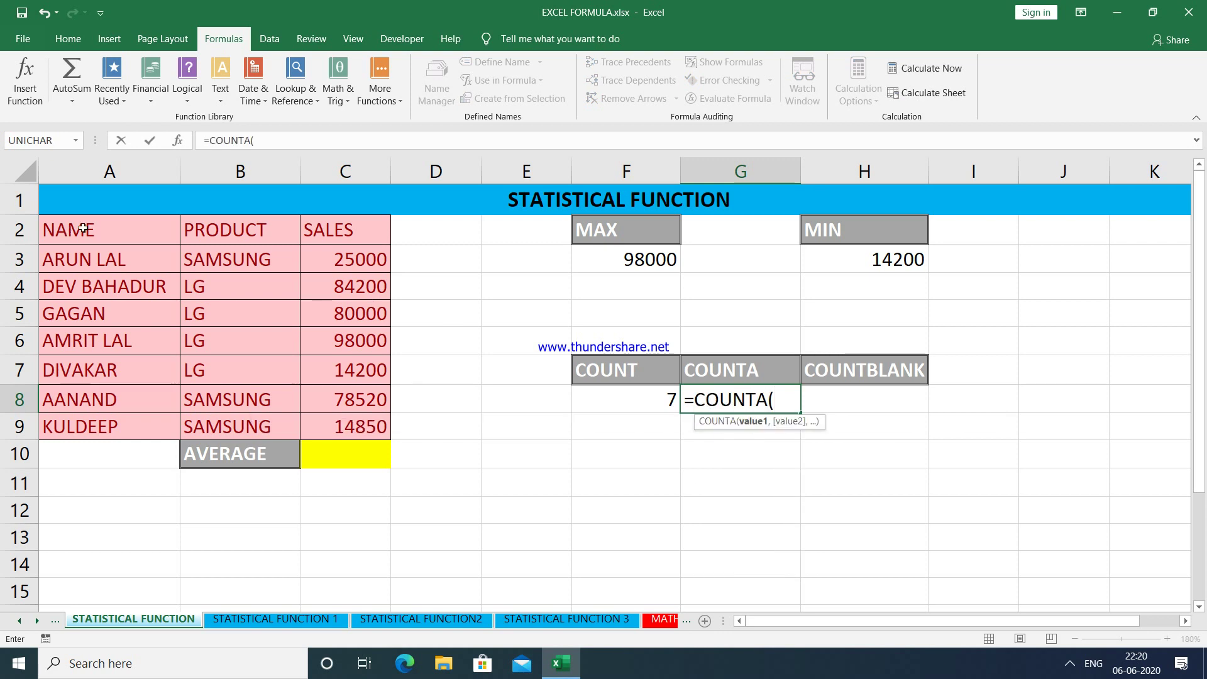
pyautogui.moveTo(94, 228)
pyautogui.mouseDown()
pyautogui.moveTo(293, 325)
pyautogui.moveTo(351, 428)
pyautogui.mouseUp()
pyautogui.write(')')
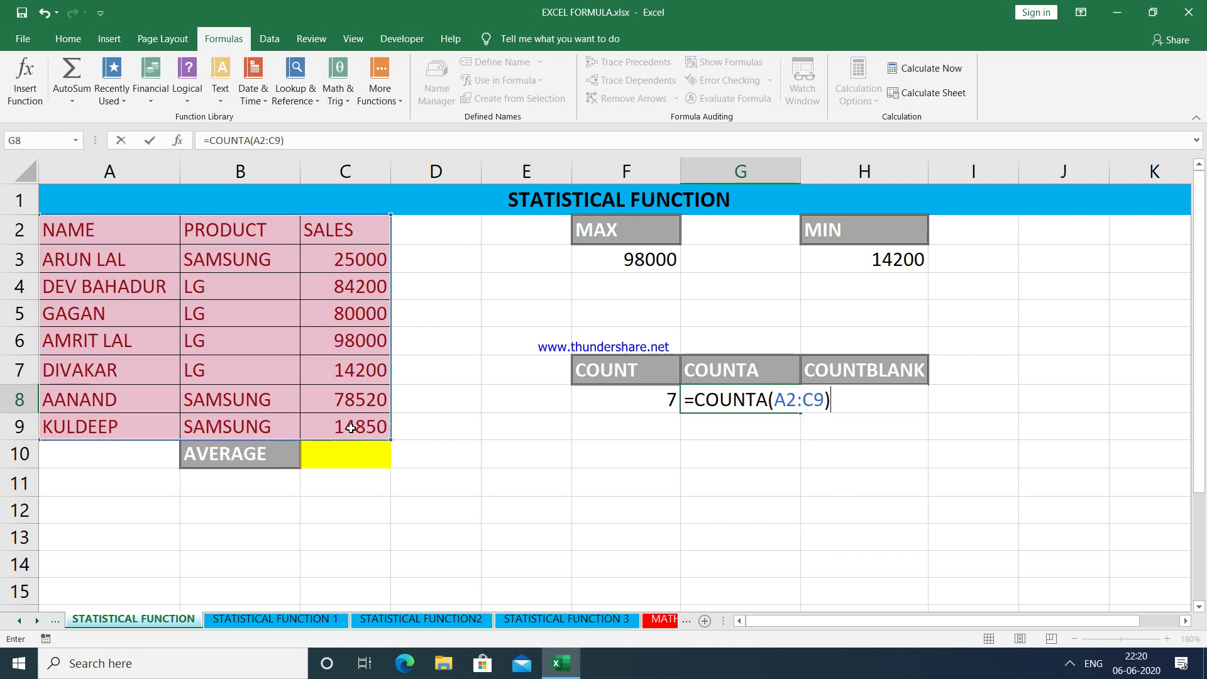
pyautogui.press('Return')
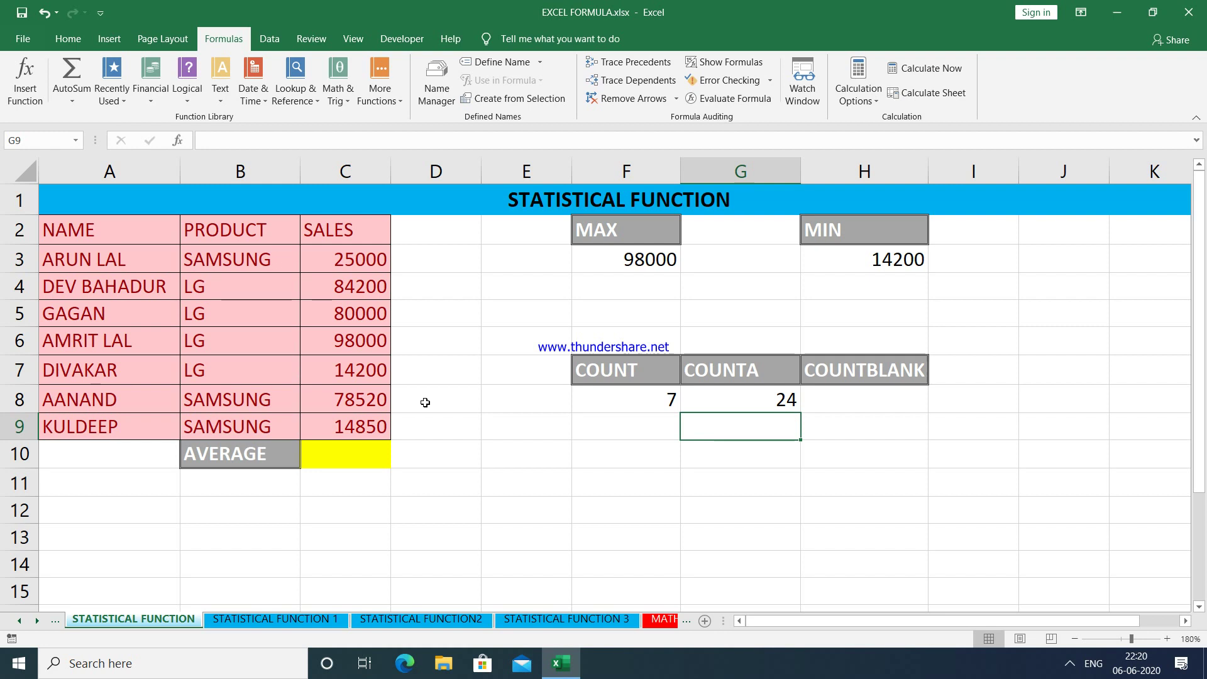
pyautogui.click(842, 402)
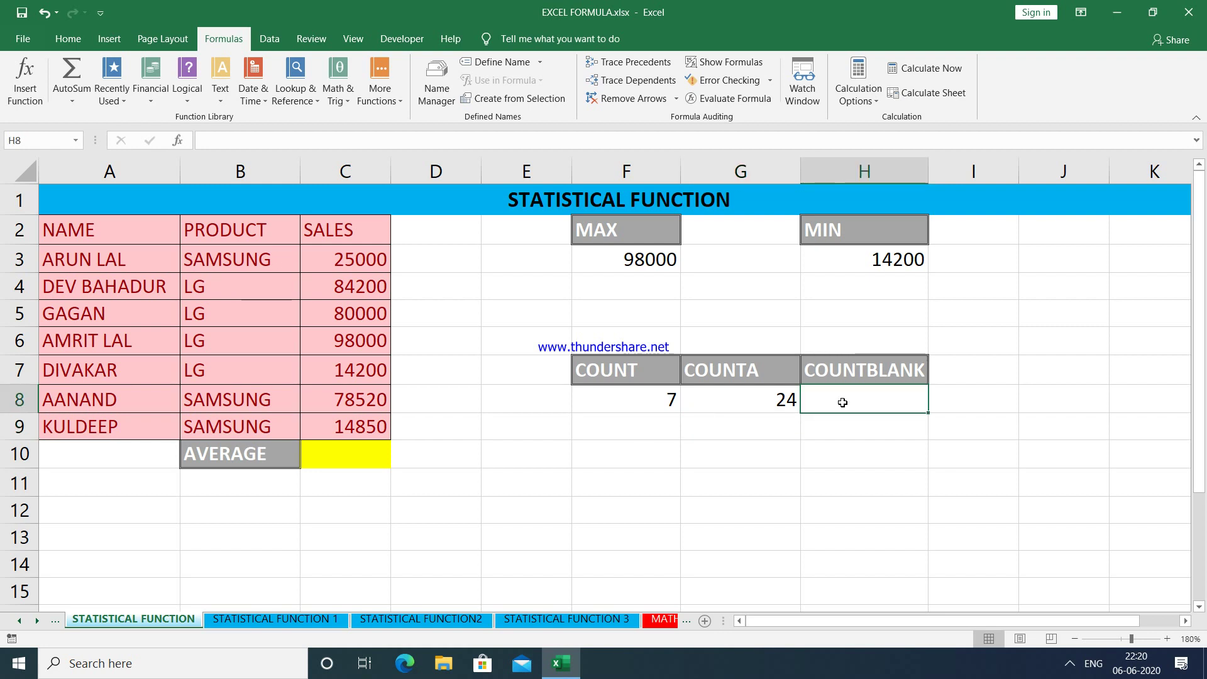
# Enter =COUNTBLANK(A2:C9) in H8 under COUNTBLANK, returning 0
pyautogui.write('=cou')
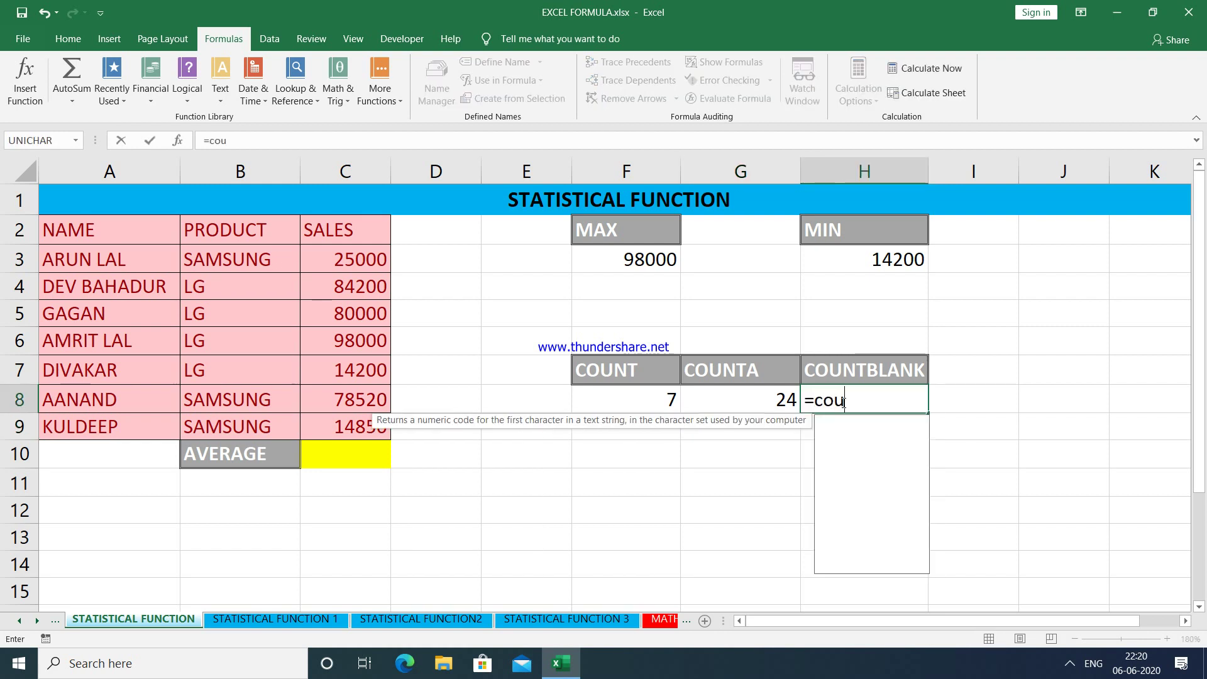
pyautogui.write('ntb')
pyautogui.press('Tab')
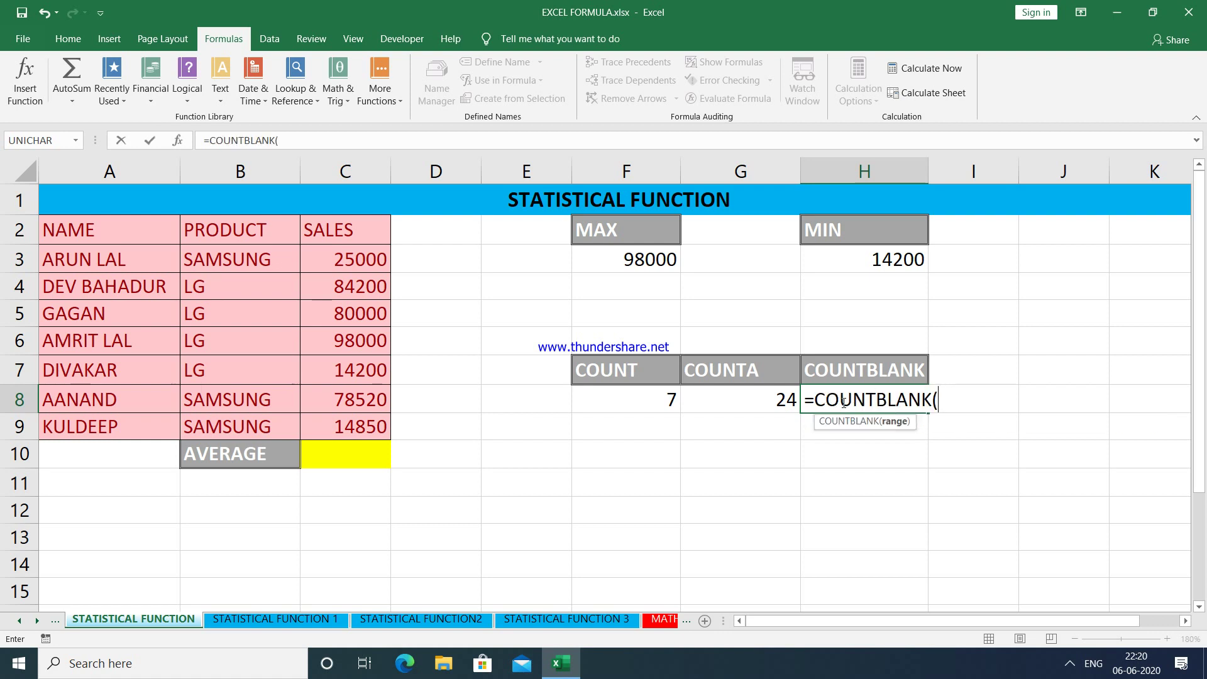
pyautogui.click(108, 232)
pyautogui.moveTo(234, 316); pyautogui.dragTo(353, 425)
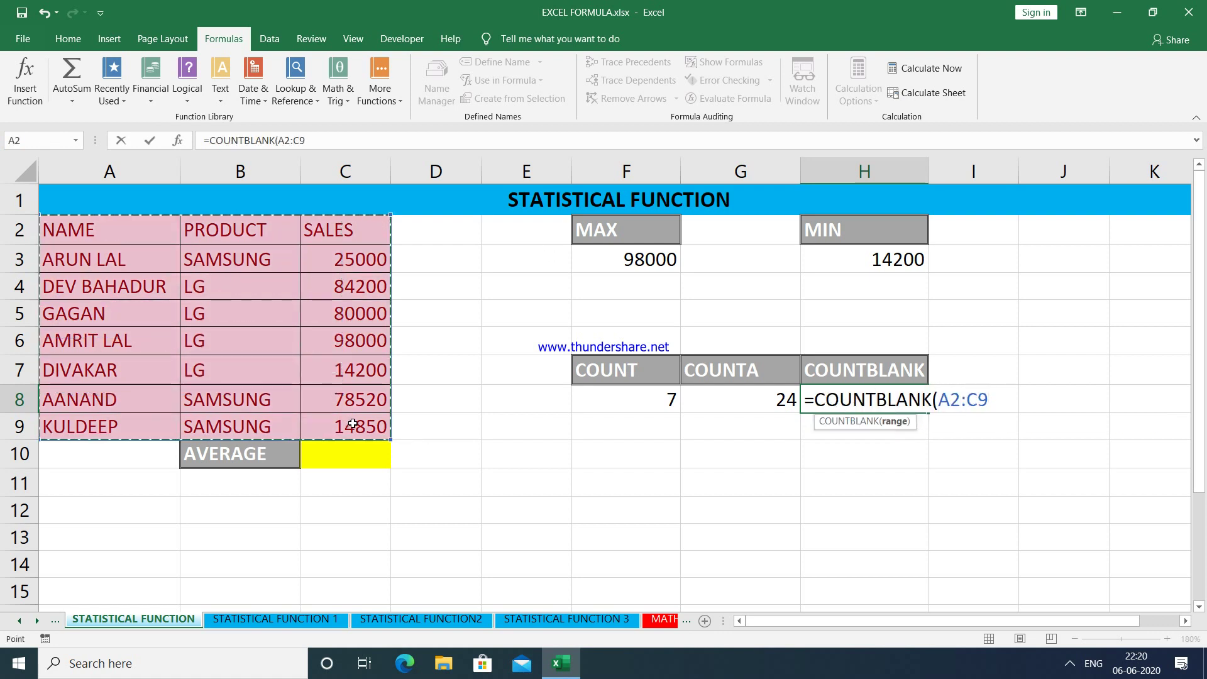
pyautogui.press('Return')
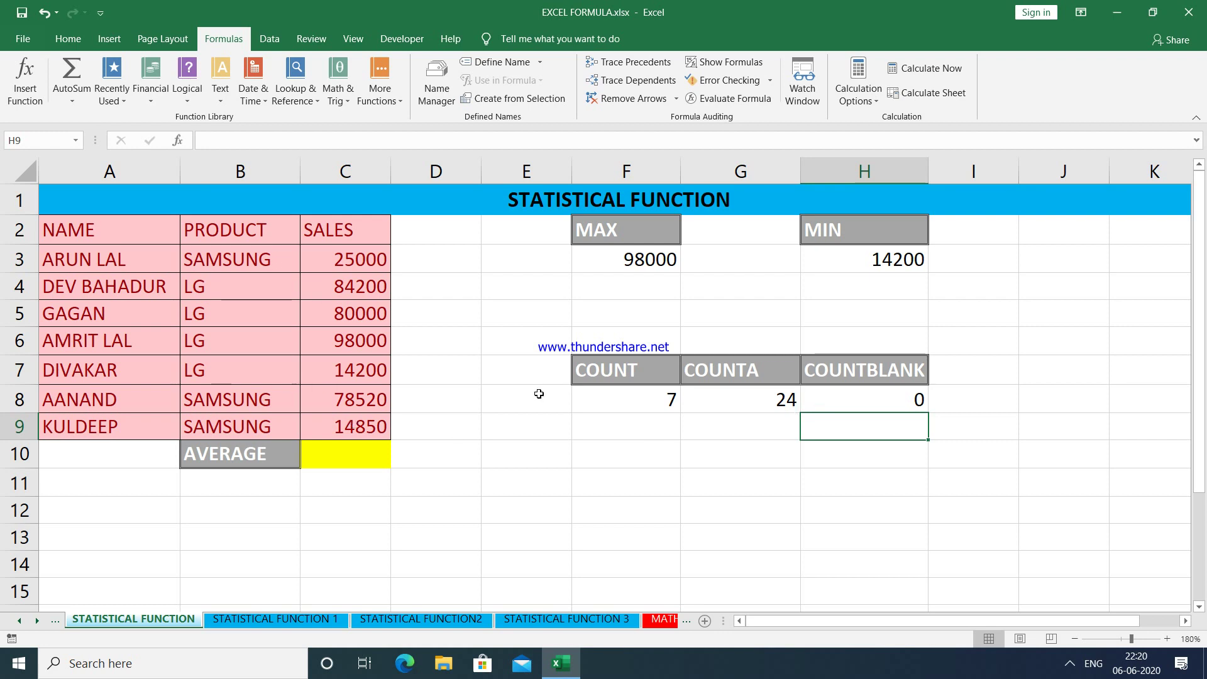
# Clear C5 to test the counts, undo to restore 80000, and start a formula in C10
pyautogui.click(344, 322)
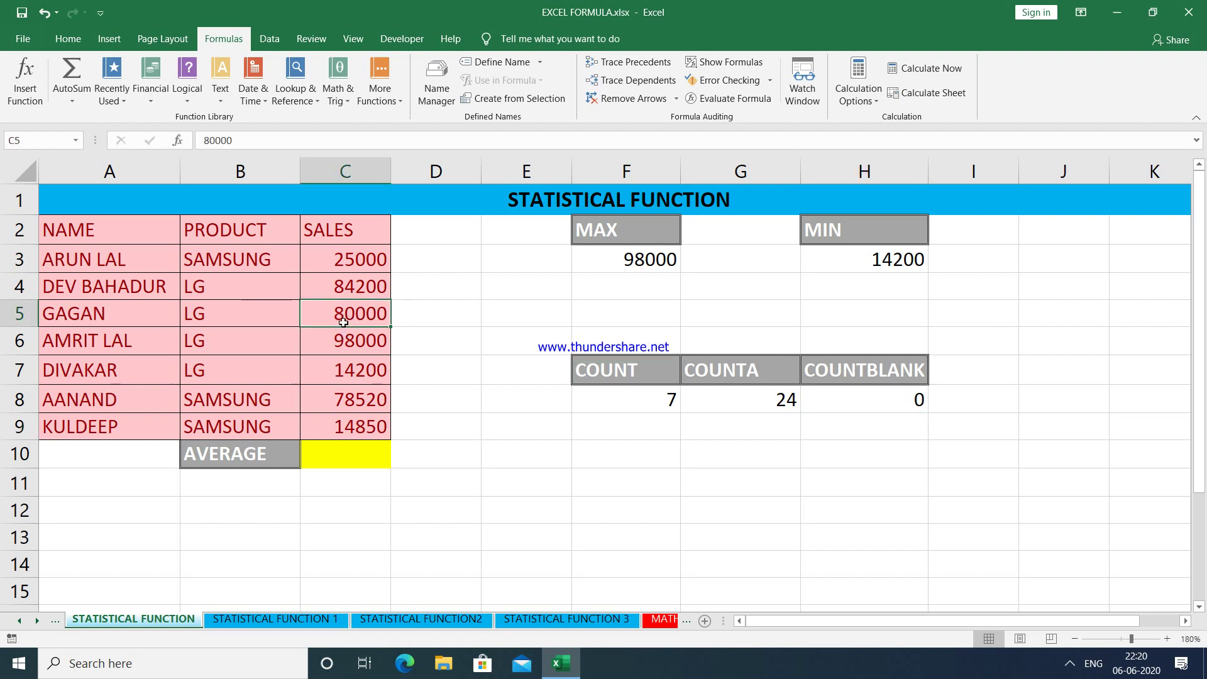
pyautogui.press('Delete')
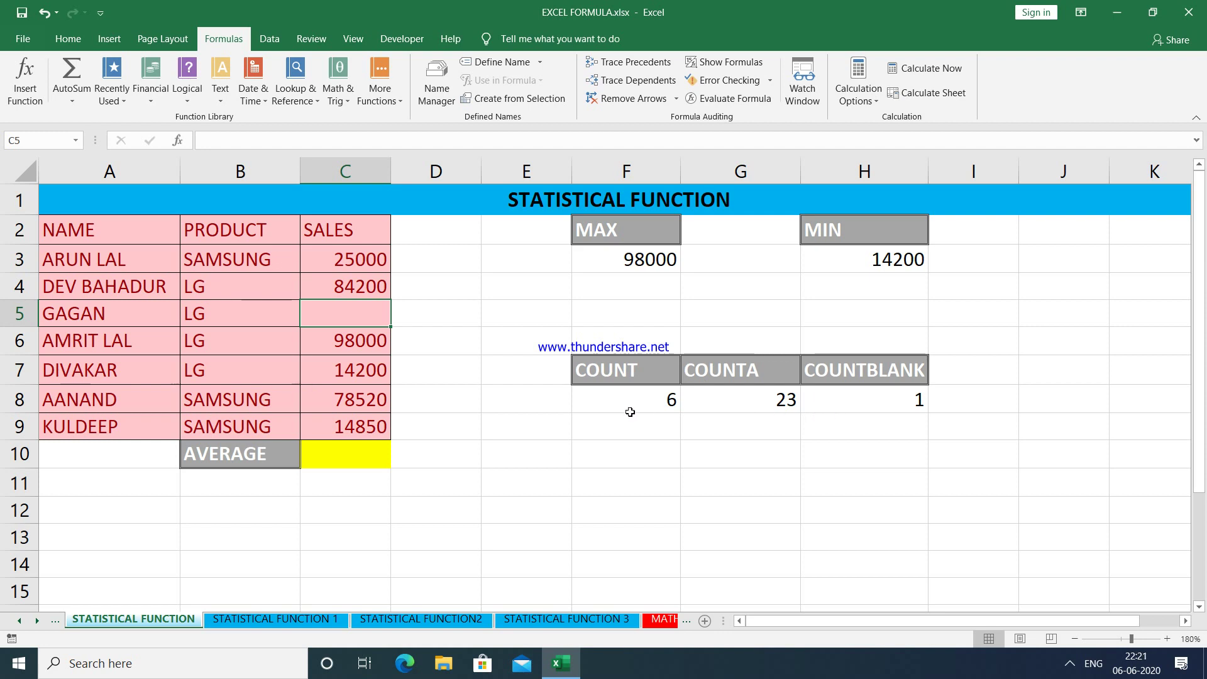
pyautogui.click(350, 462)
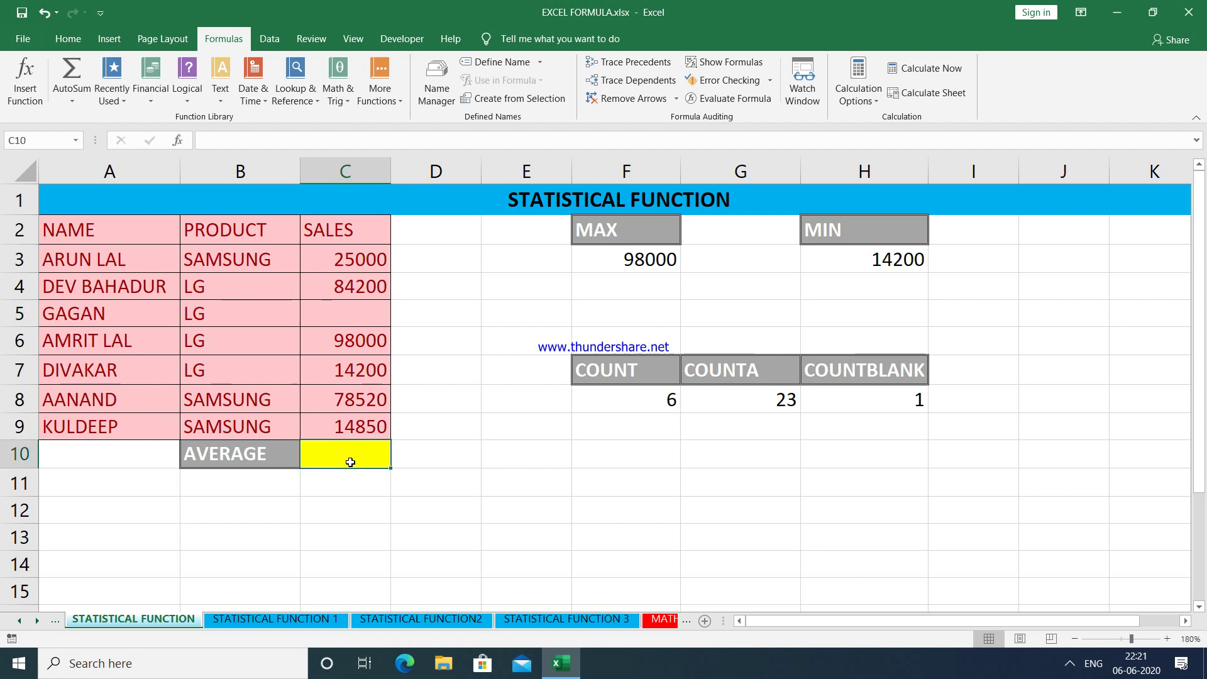
pyautogui.hotkey('ctrl', 'z')
pyautogui.doubleClick(352, 461)
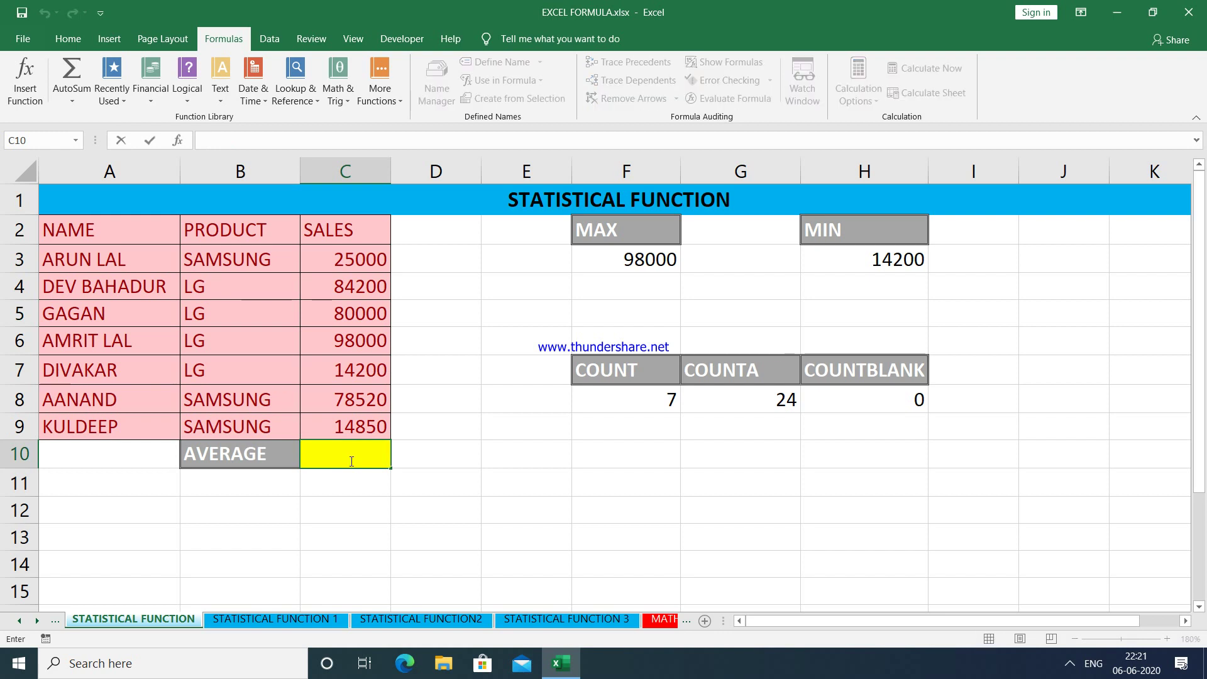
pyautogui.write('=avra')
# Fix the mistyped function name and enter =AVERAGE(C3:C9) in C10, returning 56395.7
pyautogui.press('BackSpace')
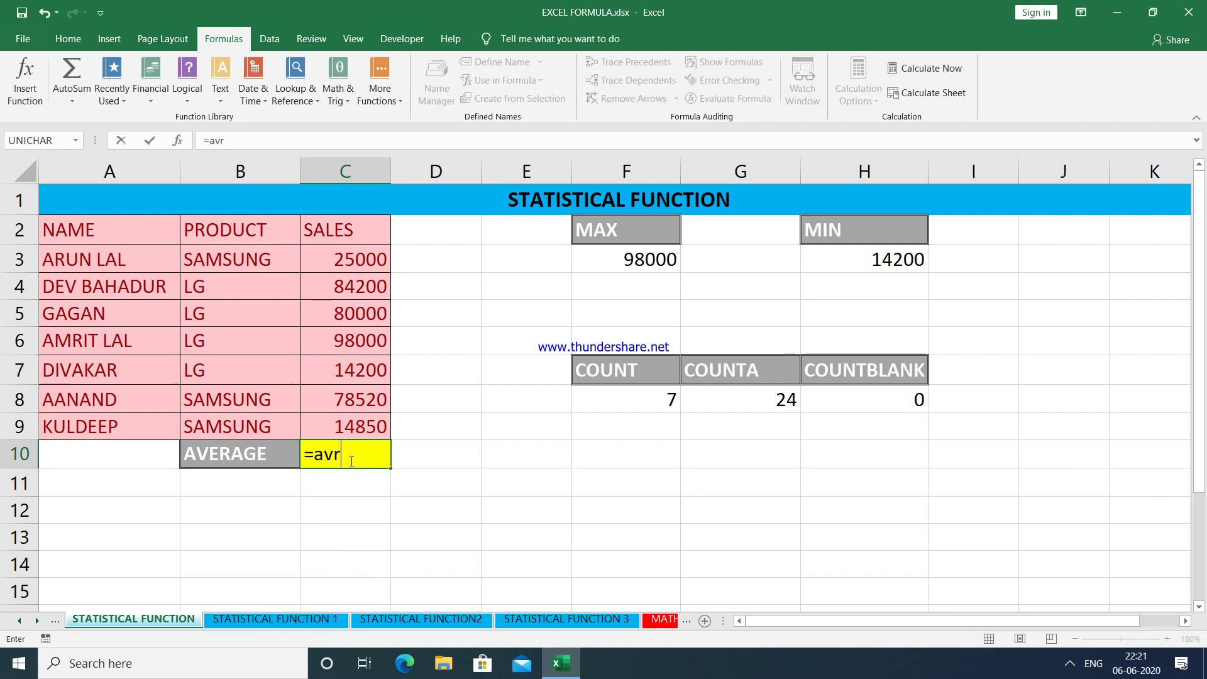
pyautogui.press('BackSpace')
pyautogui.press('Down')
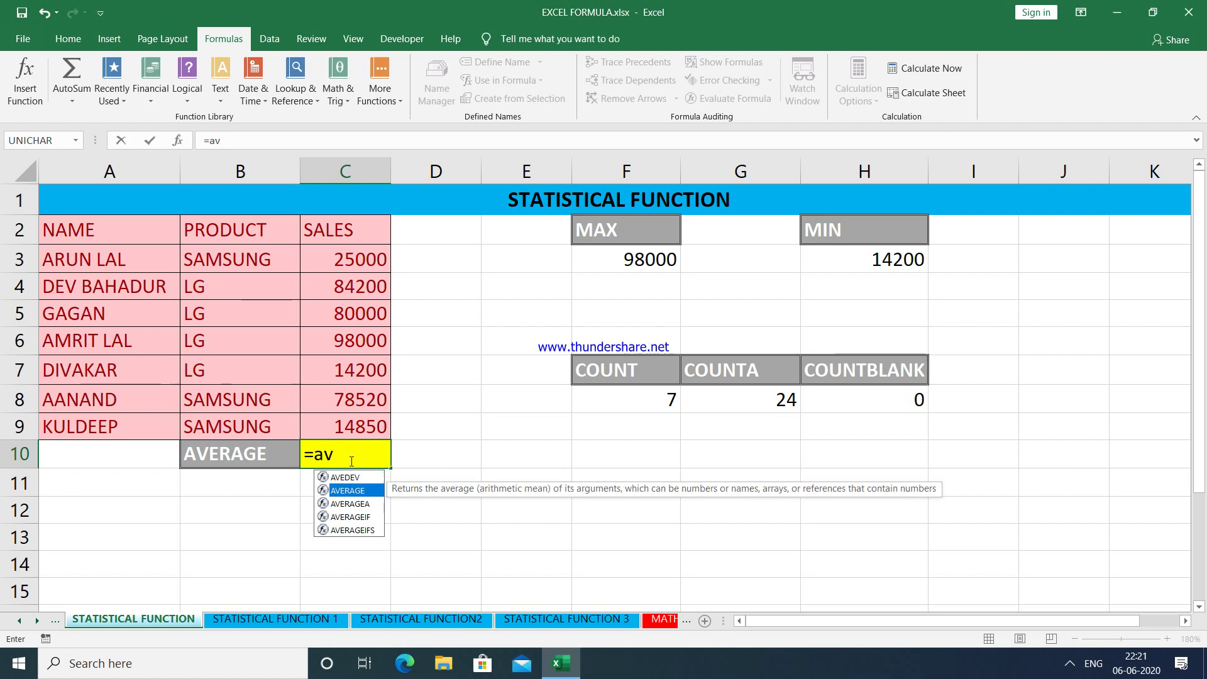
pyautogui.press('Tab')
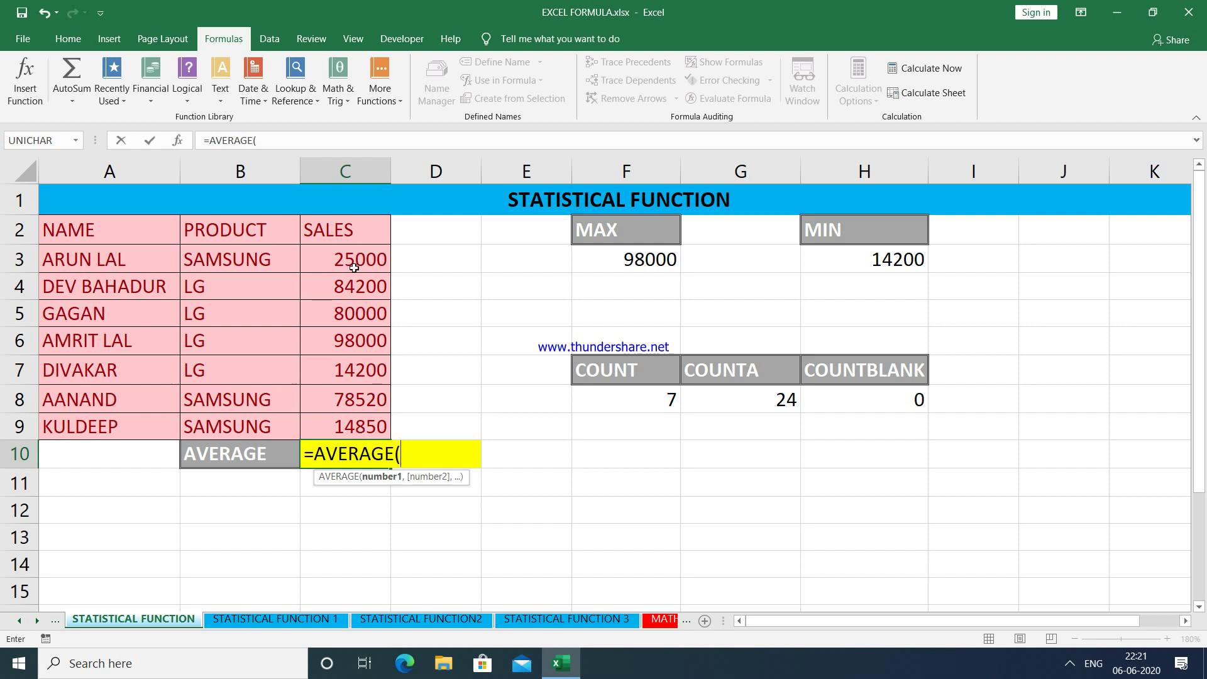
pyautogui.moveTo(355, 261); pyautogui.dragTo(350, 415)
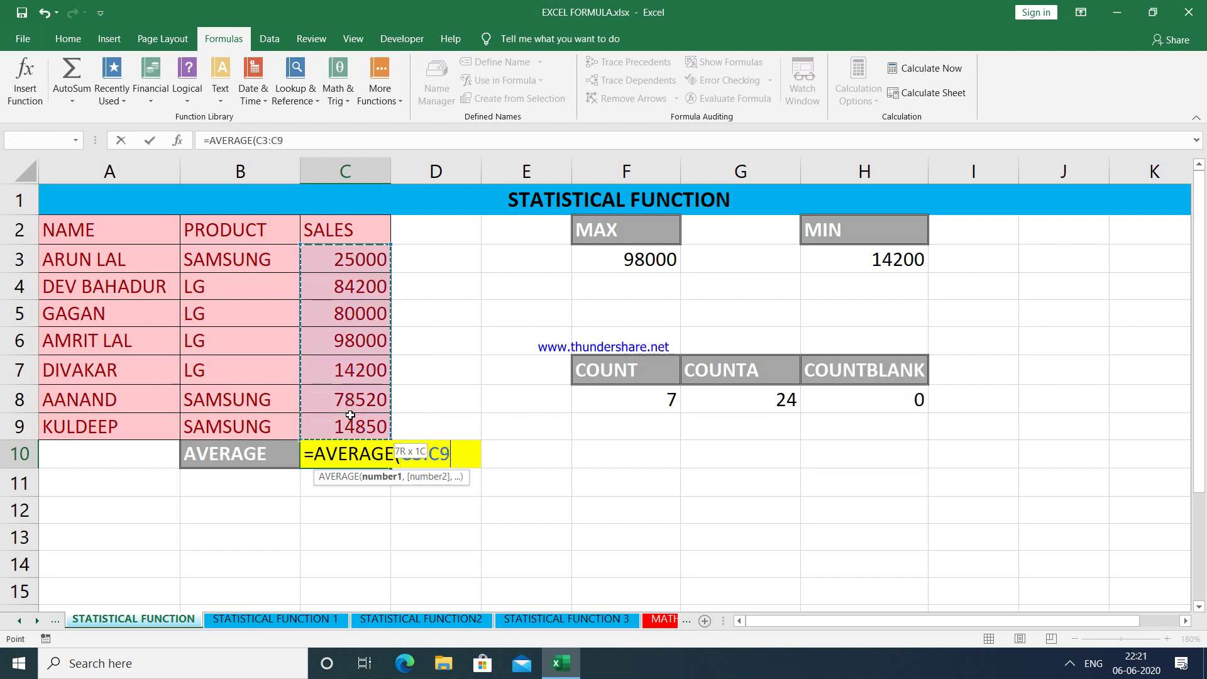
pyautogui.write(')')
pyautogui.press('Return')
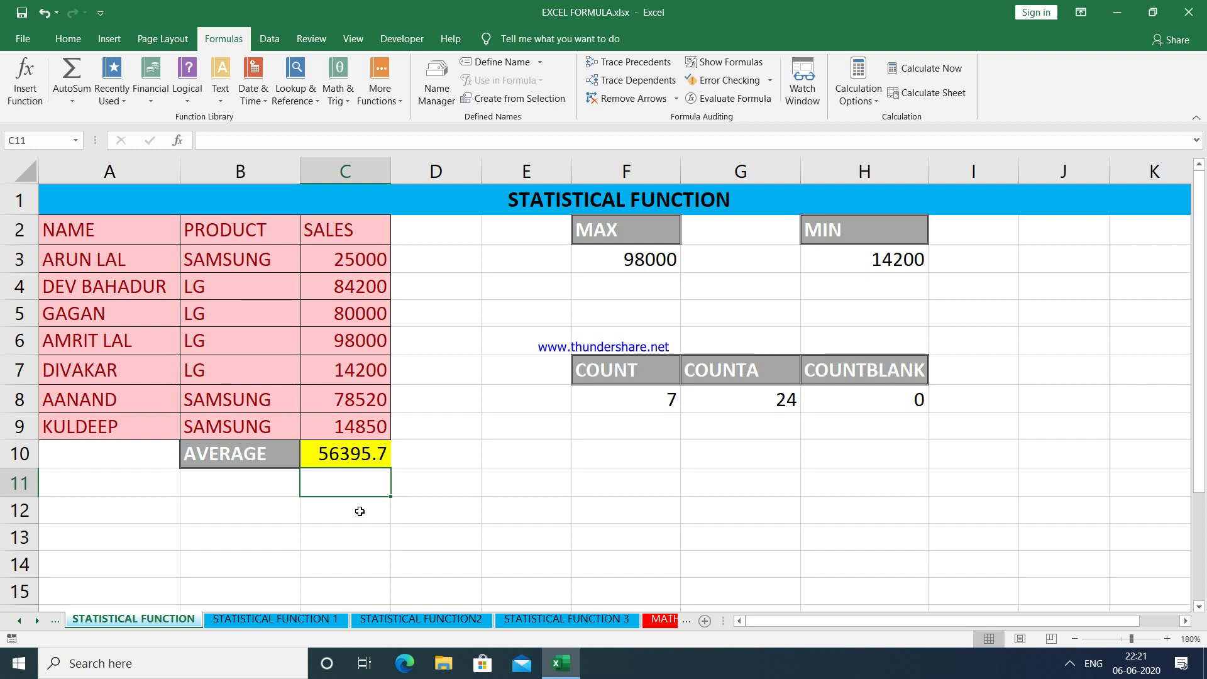
# On the STATISTICAL FUNCTION 1 sheet, type LG as the criterion in H2
pyautogui.click(303, 619)
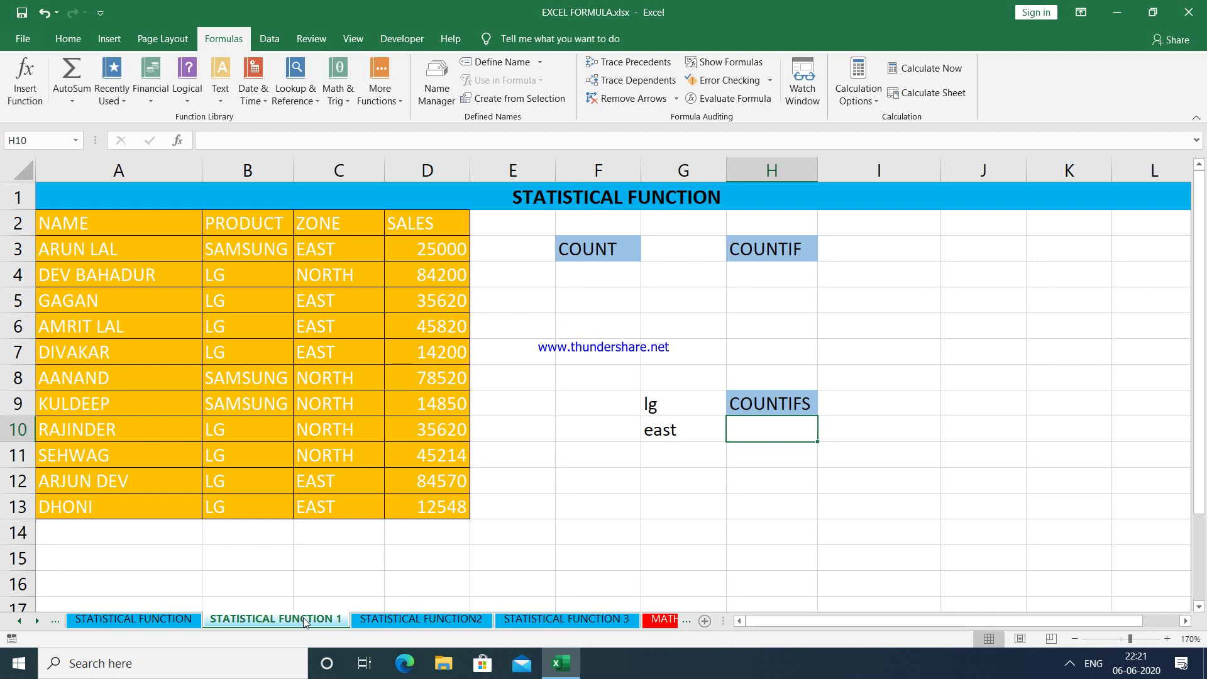
pyautogui.click(756, 277)
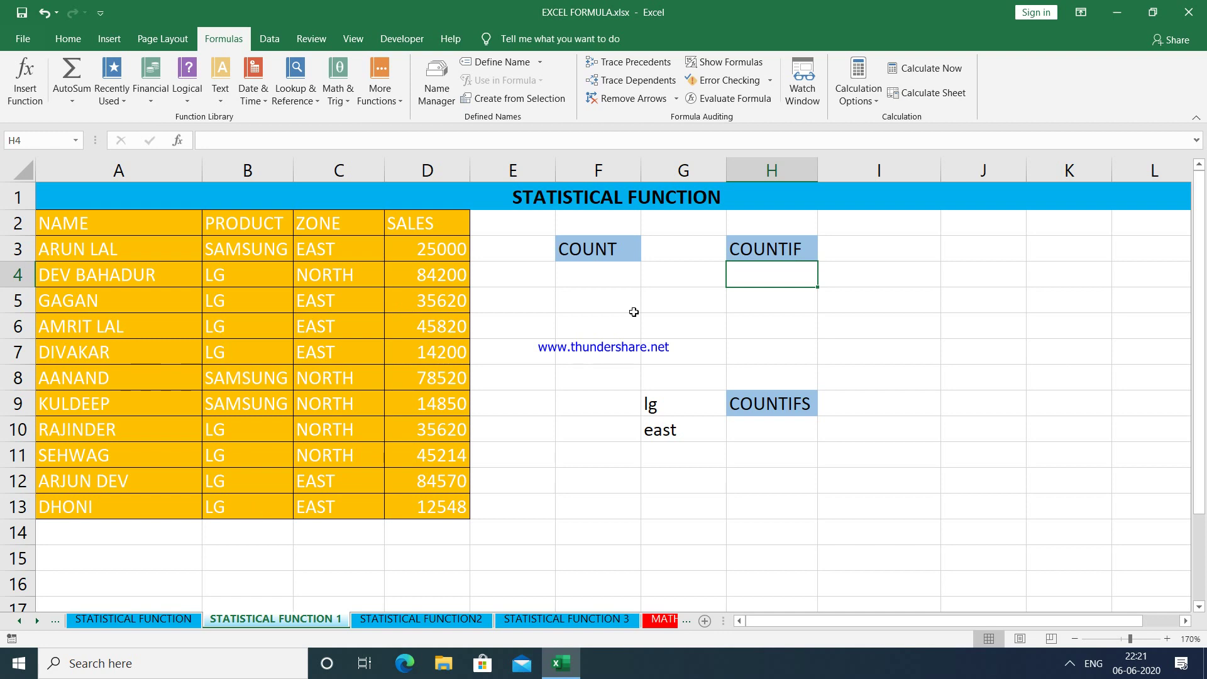
pyautogui.click(767, 223)
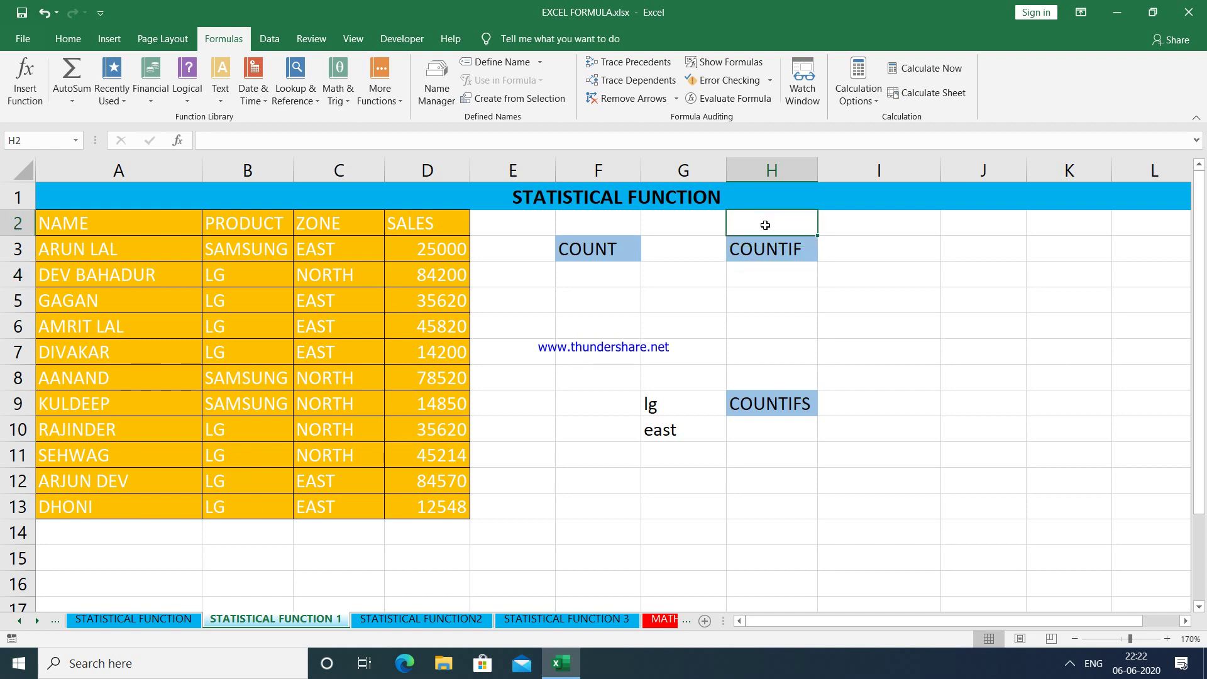
pyautogui.write('LG')
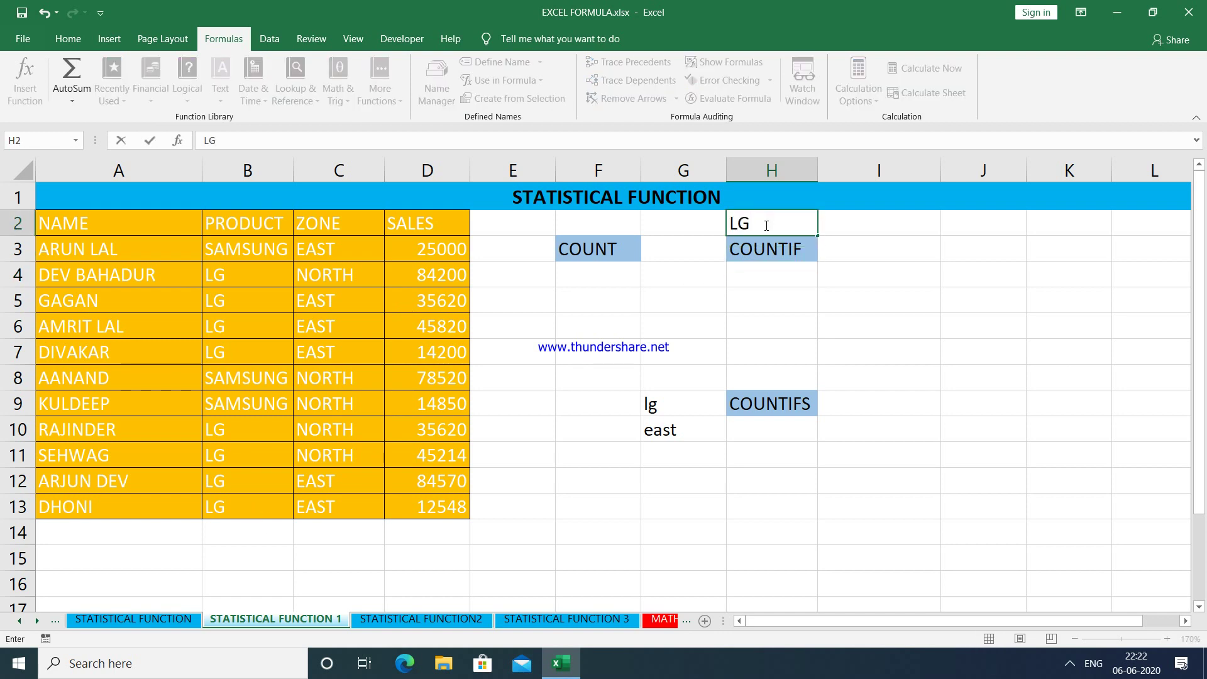
# Enter =COUNTIF(B2:B13,H2) in H4 under COUNTIF, counting 8 LG products
pyautogui.click(765, 271)
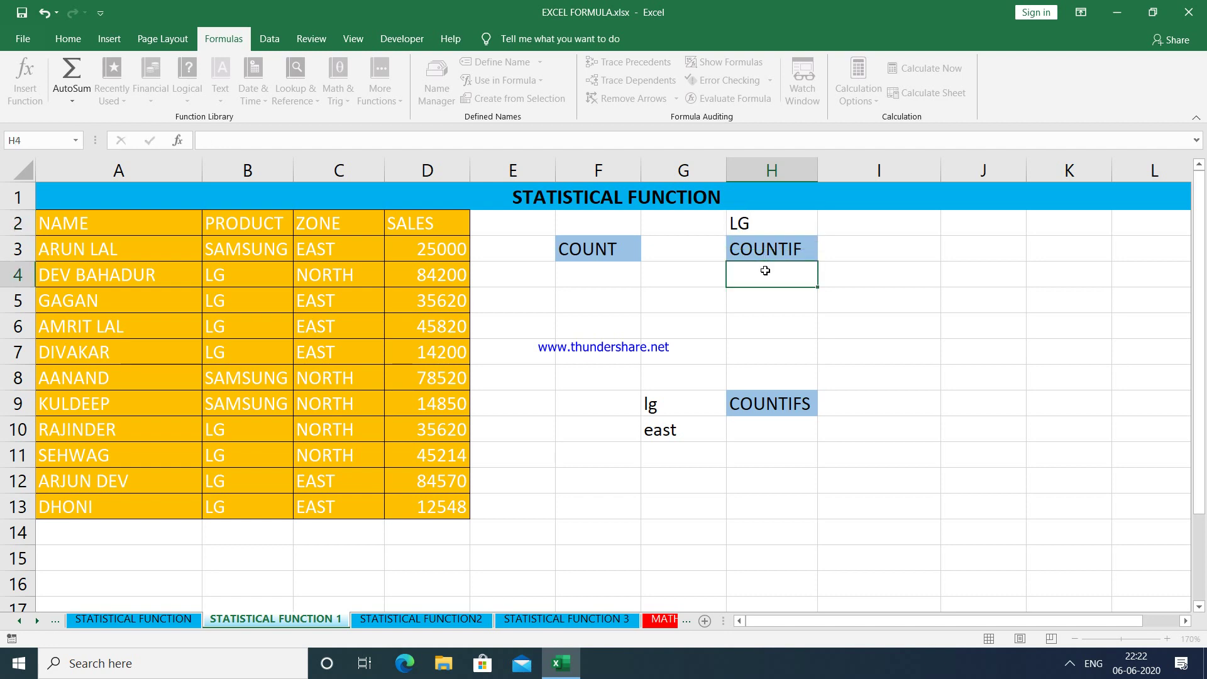
pyautogui.write('=')
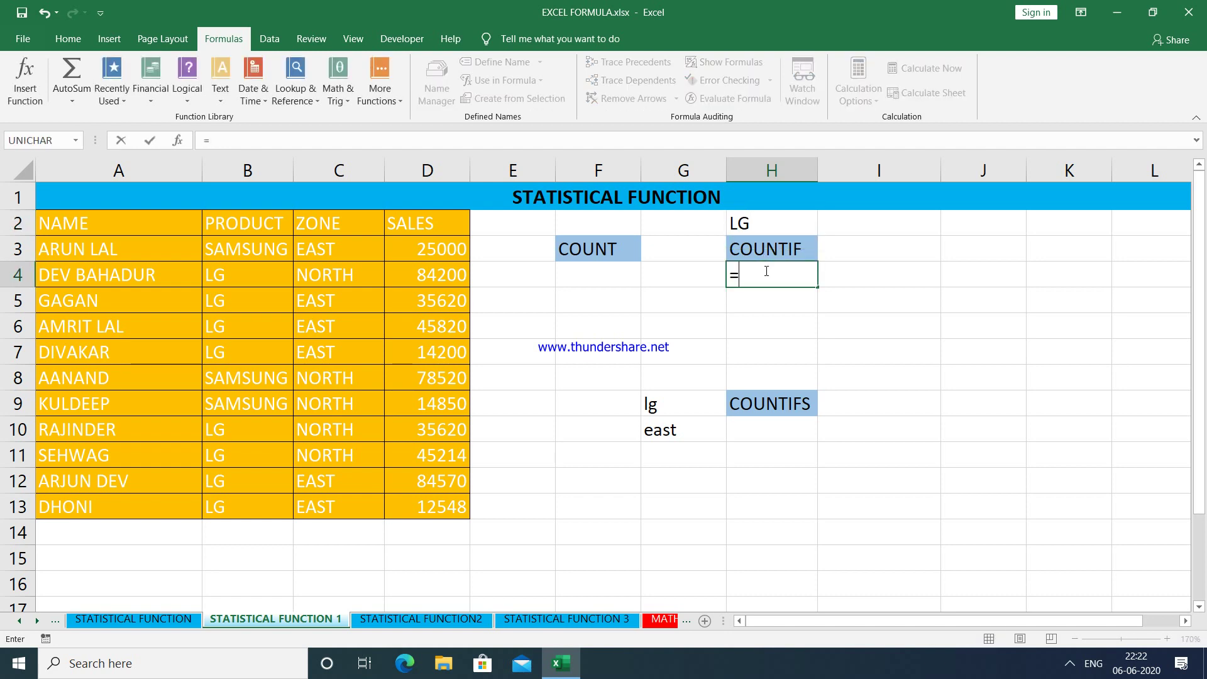
pyautogui.write('countif')
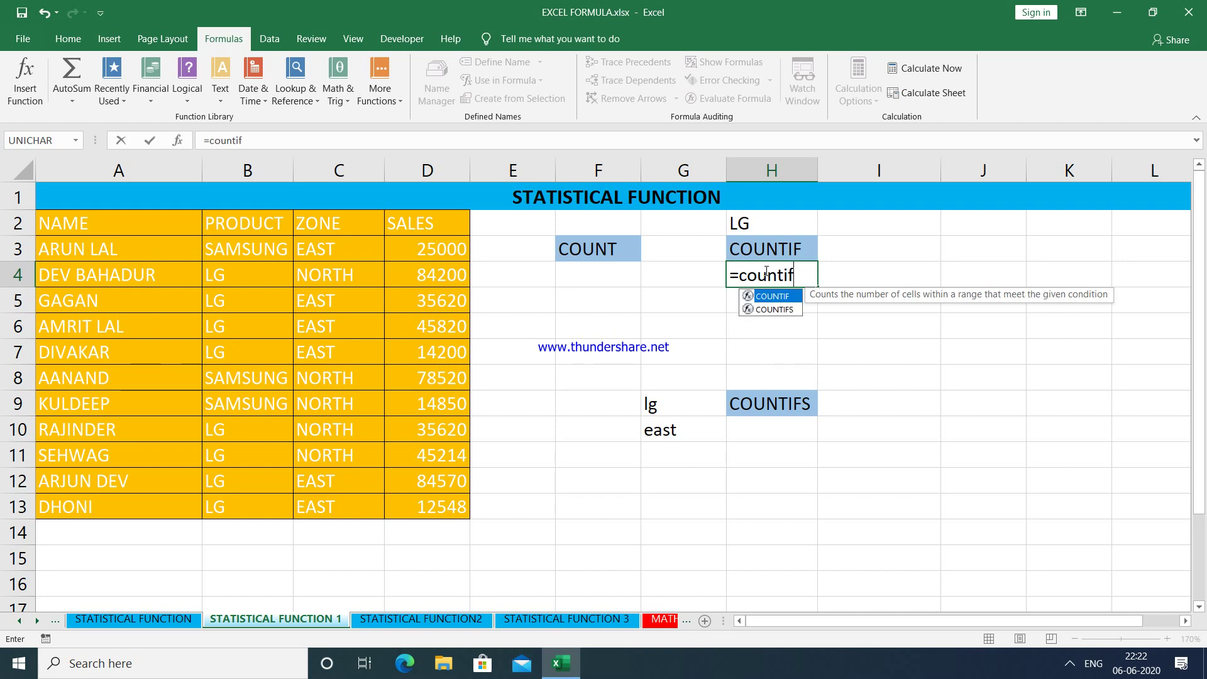
pyautogui.press('Tab')
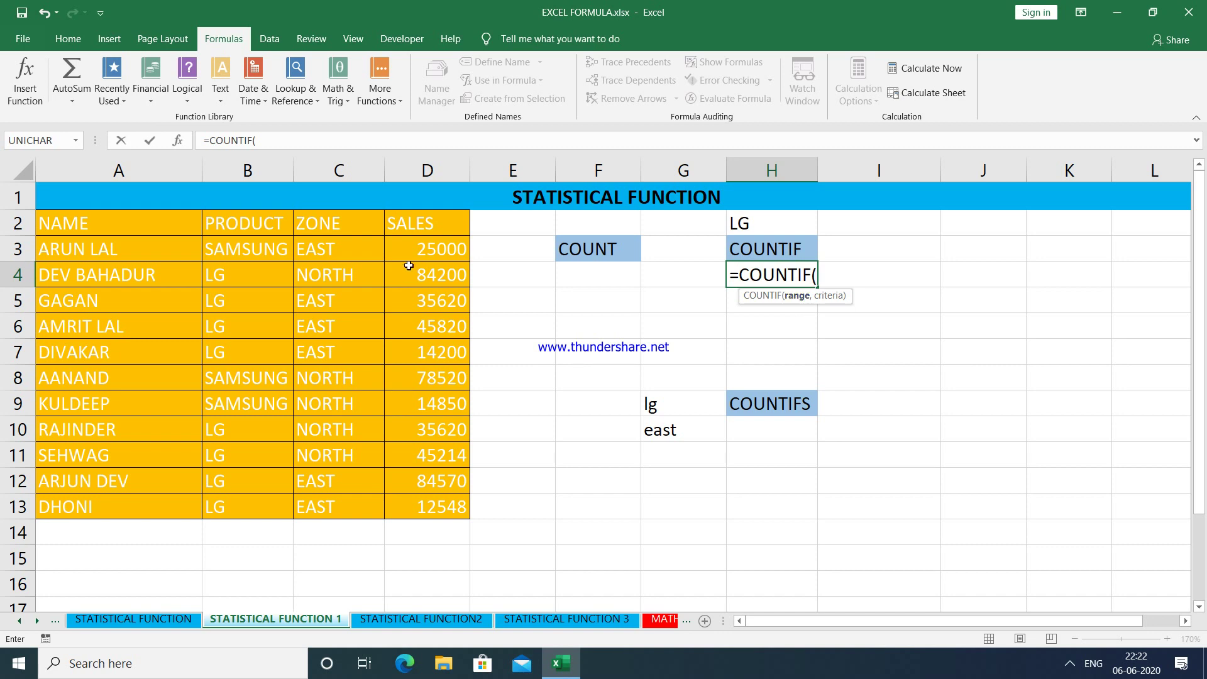
pyautogui.moveTo(254, 230); pyautogui.dragTo(256, 501)
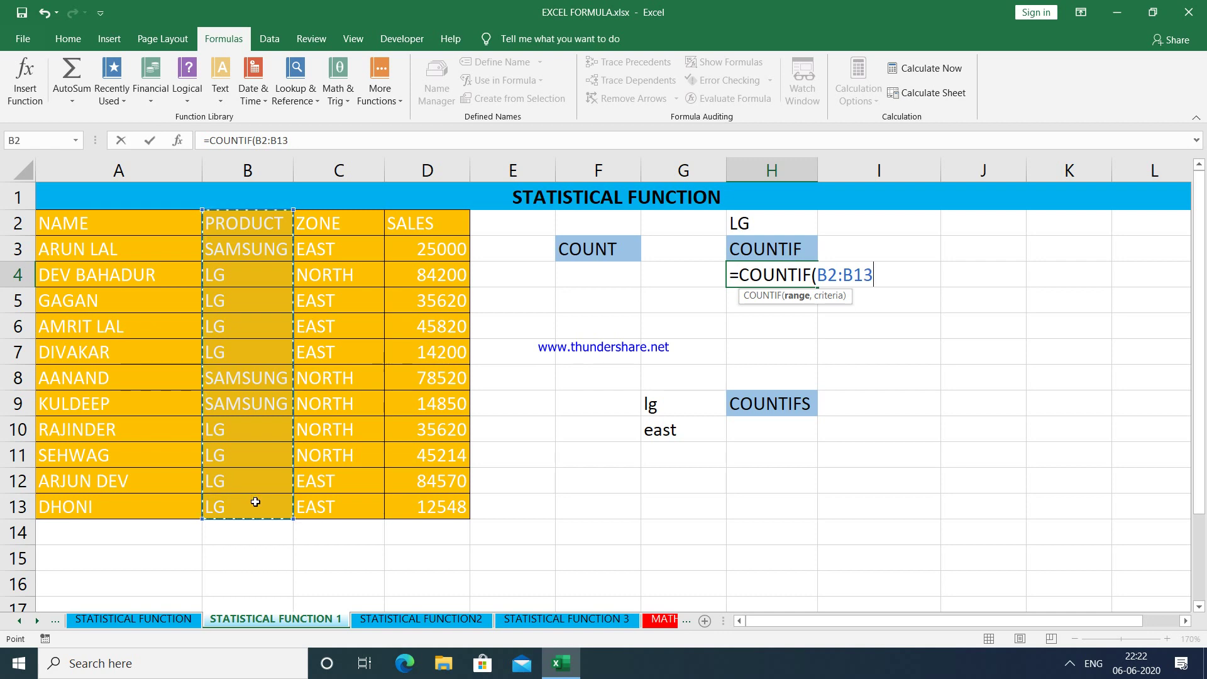
pyautogui.write(',')
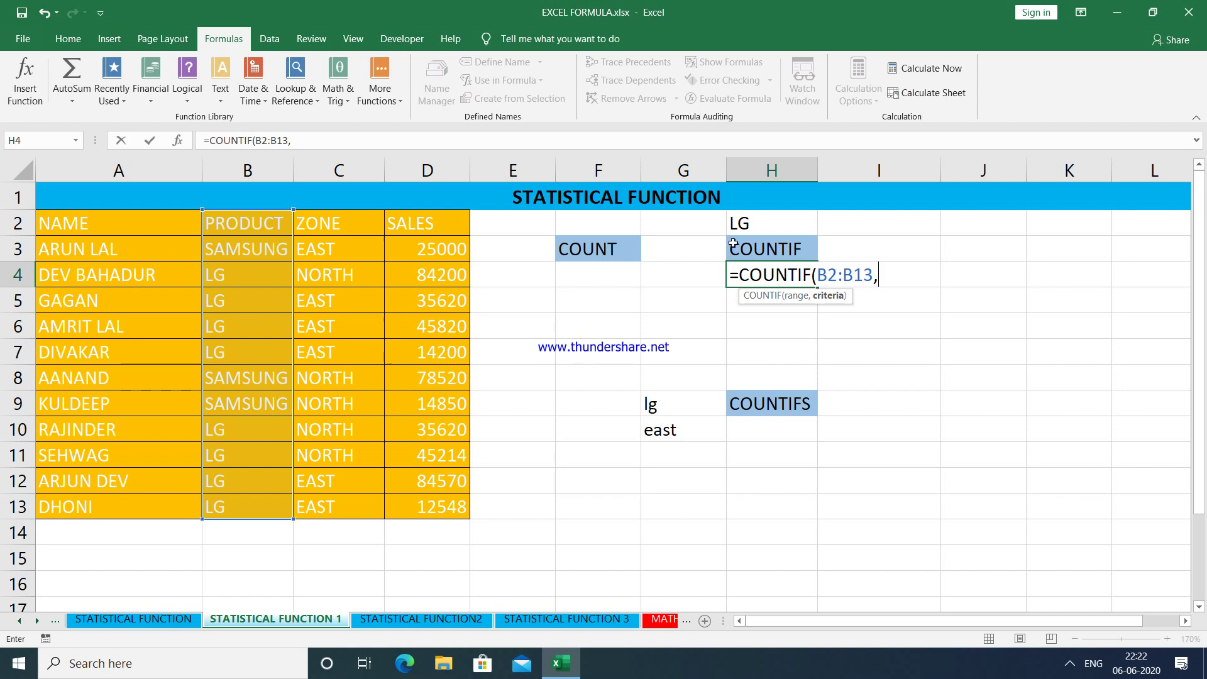
pyautogui.click(758, 228)
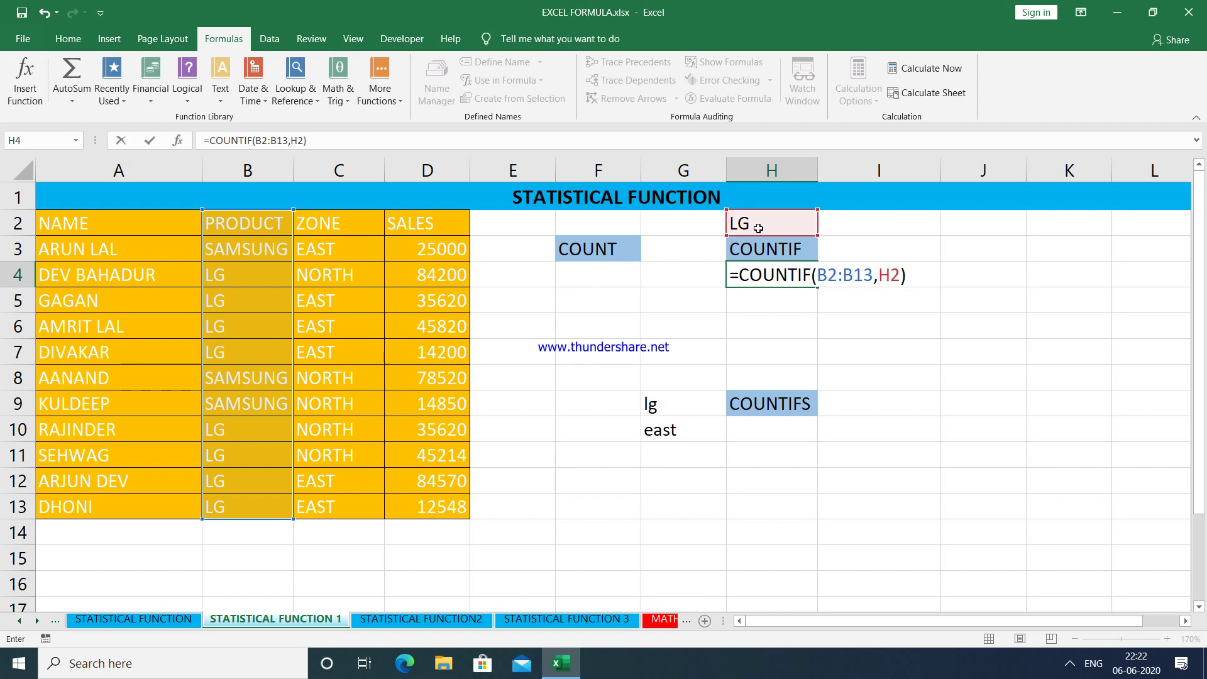
pyautogui.press('Return')
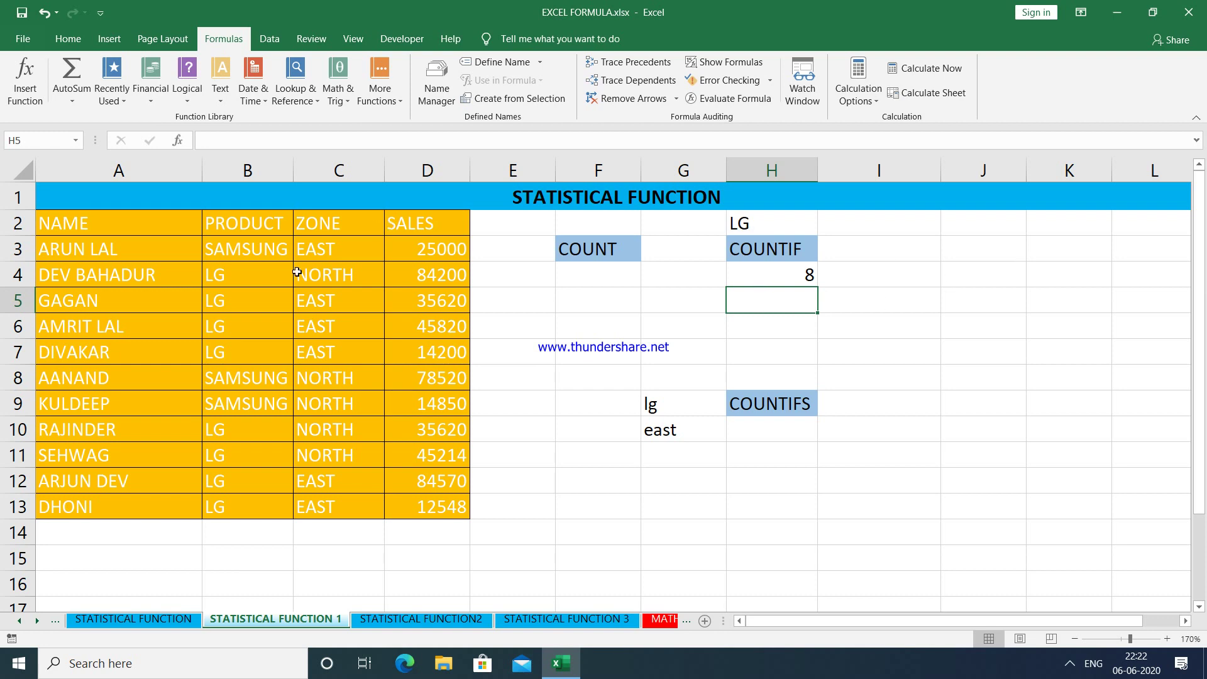
# Change the product in B11 to uppercase SAMSUNG so the LG count drops to 7
pyautogui.click(243, 463)
pyautogui.write('samsung')
pyautogui.press('Return')
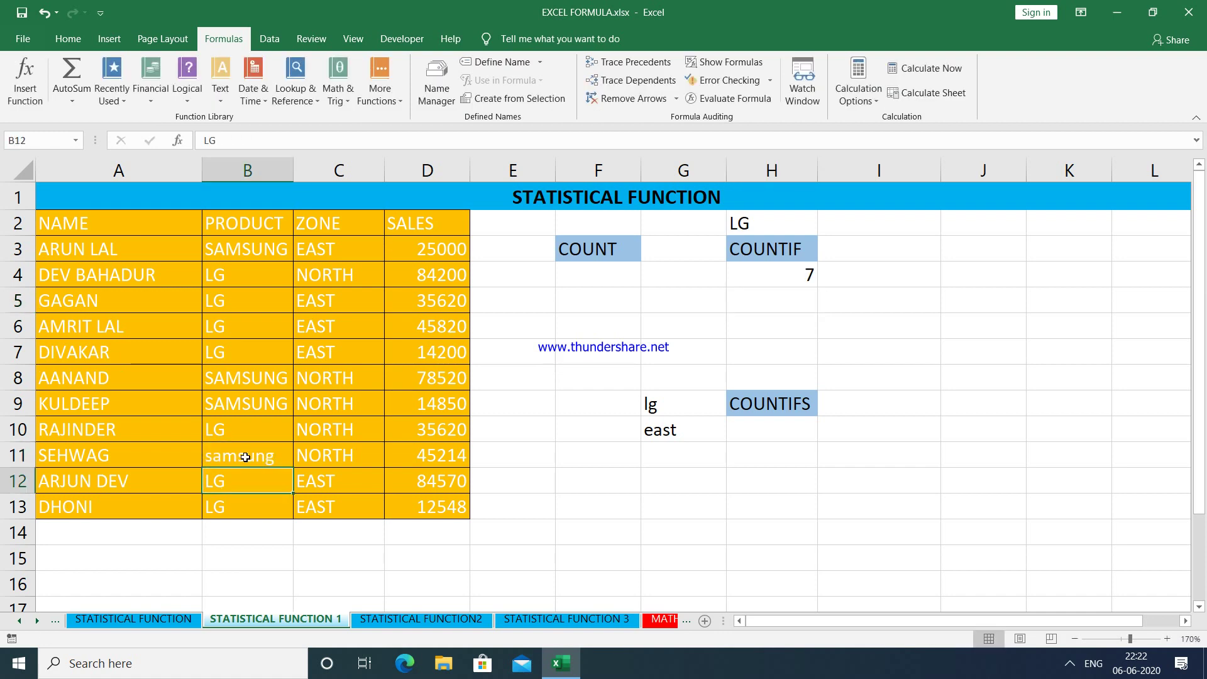
pyautogui.click(246, 457)
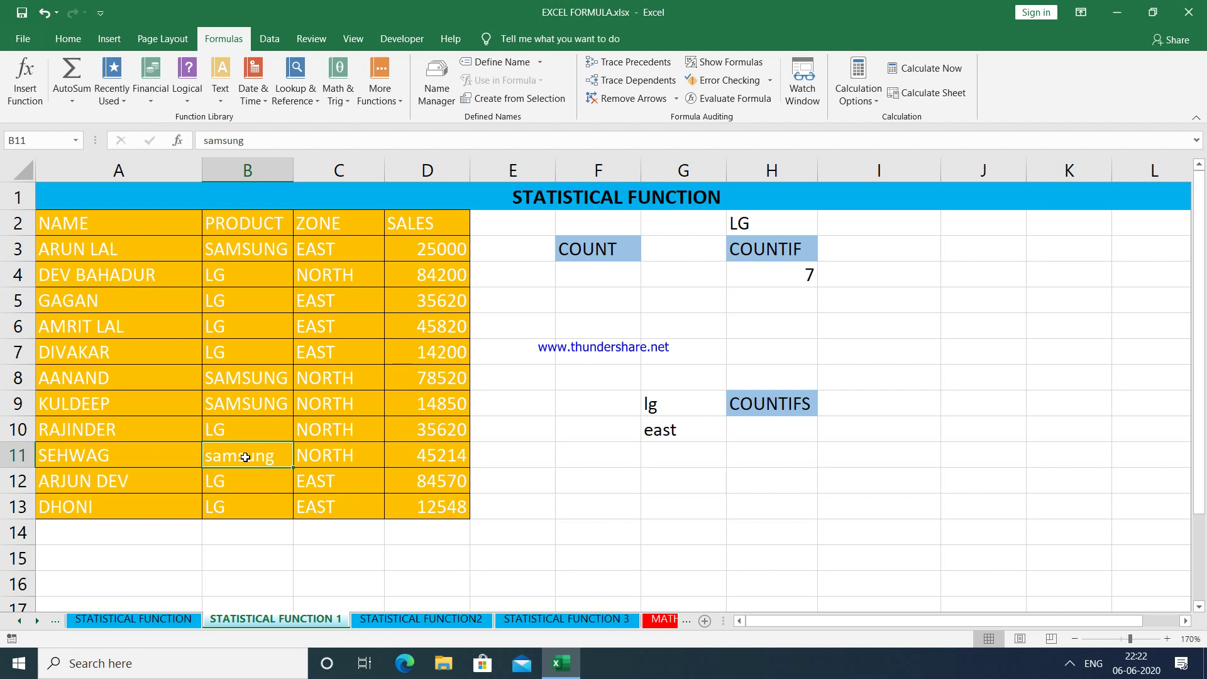
pyautogui.click(253, 405)
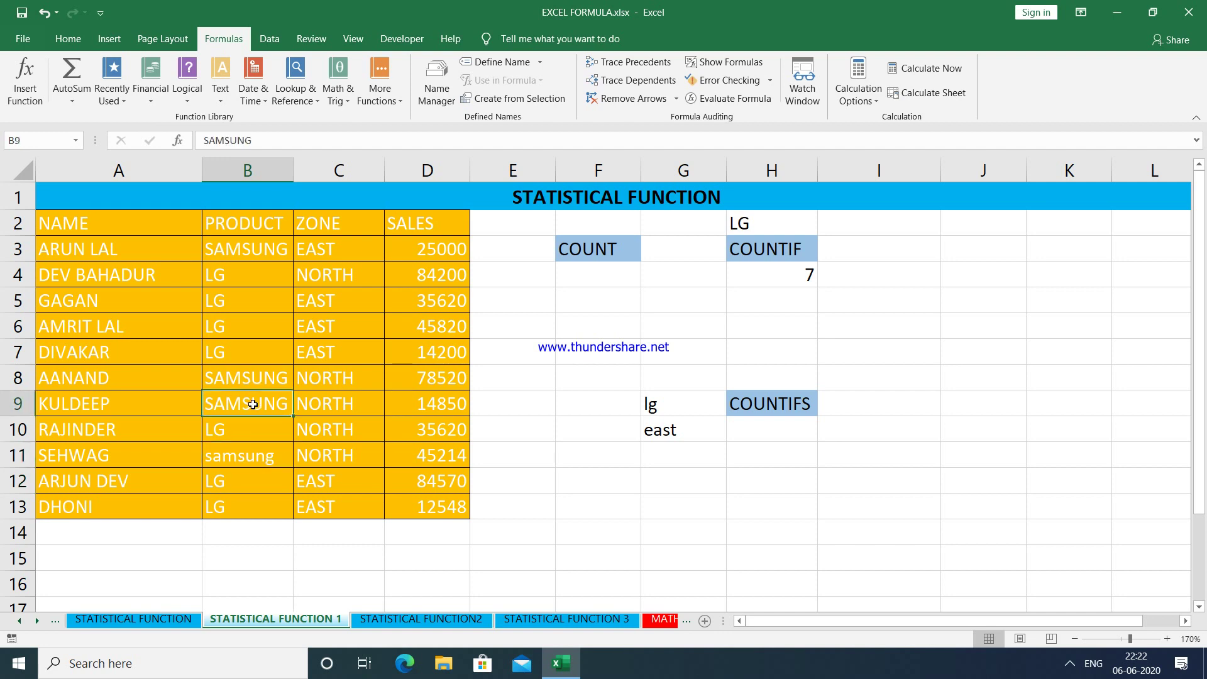
pyautogui.hotkey('ctrl', 'c')
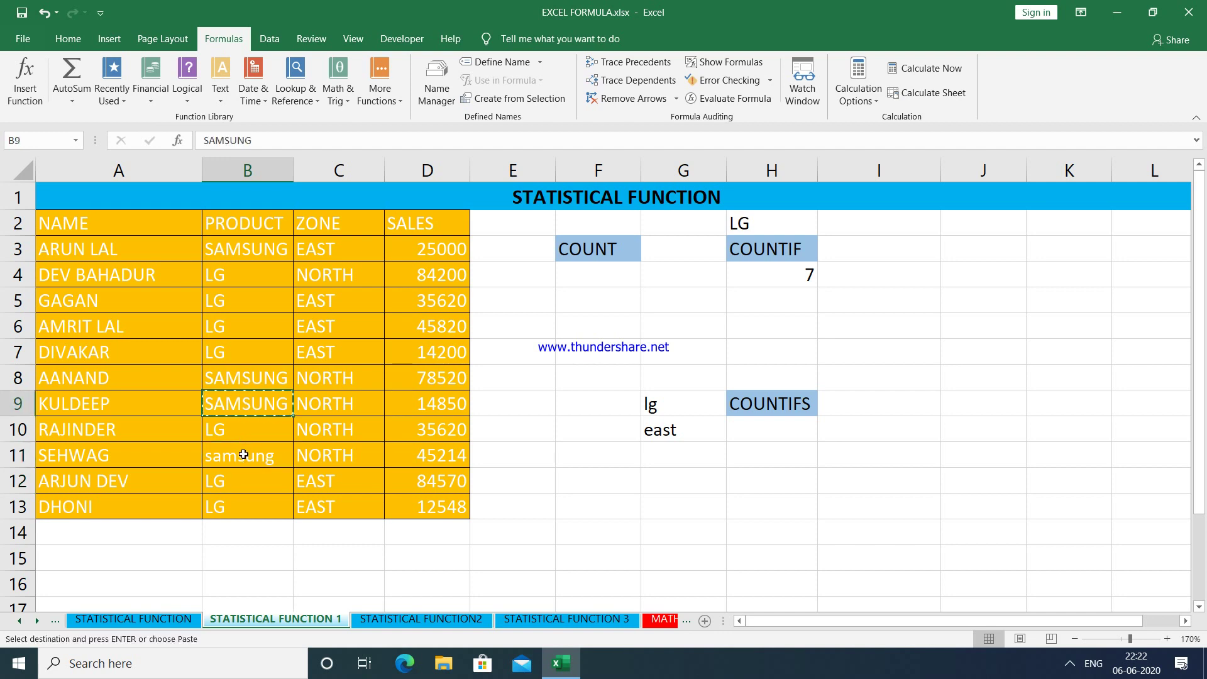
pyautogui.click(243, 454)
pyautogui.hotkey('ctrl', 'v')
pyautogui.click(525, 388)
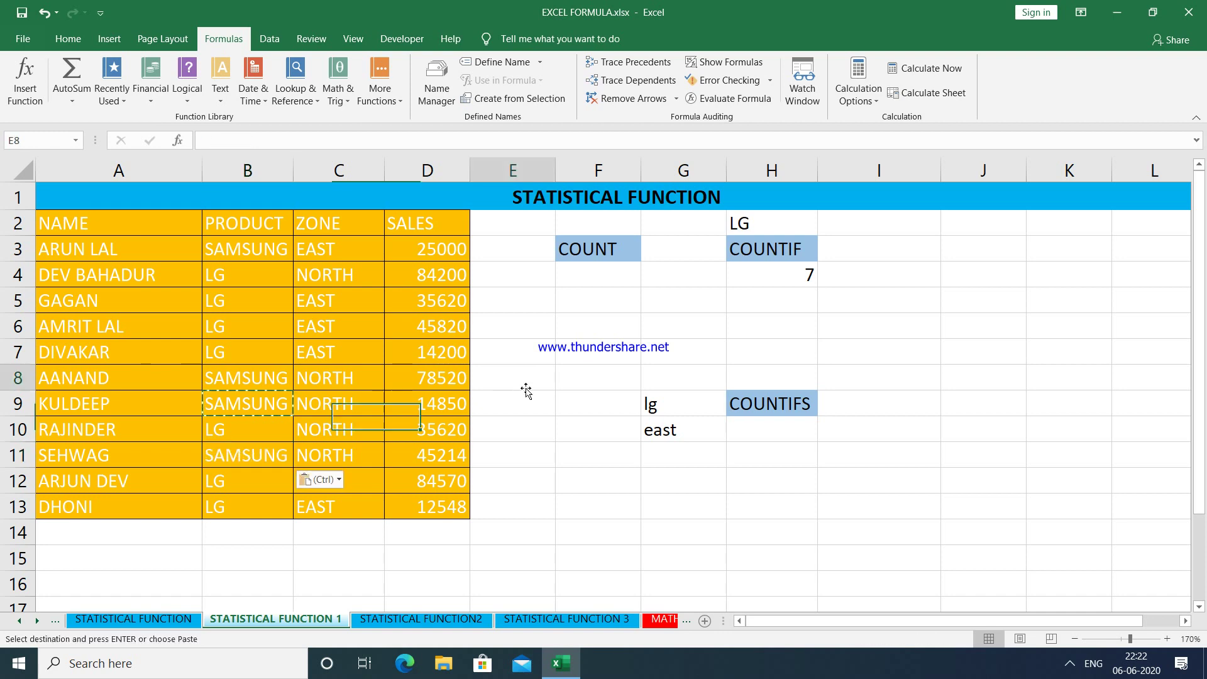
# Retype the COUNTIFS criteria in G9:G10 as capitalised LG and EAST
pyautogui.click(768, 437)
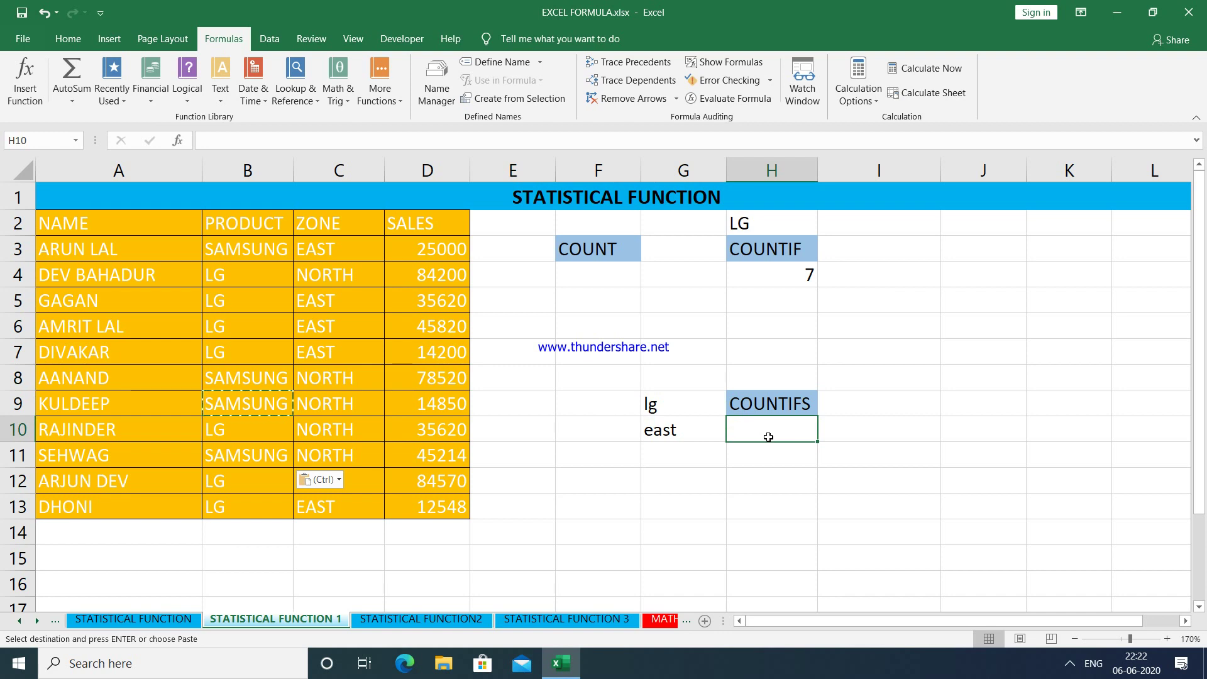
pyautogui.click(679, 408)
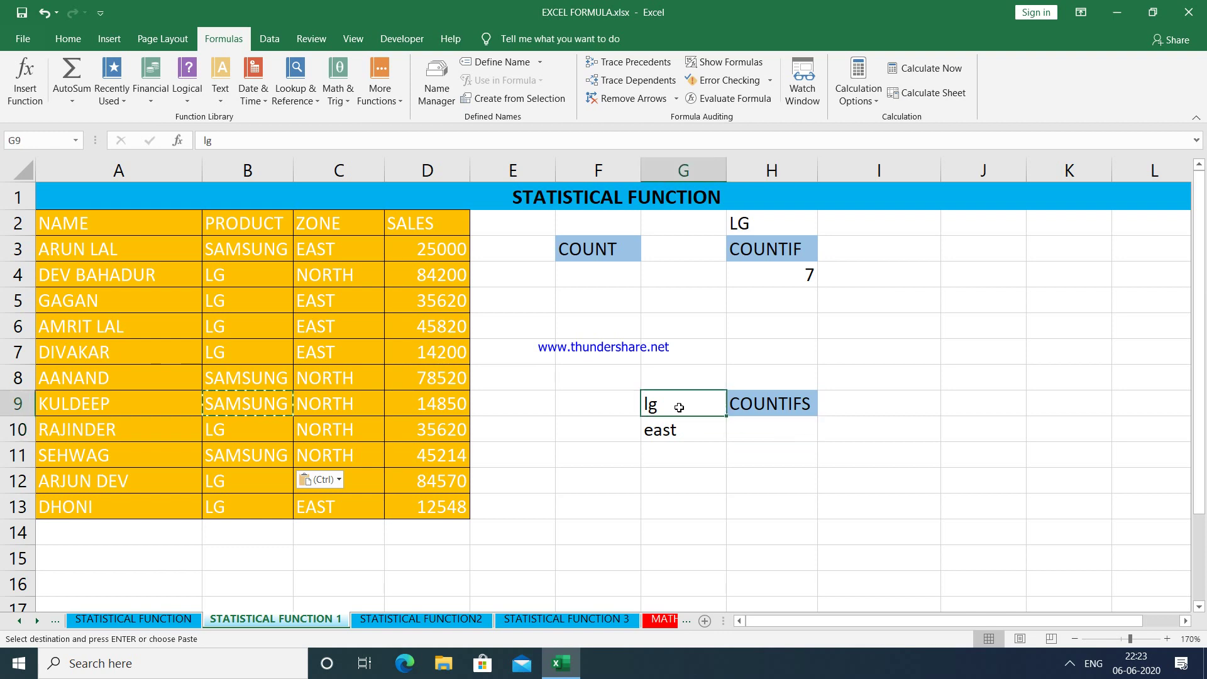
pyautogui.write('LG')
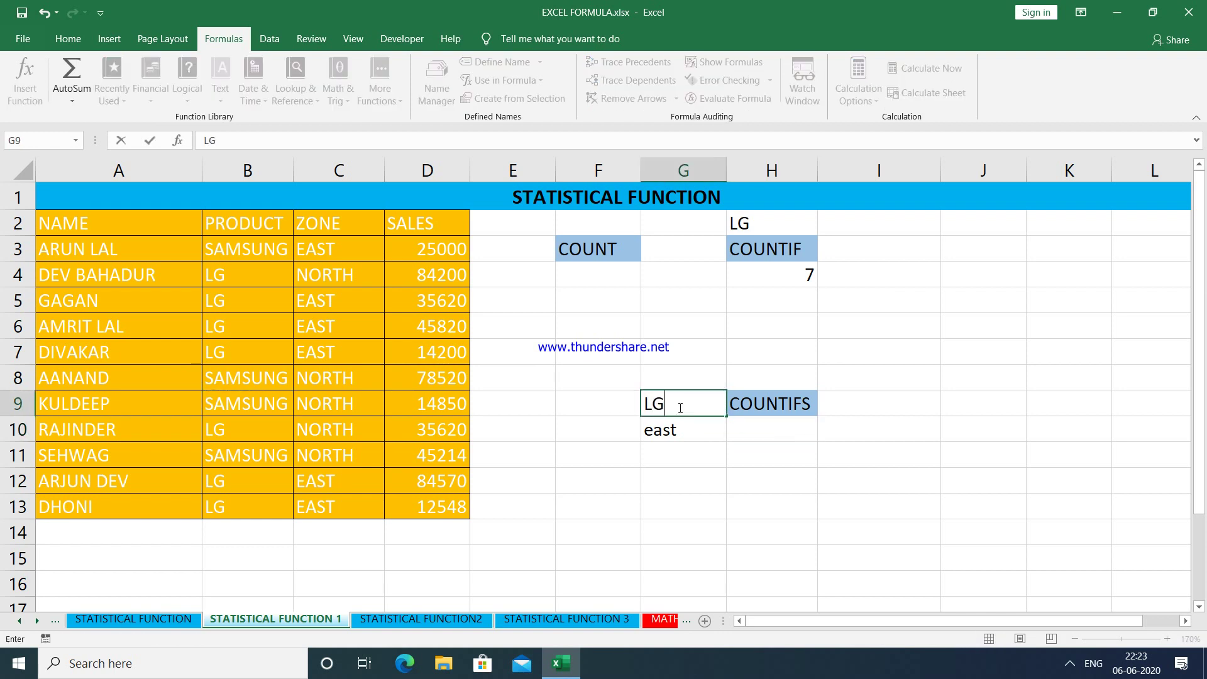
pyautogui.press('Return')
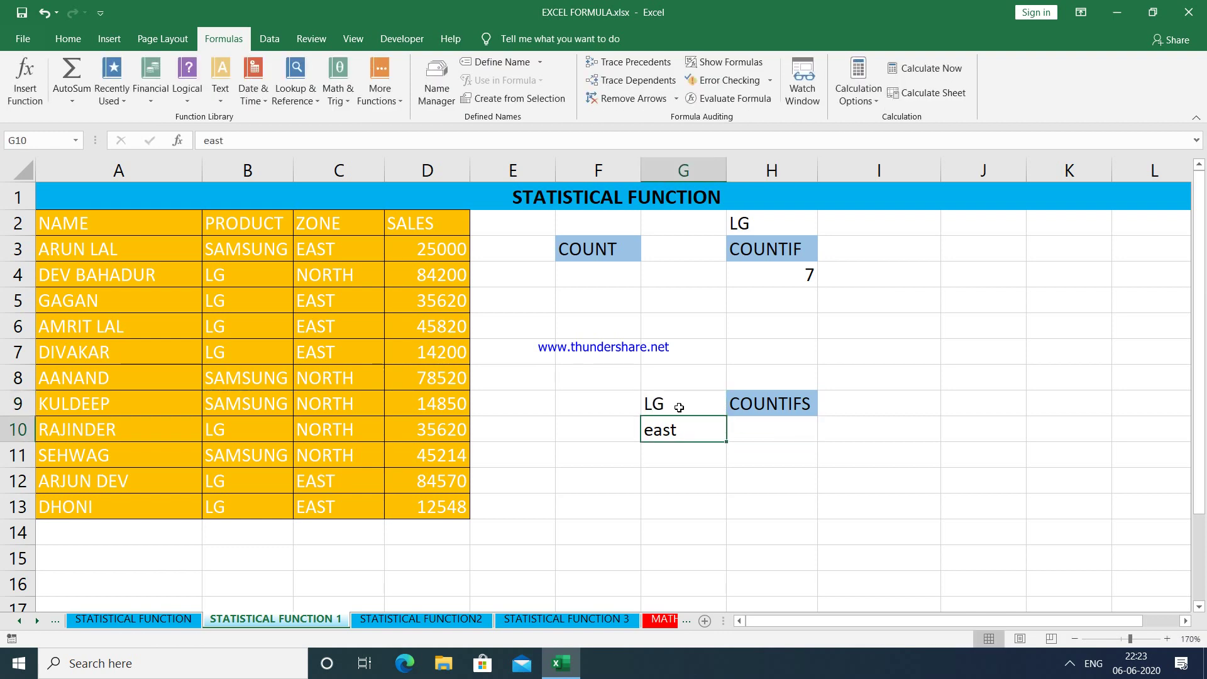
pyautogui.write('EAST')
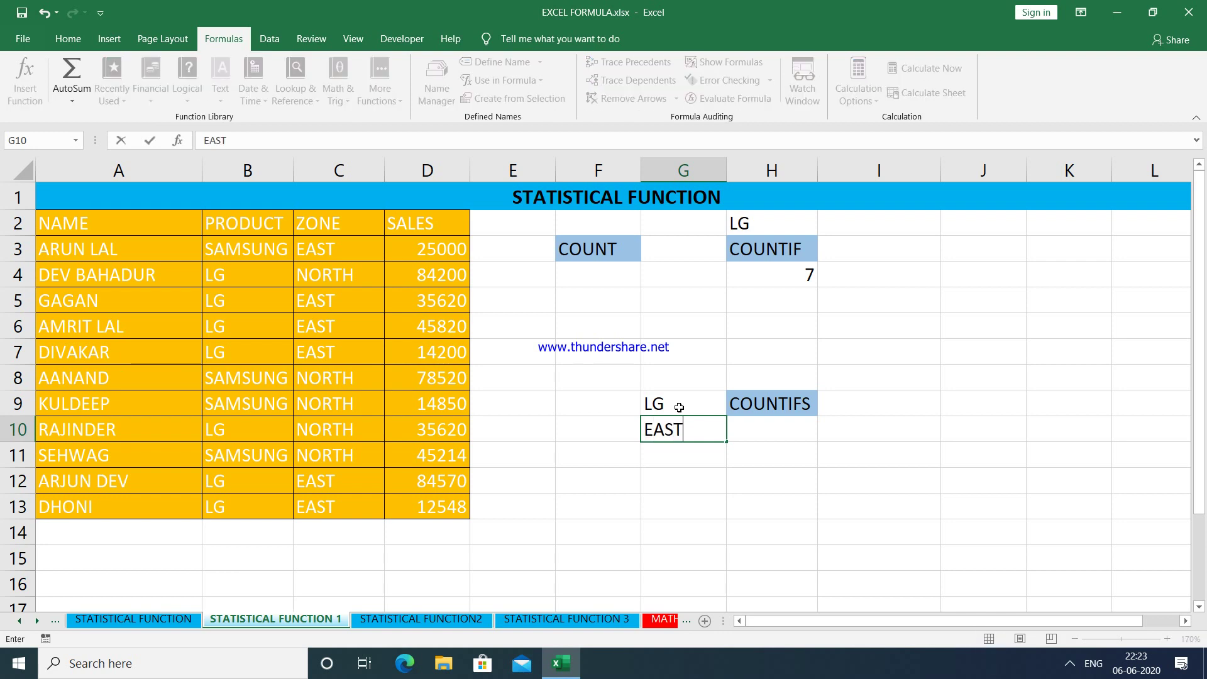
pyautogui.press('Return')
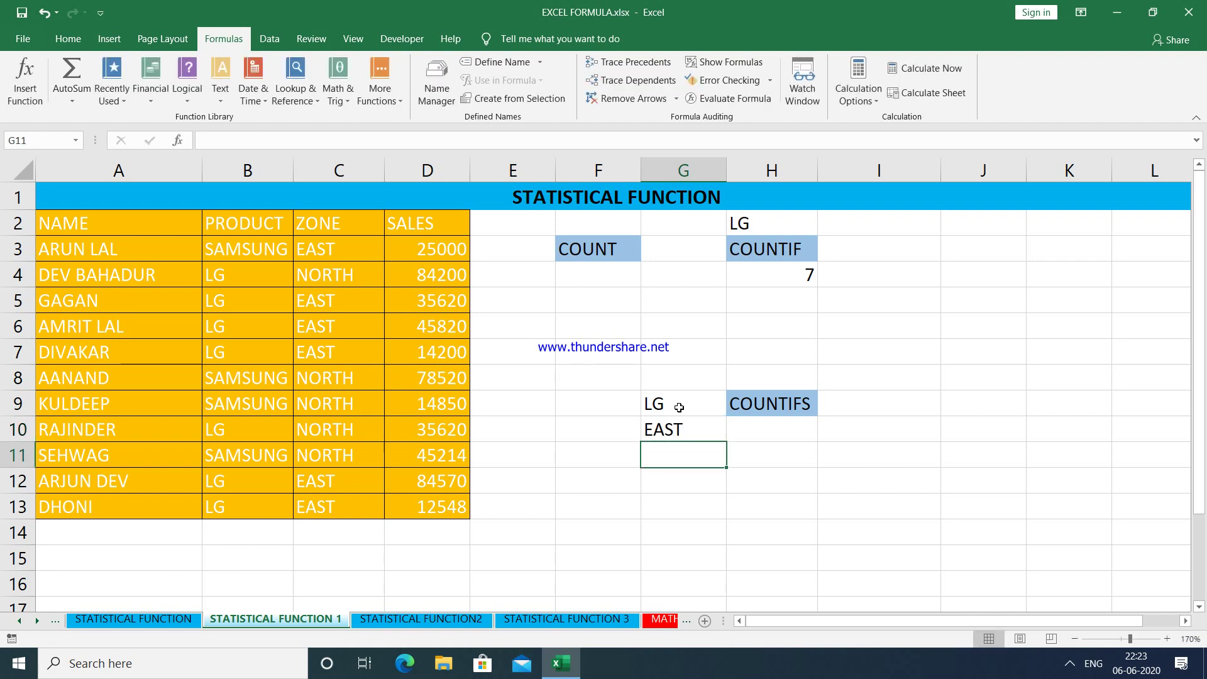
pyautogui.press('Right')
pyautogui.press('Up')
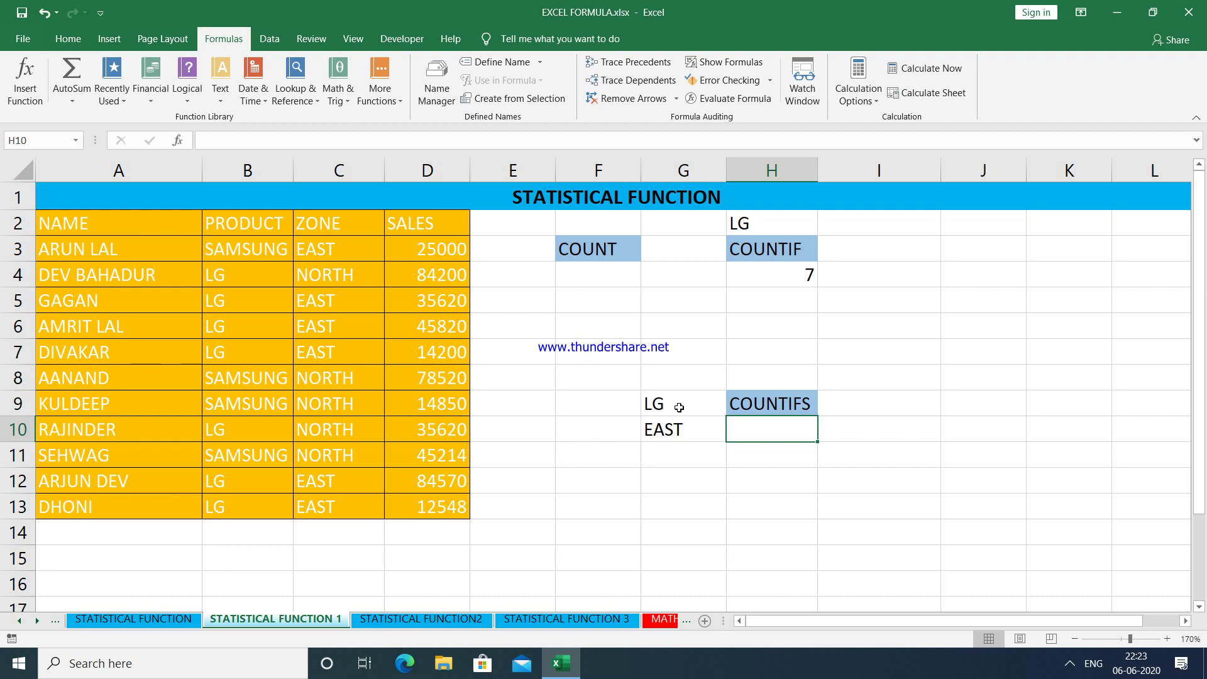
# Enter =COUNTIFS(B3:B13,G9,C3:C13,G10) in H10, returning 5 LG rows in the EAST zone
pyautogui.write('=')
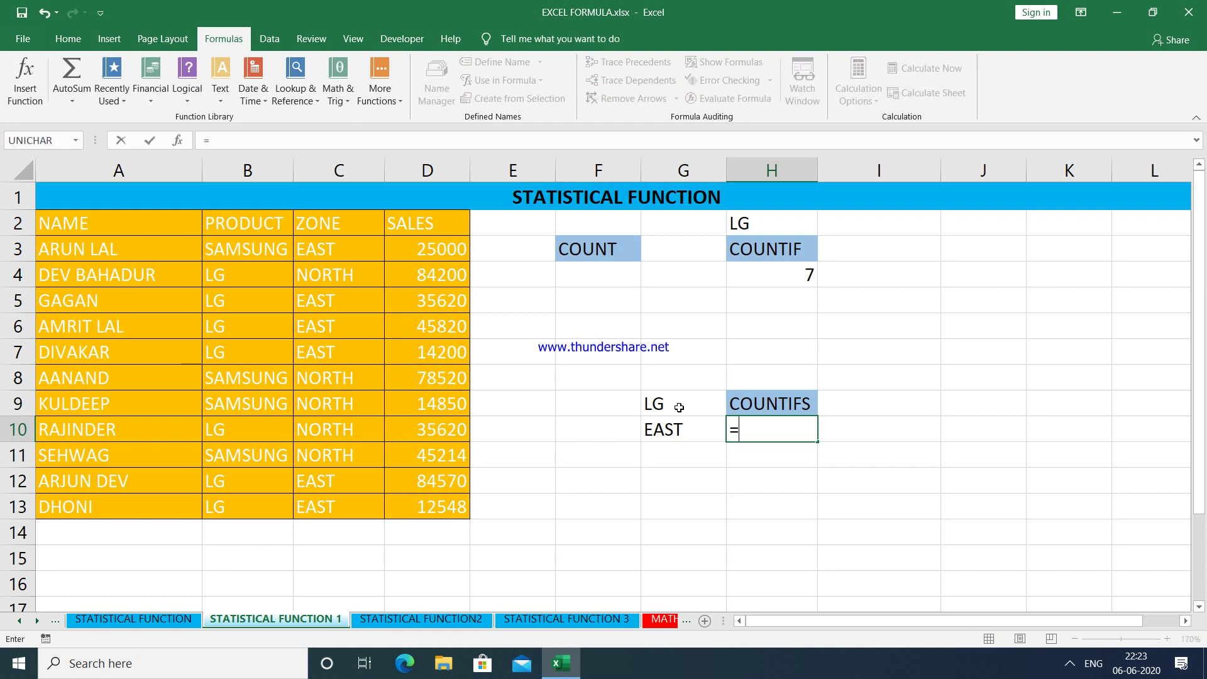
pyautogui.write('COUNTIFS')
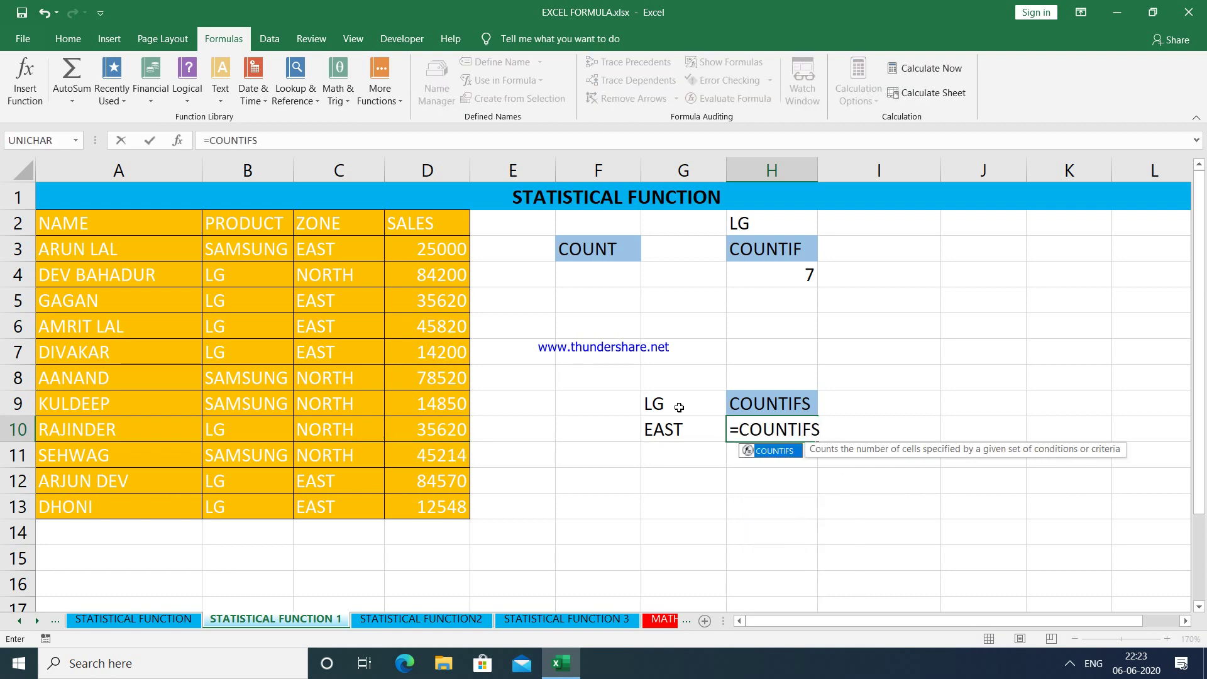
pyautogui.write('(')
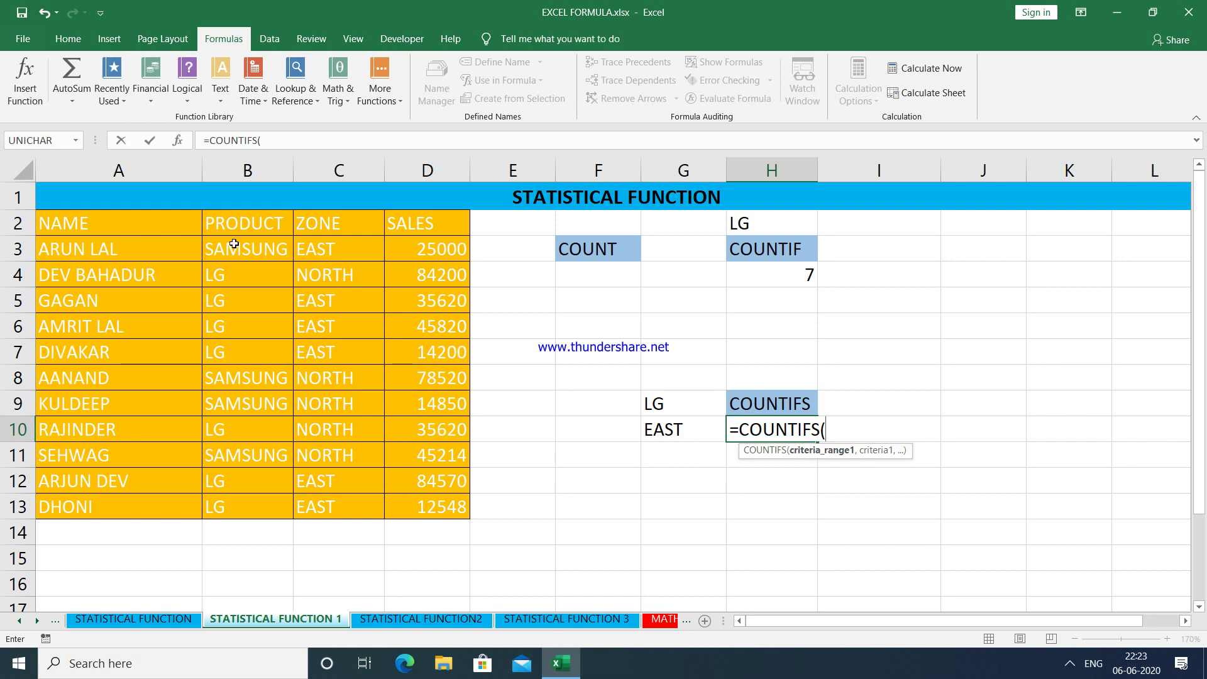
pyautogui.moveTo(234, 239); pyautogui.dragTo(243, 497)
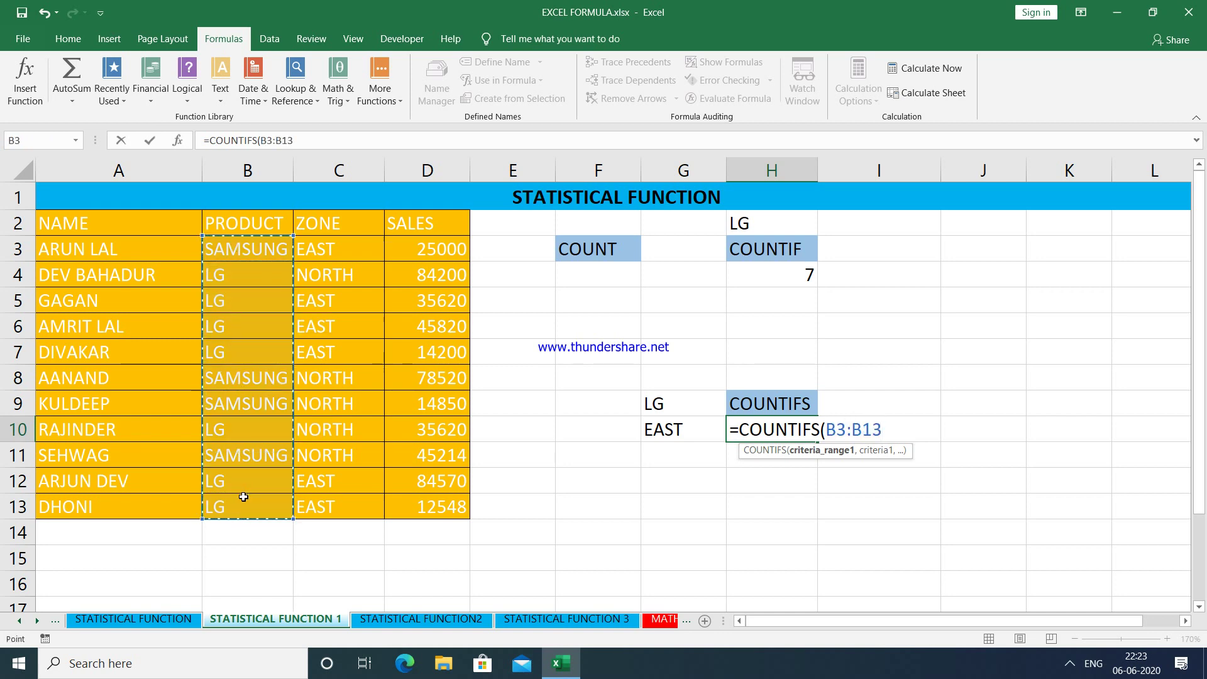
pyautogui.write(',')
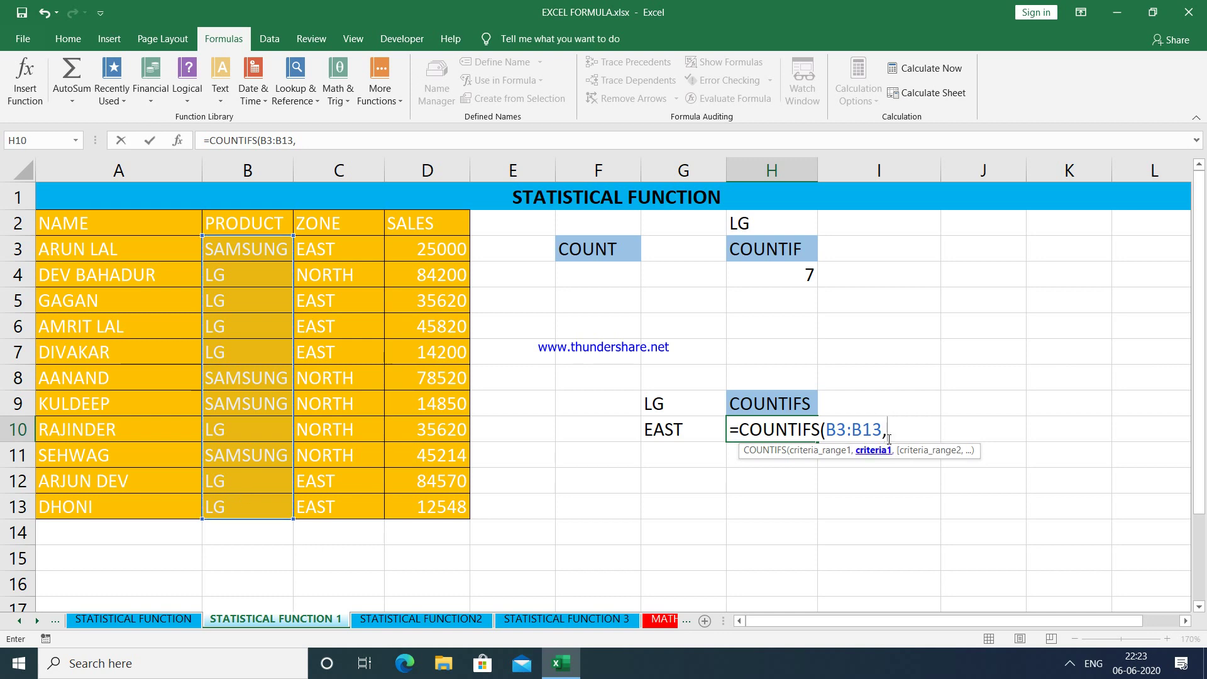
pyautogui.click(681, 408)
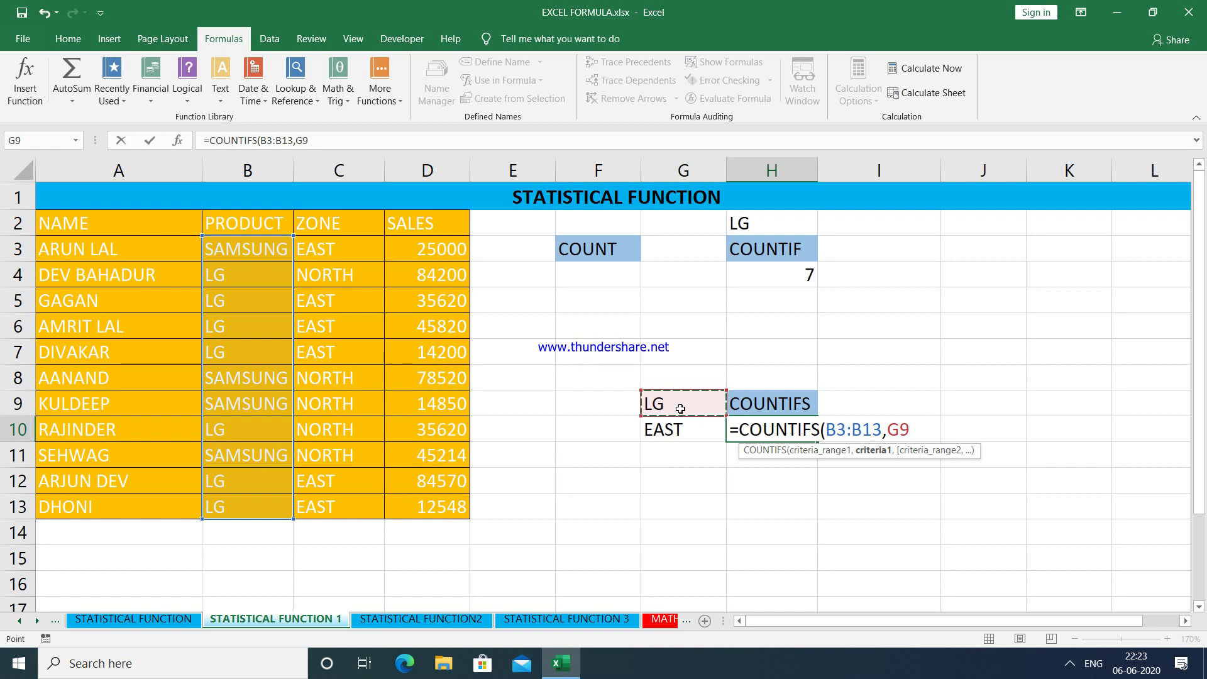
pyautogui.write(',')
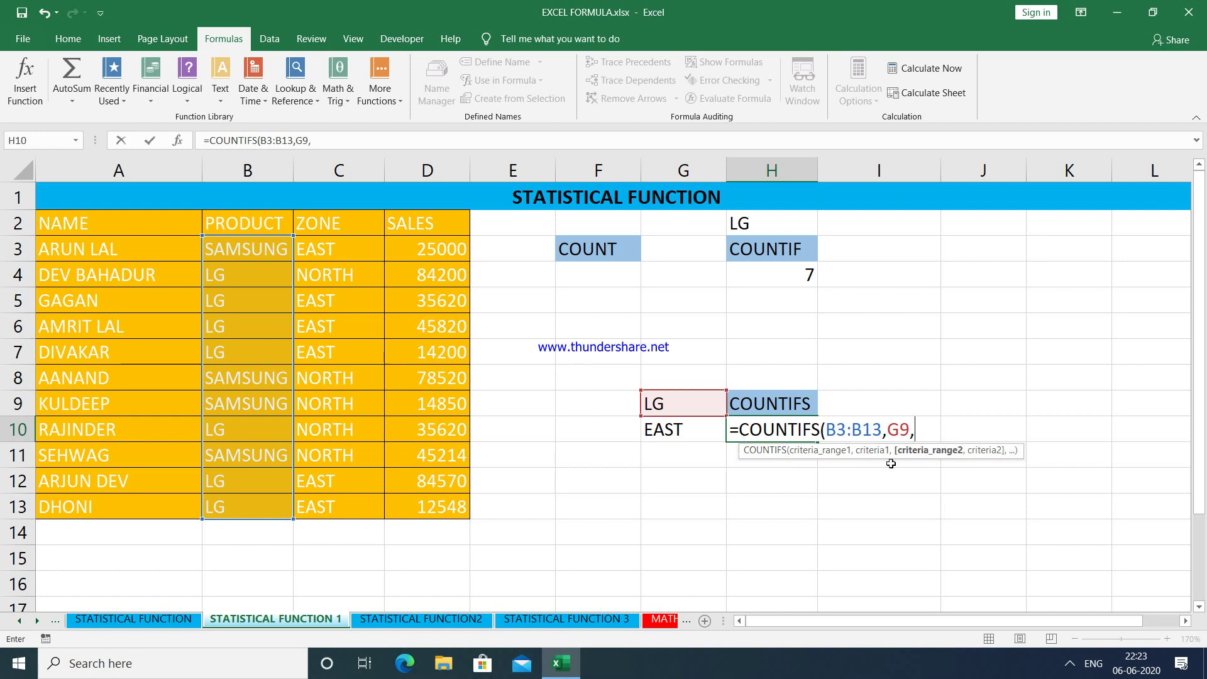
pyautogui.click(599, 436)
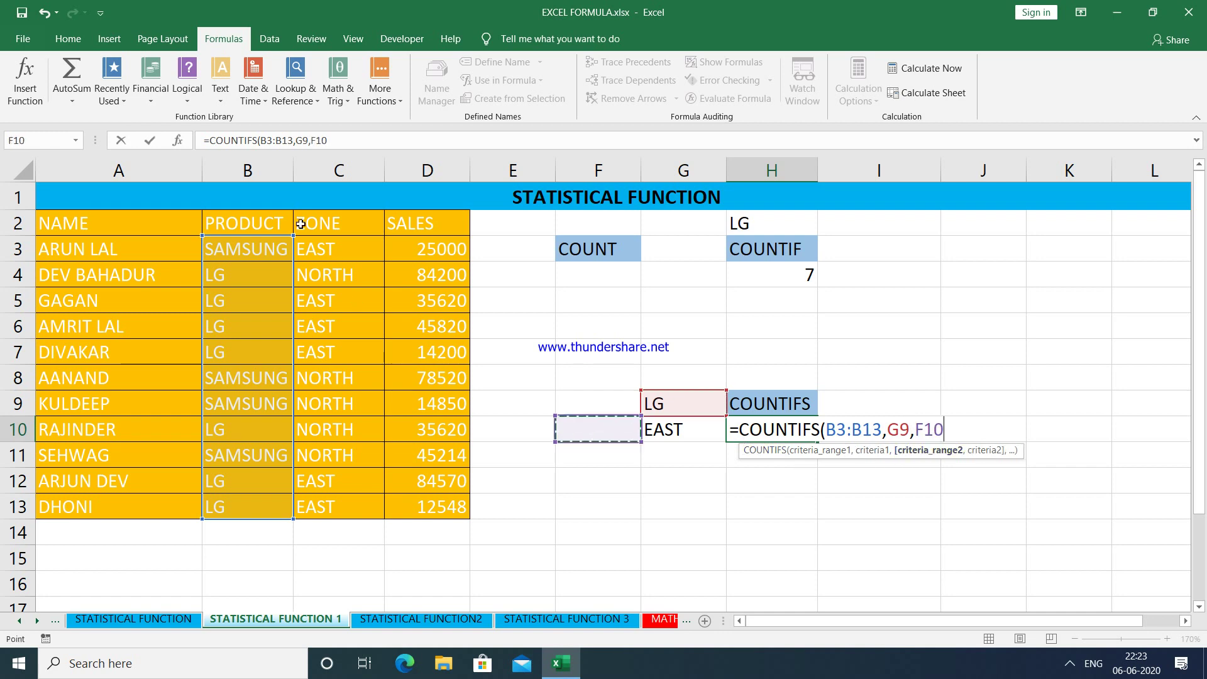
pyautogui.moveTo(322, 252); pyautogui.dragTo(337, 501)
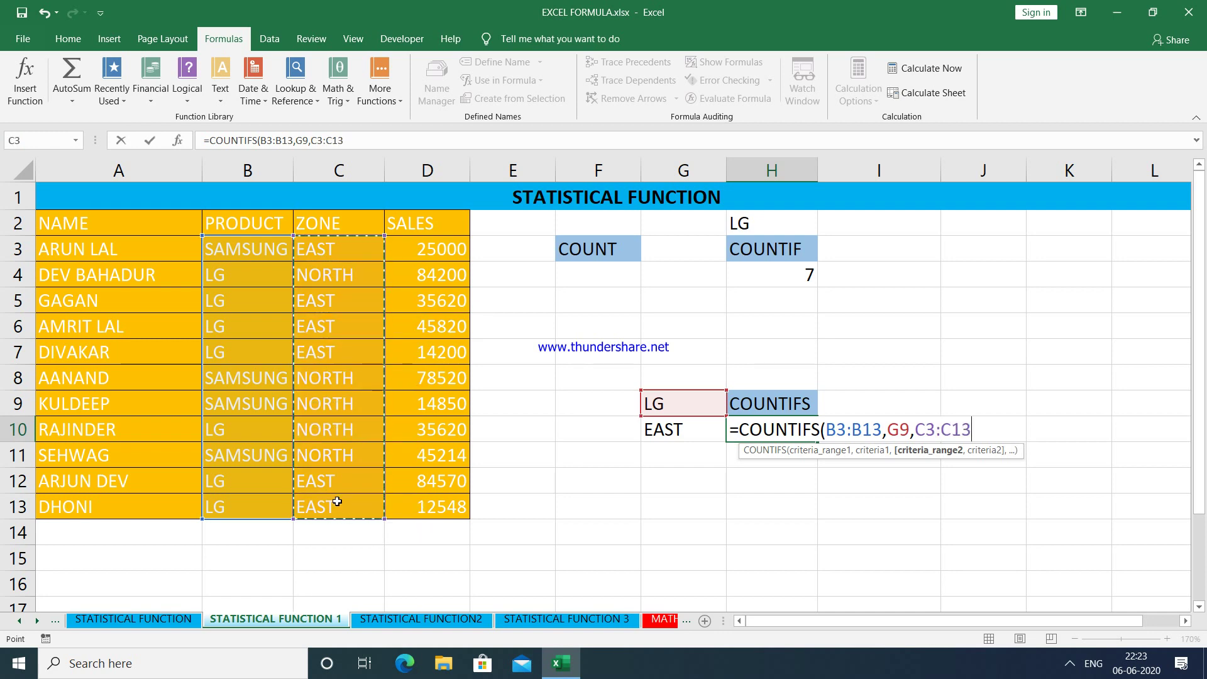
pyautogui.write(',')
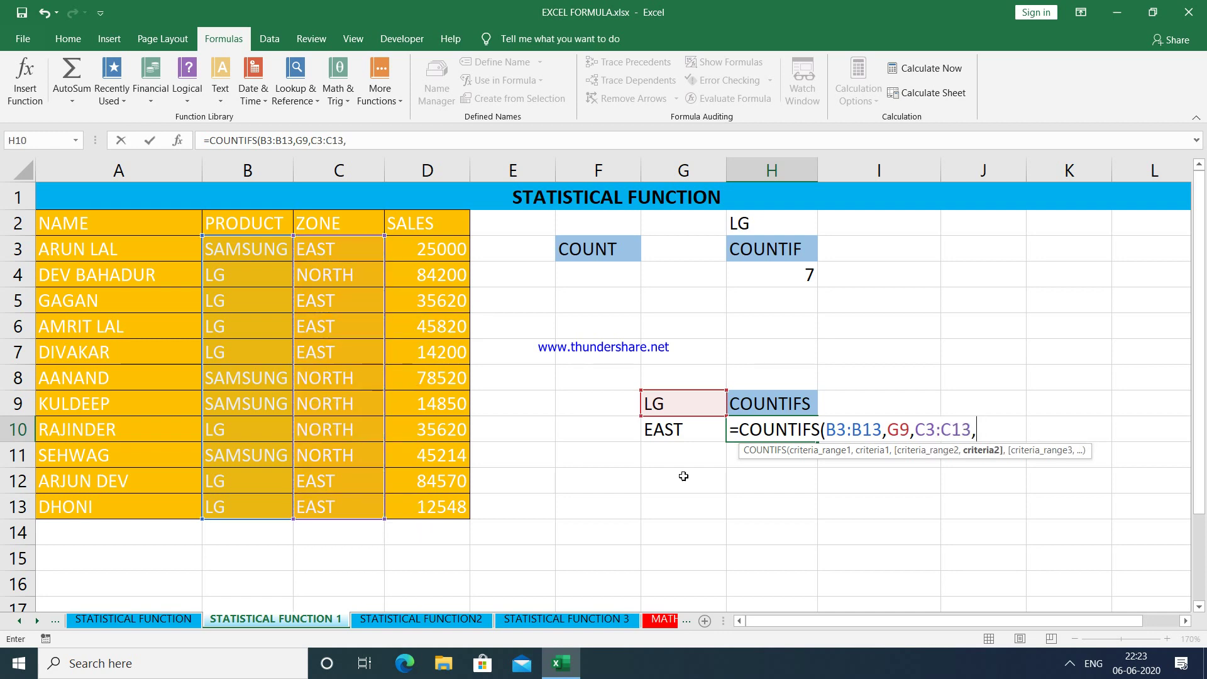
pyautogui.click(666, 431)
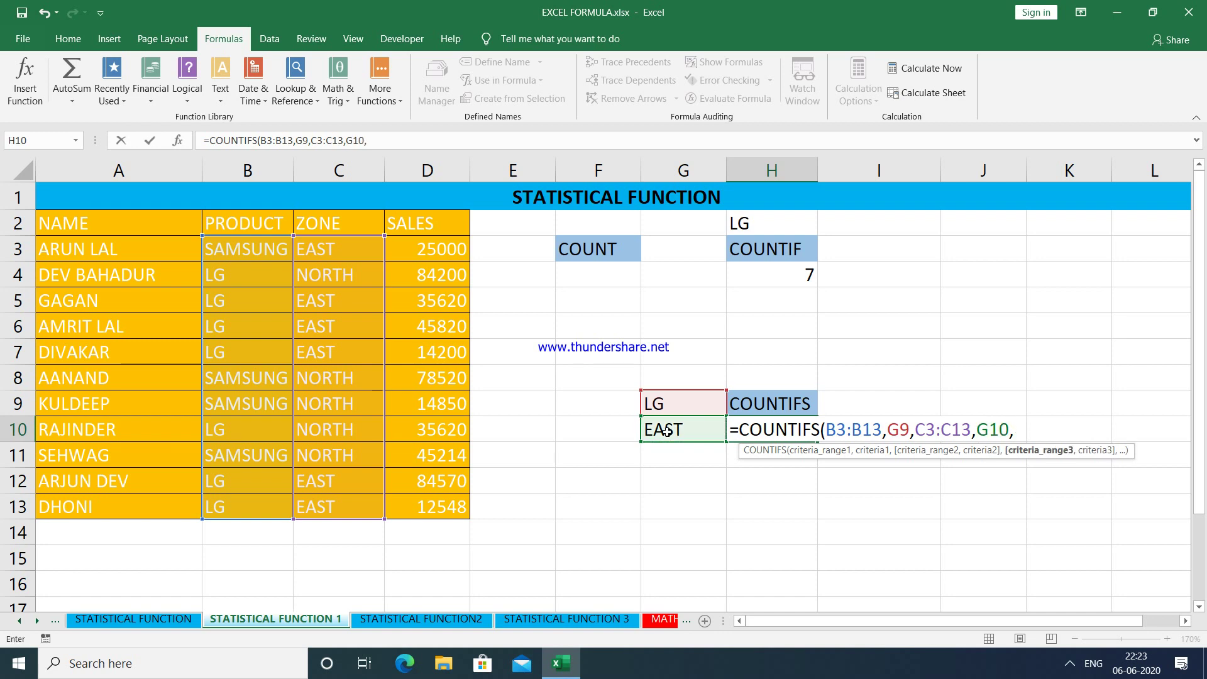
pyautogui.press('BackSpace')
pyautogui.write(')')
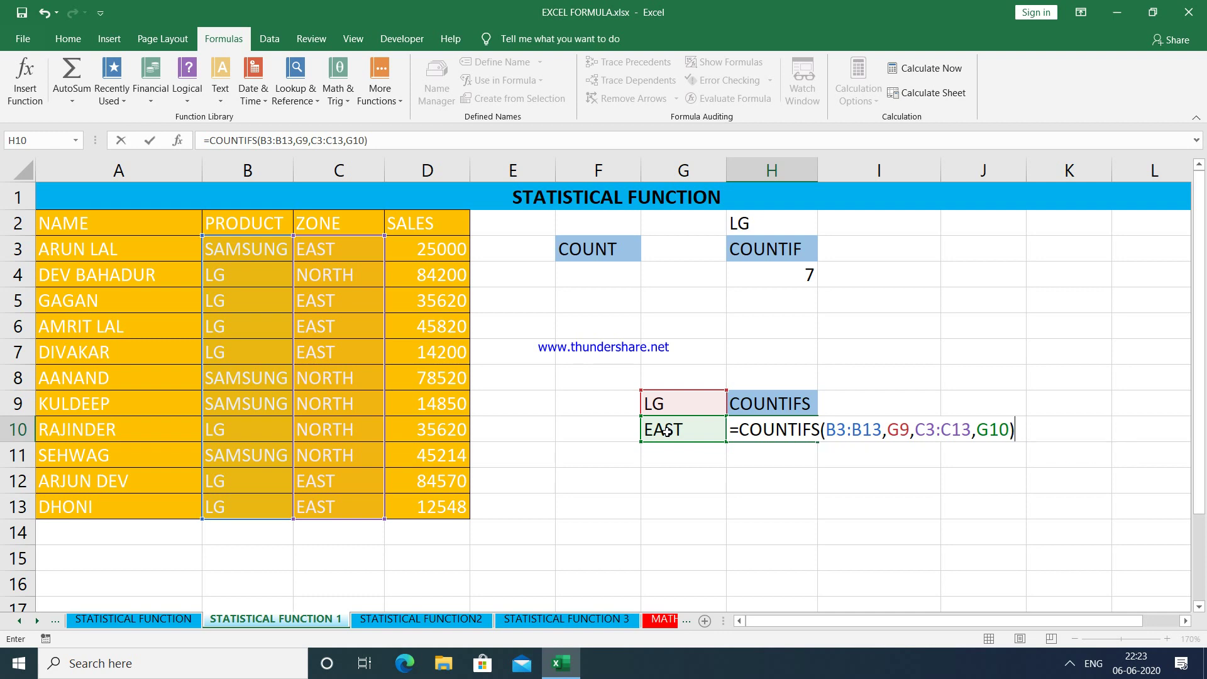
pyautogui.press('Return')
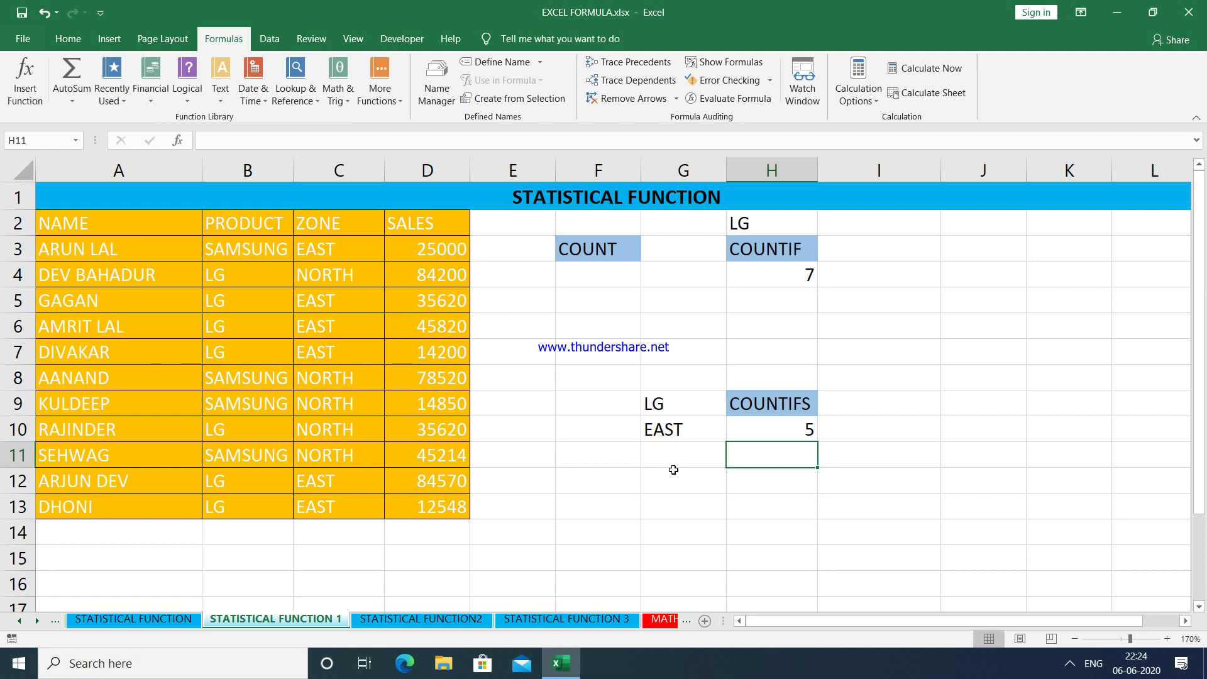
# On the STATISTICAL FUNCTION2 sheet, average SALES D3:D13 in D14 with =AVERAGE(D3:D13)
pyautogui.click(418, 621)
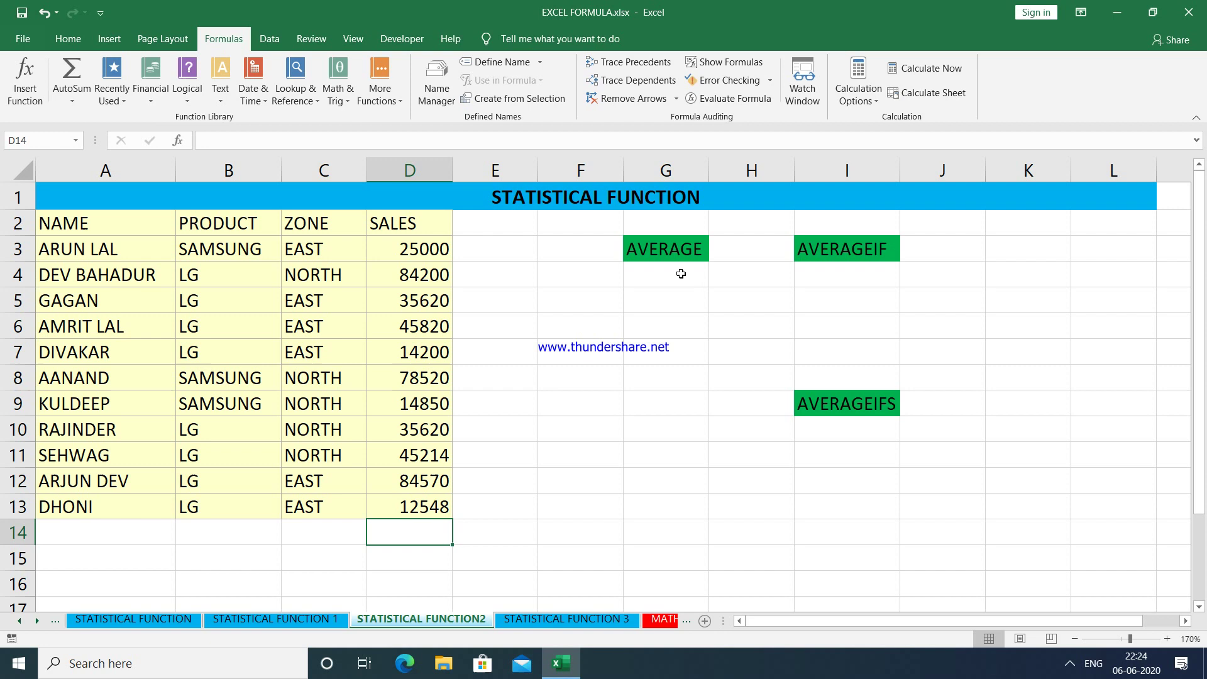
pyautogui.write('=AVER')
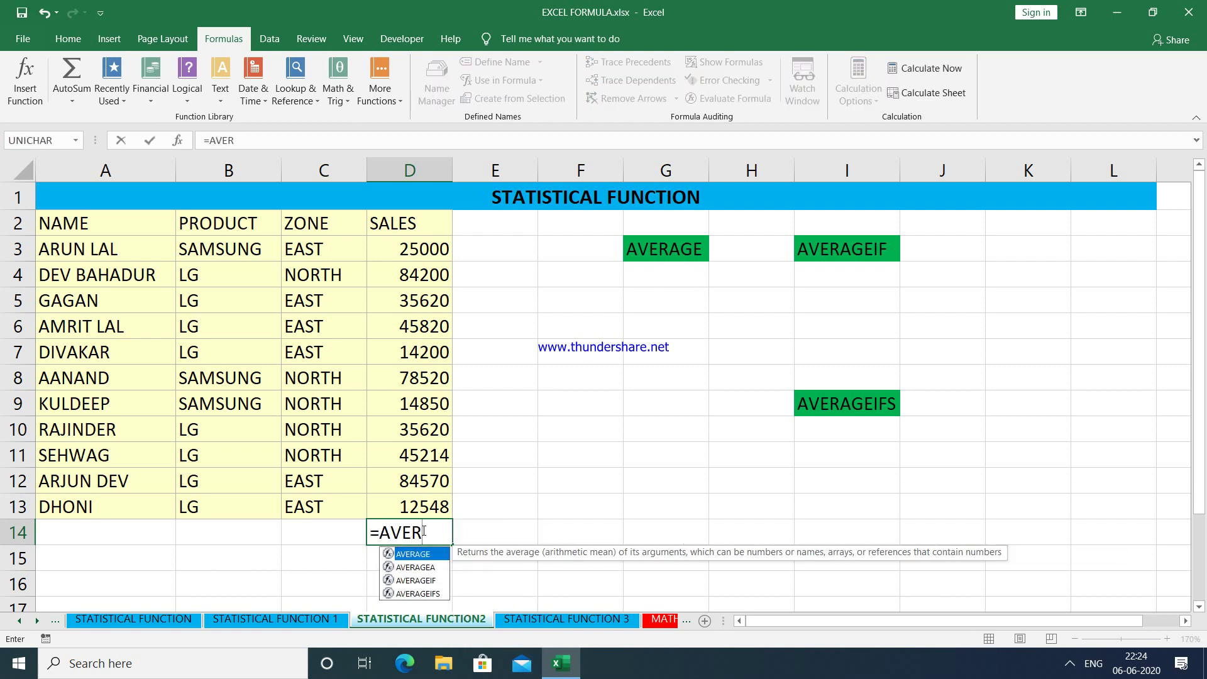
pyautogui.press('Tab')
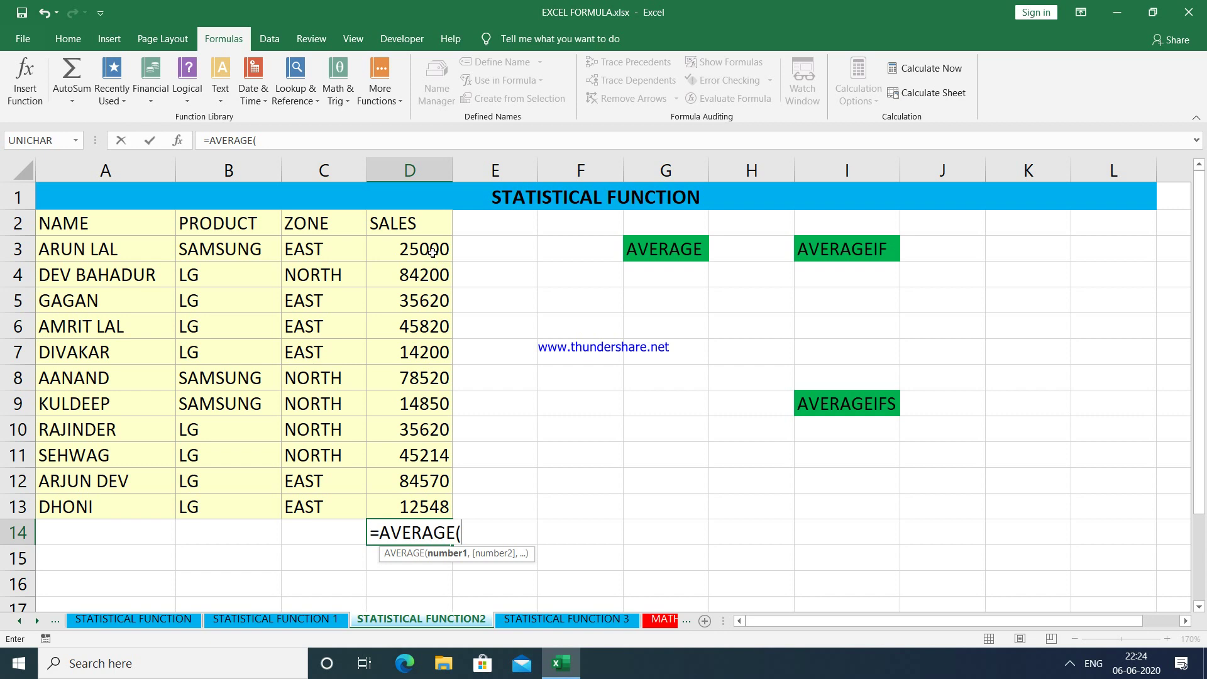
pyautogui.click(433, 252)
pyautogui.hotkey('shift', 'Down')
pyautogui.hotkey('shift', 'Down')
pyautogui.hotkey('shift', 'Down')
pyautogui.hotkey('shift', 'Down')
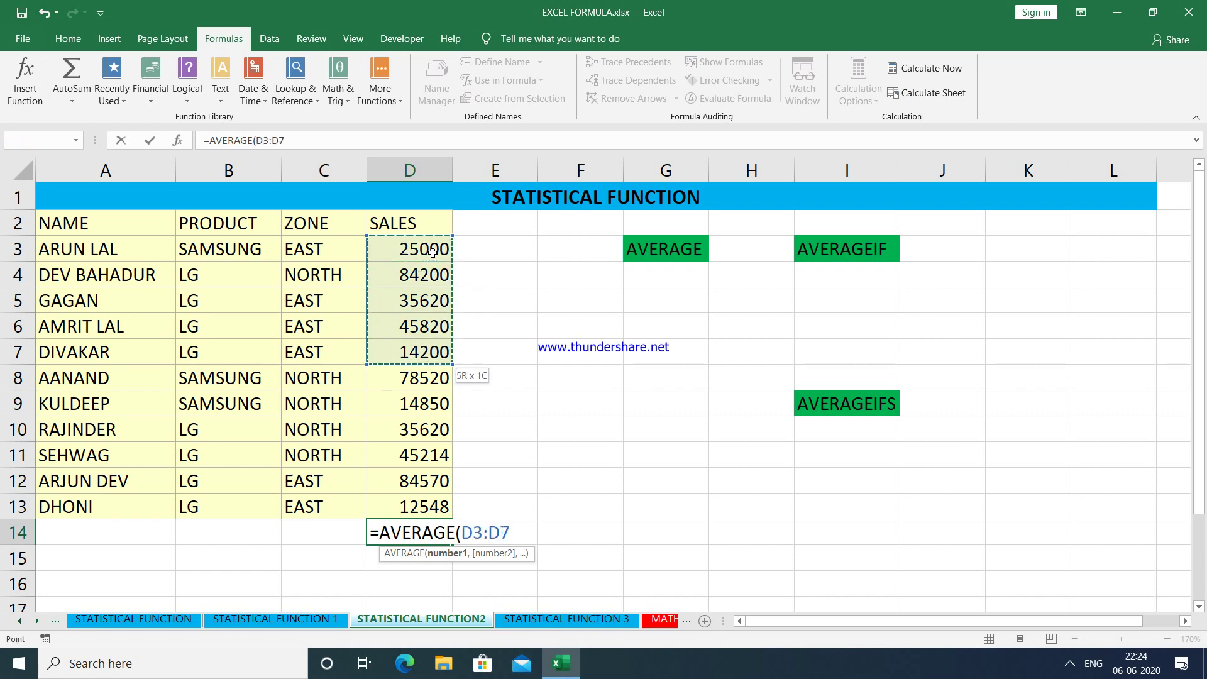
pyautogui.hotkey('shift', 'Down')
pyautogui.hotkey('shift', 'Down')
pyautogui.hotkey('shift', 'Down')
pyautogui.hotkey('shift', 'Down')
pyautogui.hotkey('shift', 'Down')
pyautogui.hotkey('shift', 'Down')
pyautogui.write(')')
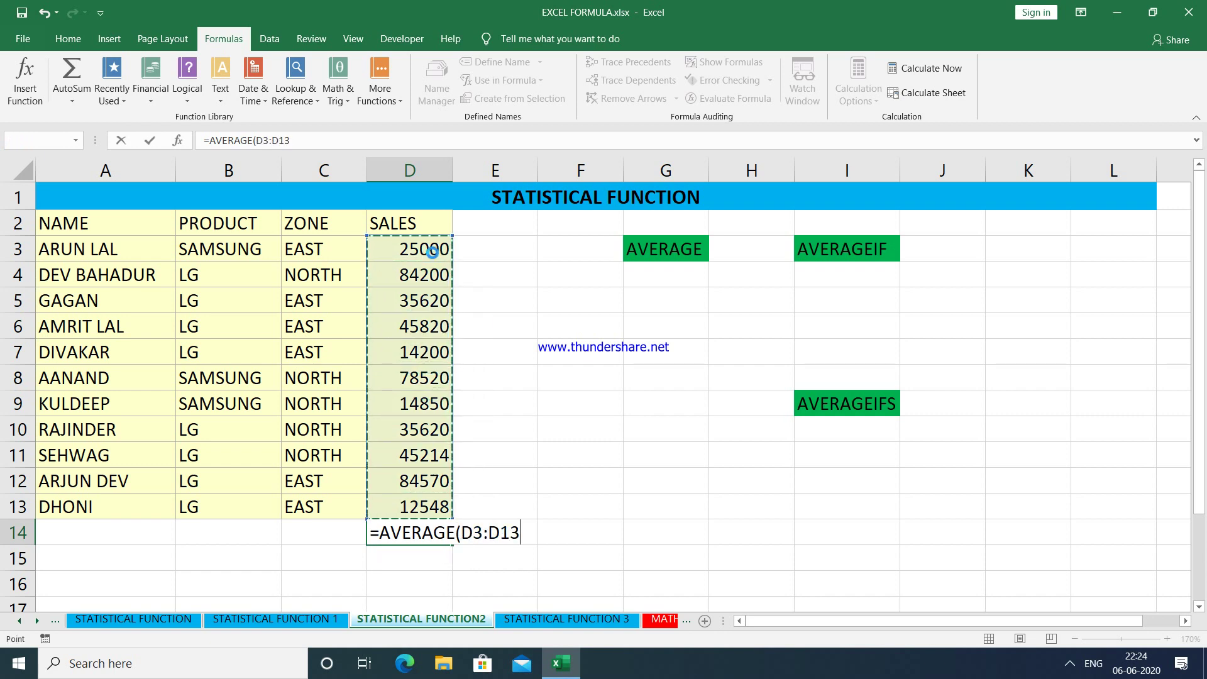
pyautogui.press('Return')
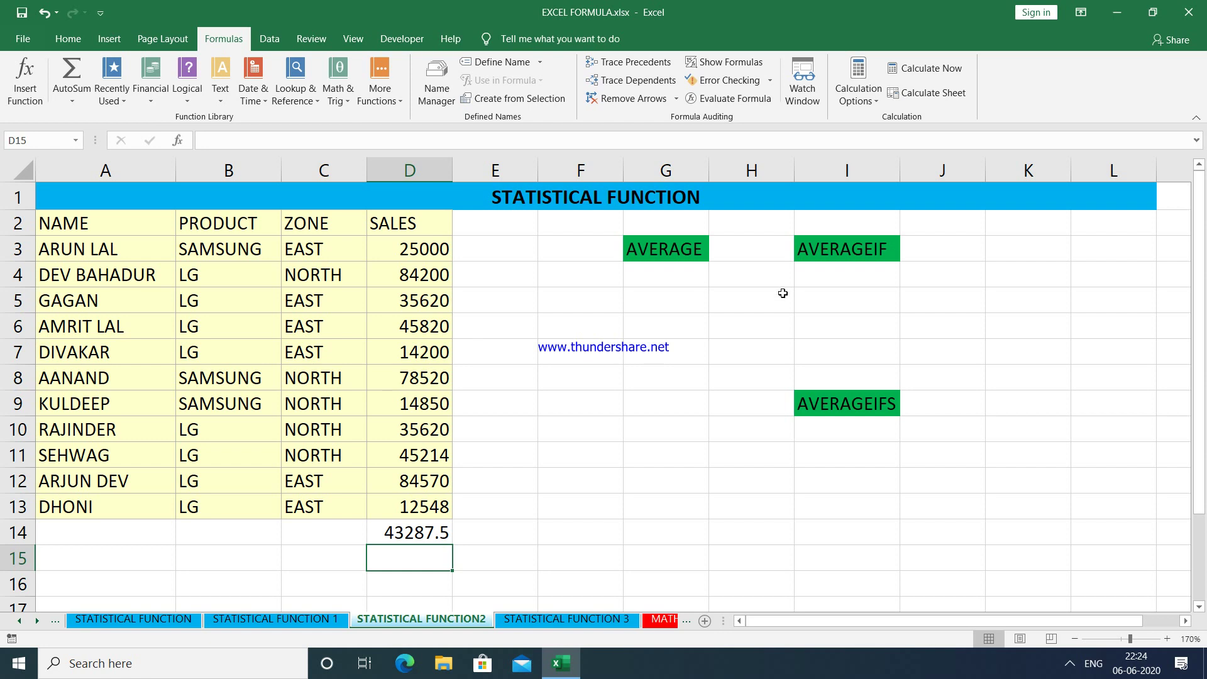
# Enter LG as the criterion value in I2
pyautogui.click(842, 231)
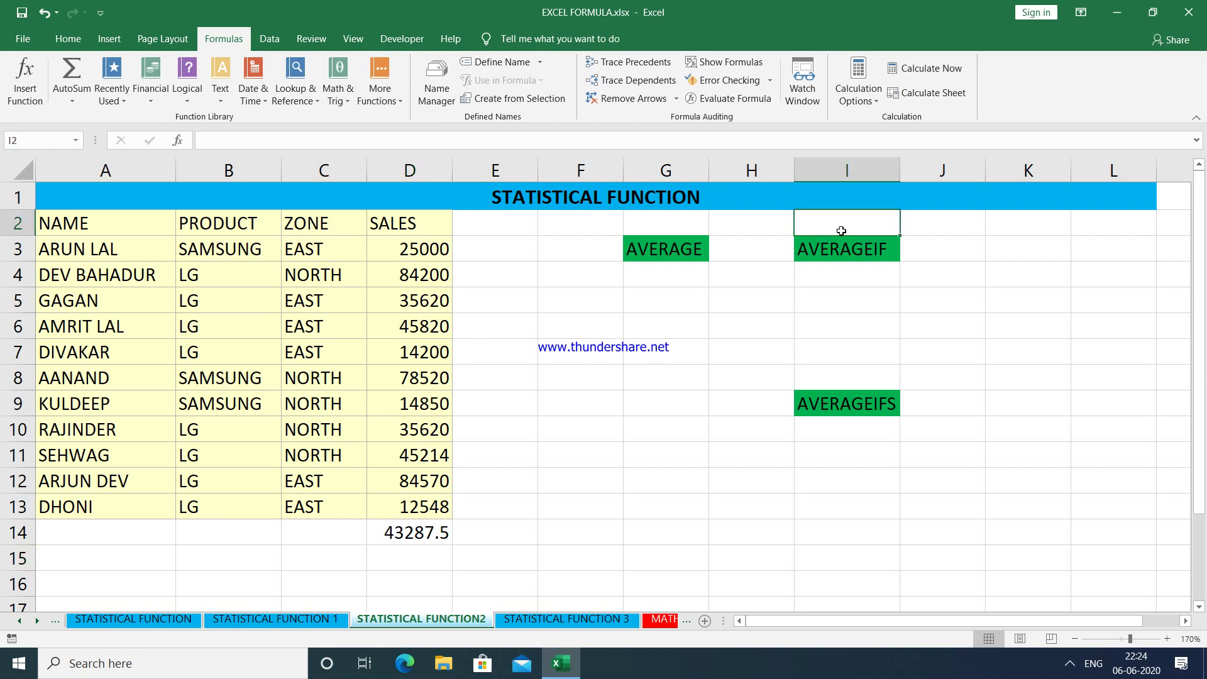
pyautogui.write('LG')
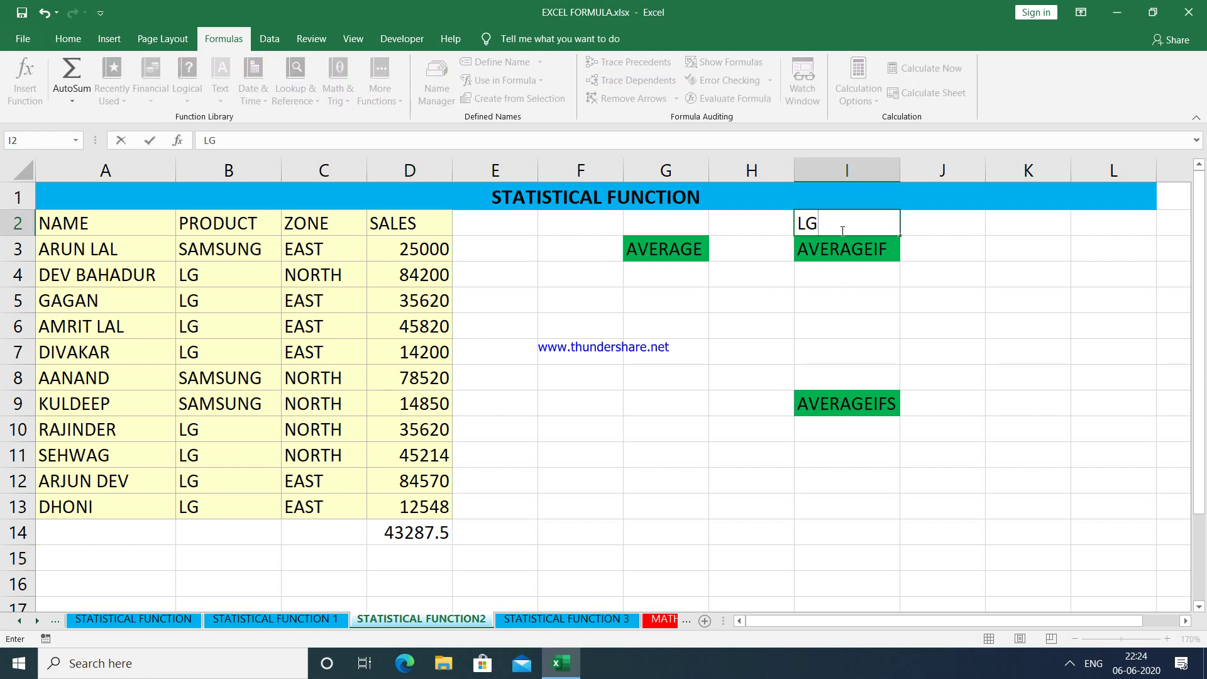
pyautogui.press('Return')
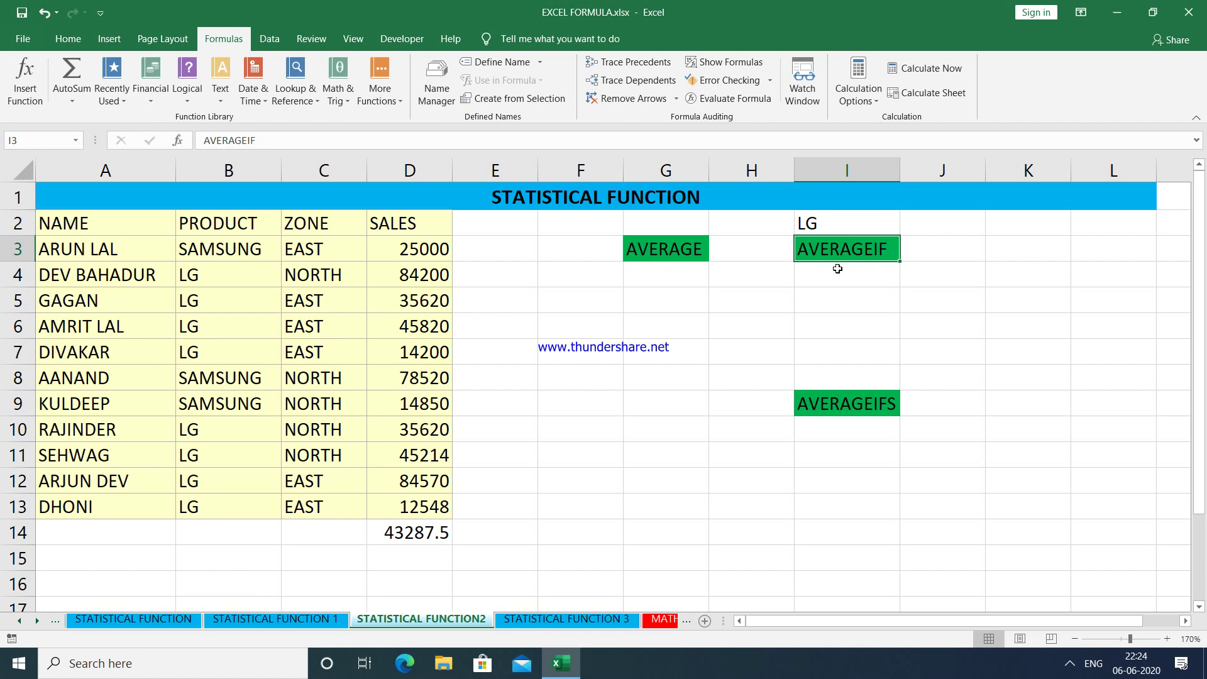
# Begin an AVERAGEIF formula in I4 using the SALES range D3:D13 as its range
pyautogui.click(837, 268)
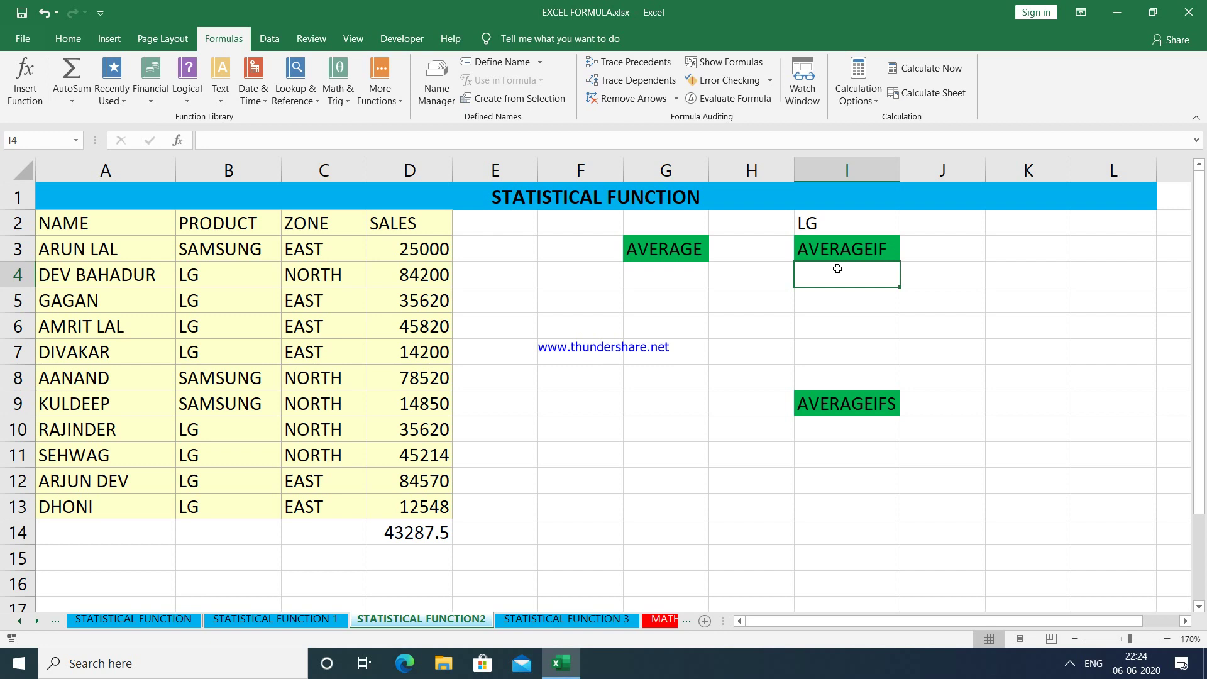
pyautogui.write('=')
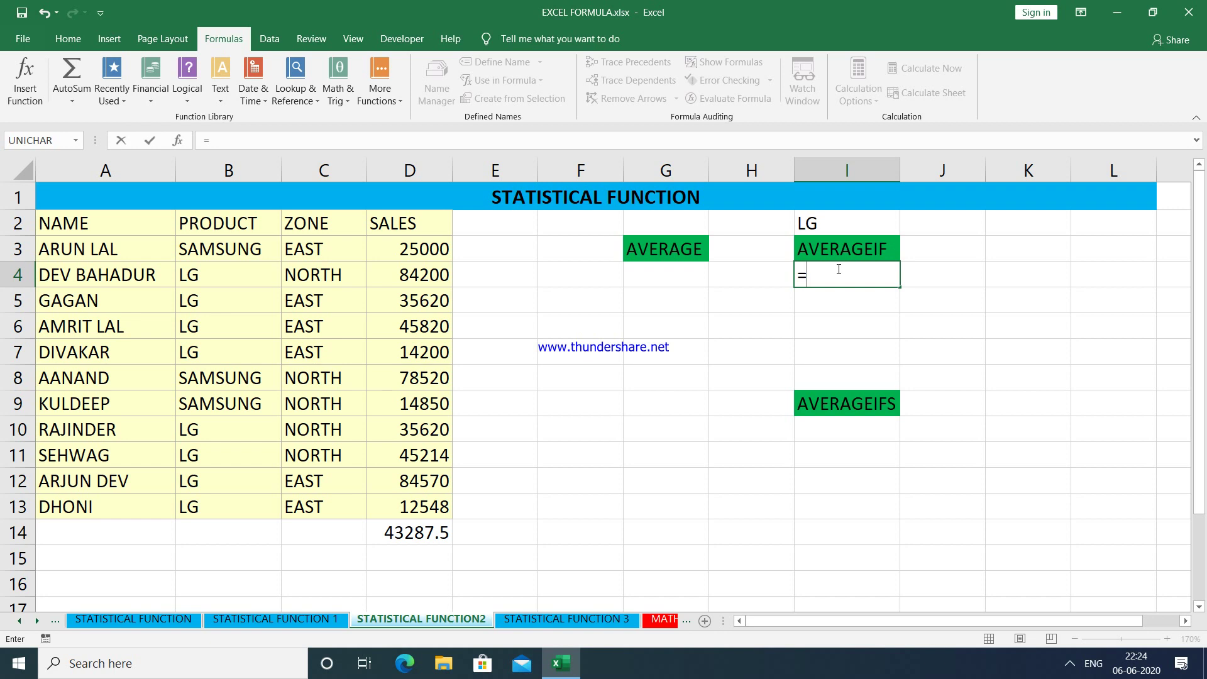
pyautogui.write('AVERA')
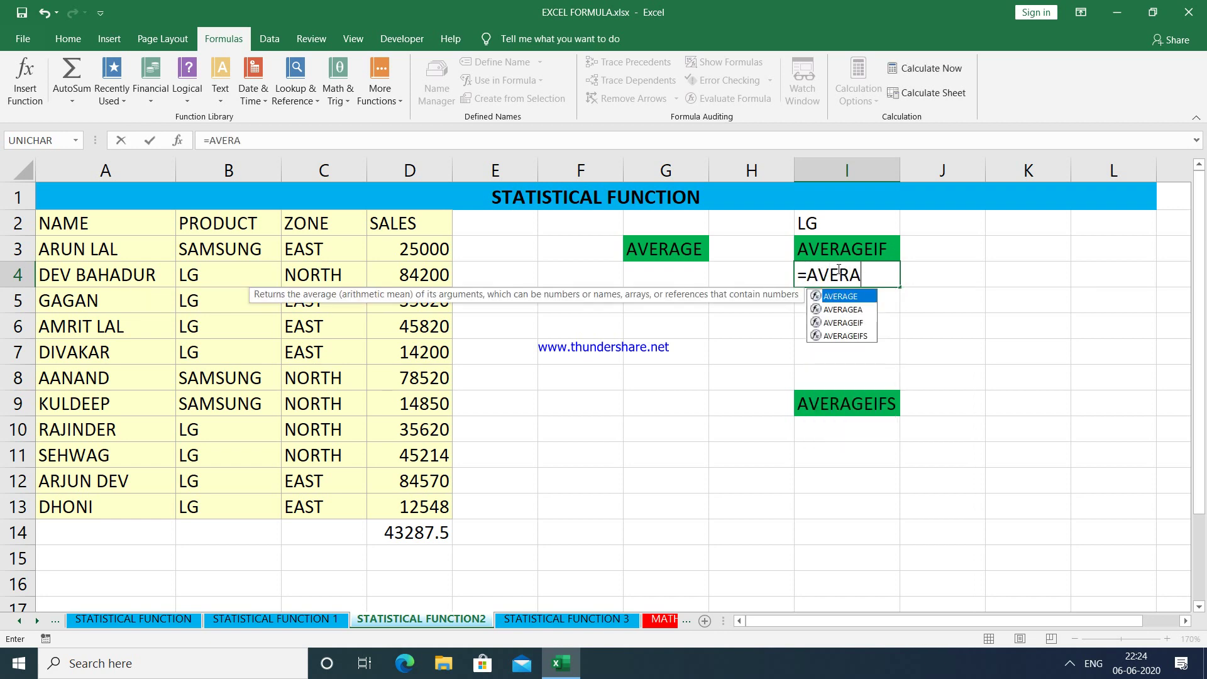
pyautogui.press('Down')
pyautogui.press('Down')
pyautogui.press('Down')
pyautogui.press('Up')
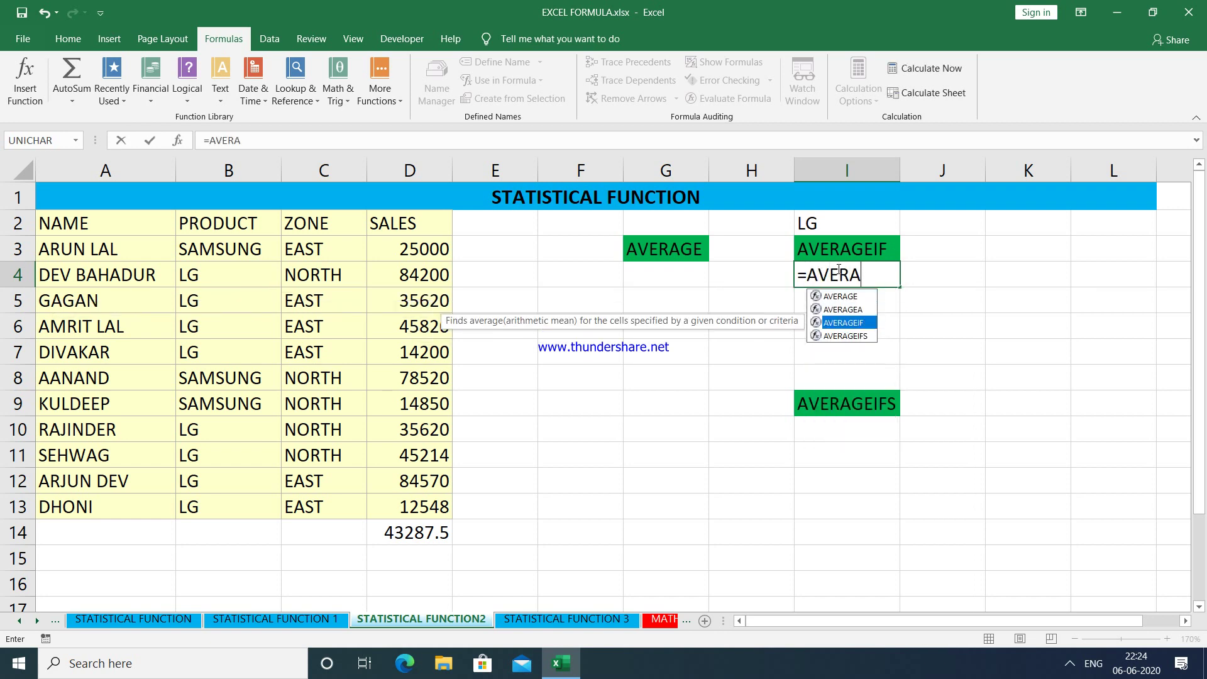
pyautogui.press('Tab')
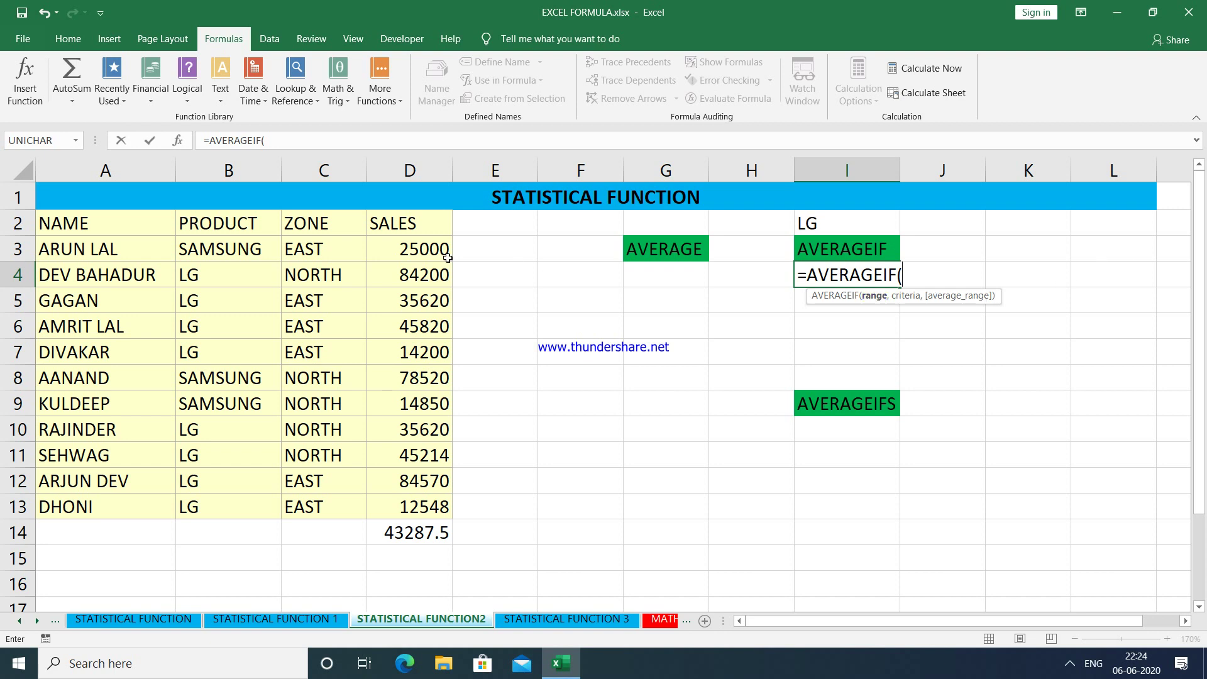
pyautogui.moveTo(421, 252); pyautogui.dragTo(409, 505)
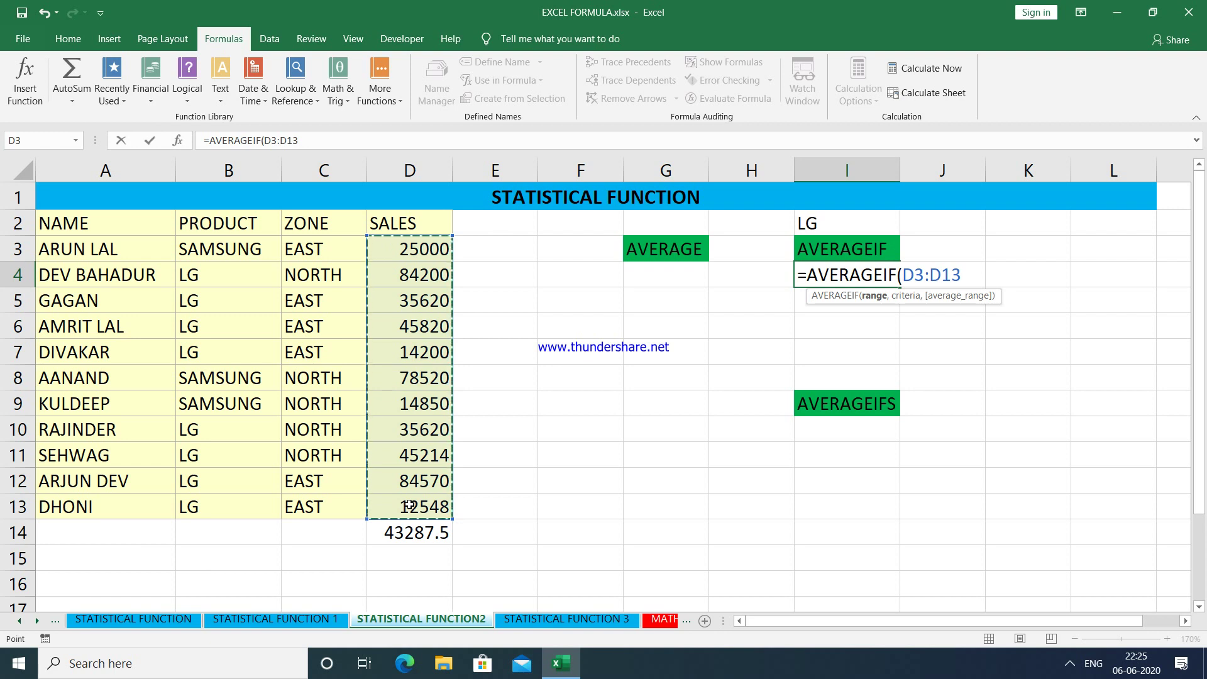
pyautogui.write(',')
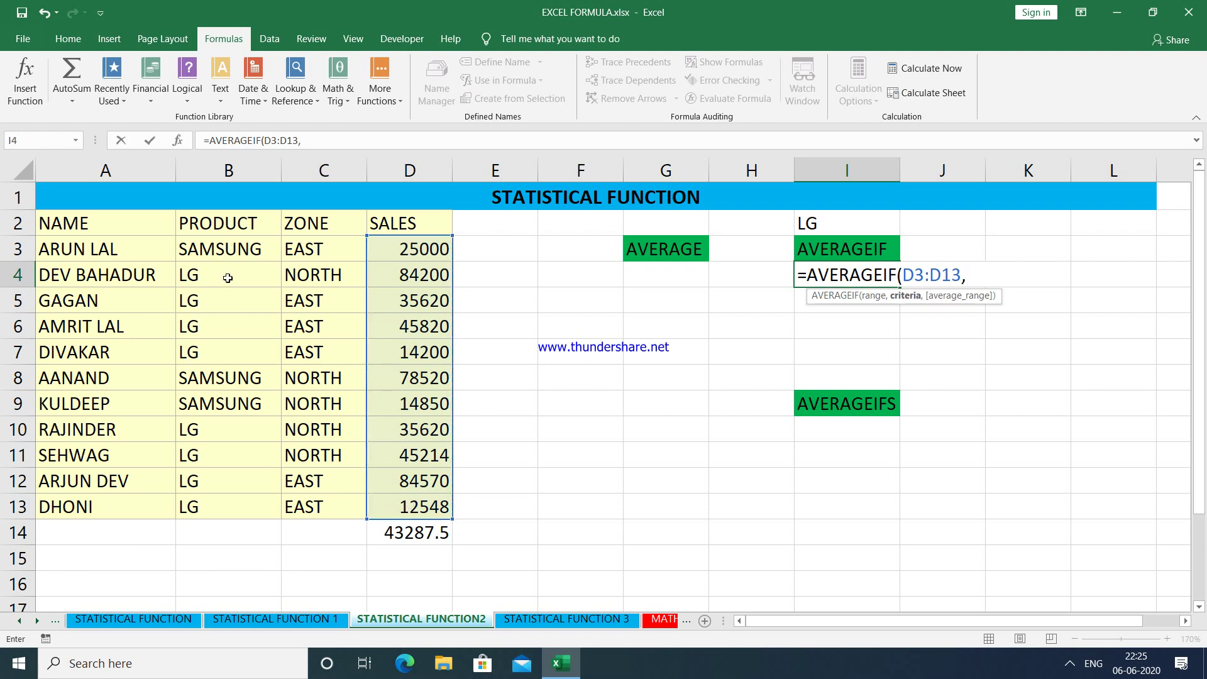
# Complete it as =AVERAGEIF(D3:D13,I2,B3:B13), which returns #DIV/0!
pyautogui.moveTo(226, 250); pyautogui.dragTo(221, 499)
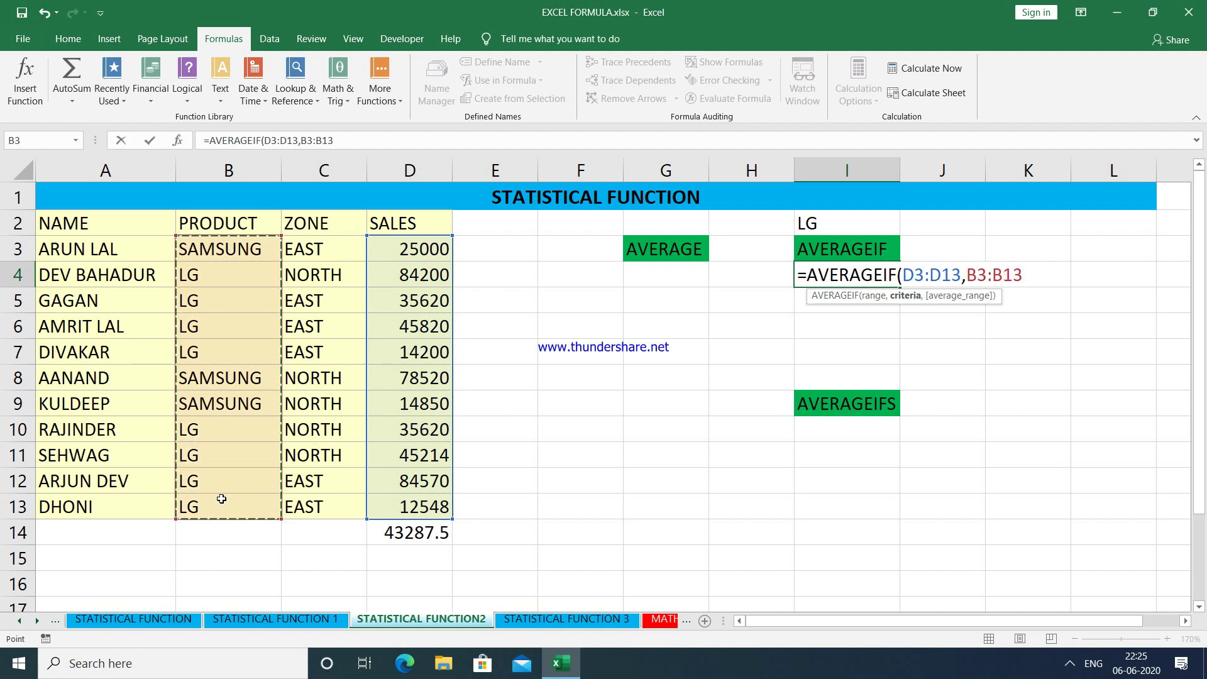
pyautogui.write(',')
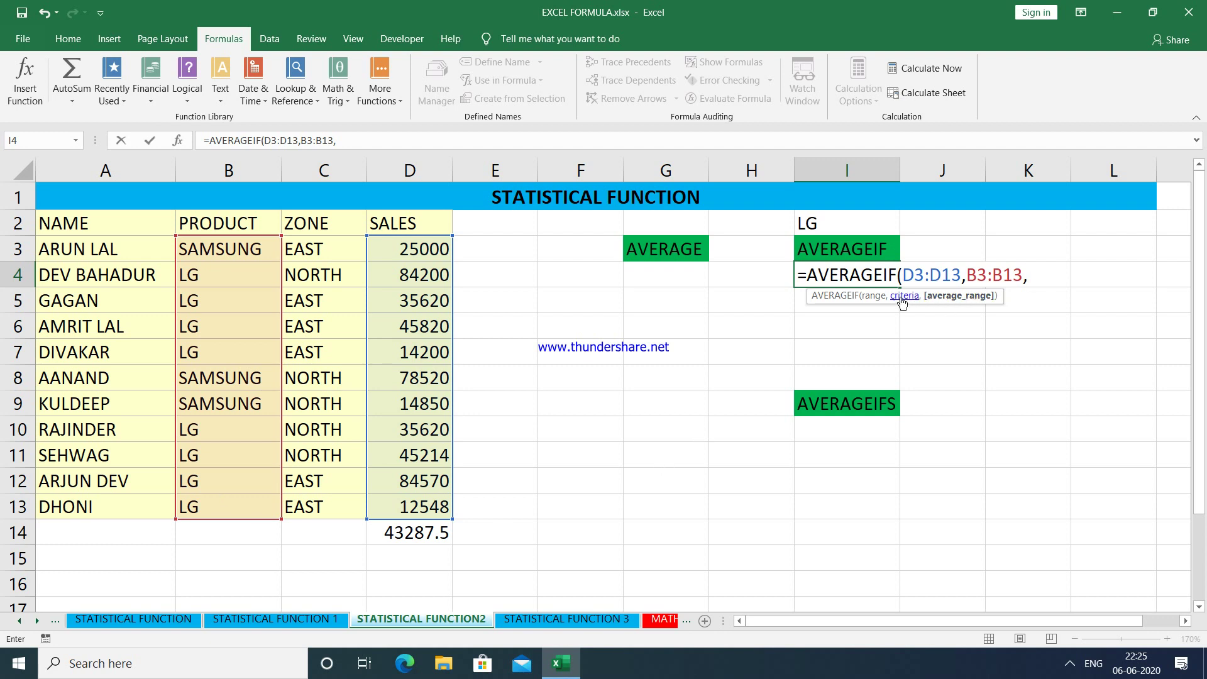
pyautogui.press('BackSpace')
pyautogui.press('BackSpace')
pyautogui.press('BackSpace')
pyautogui.press('BackSpace')
pyautogui.press('BackSpace')
pyautogui.press('BackSpace')
pyautogui.press('BackSpace')
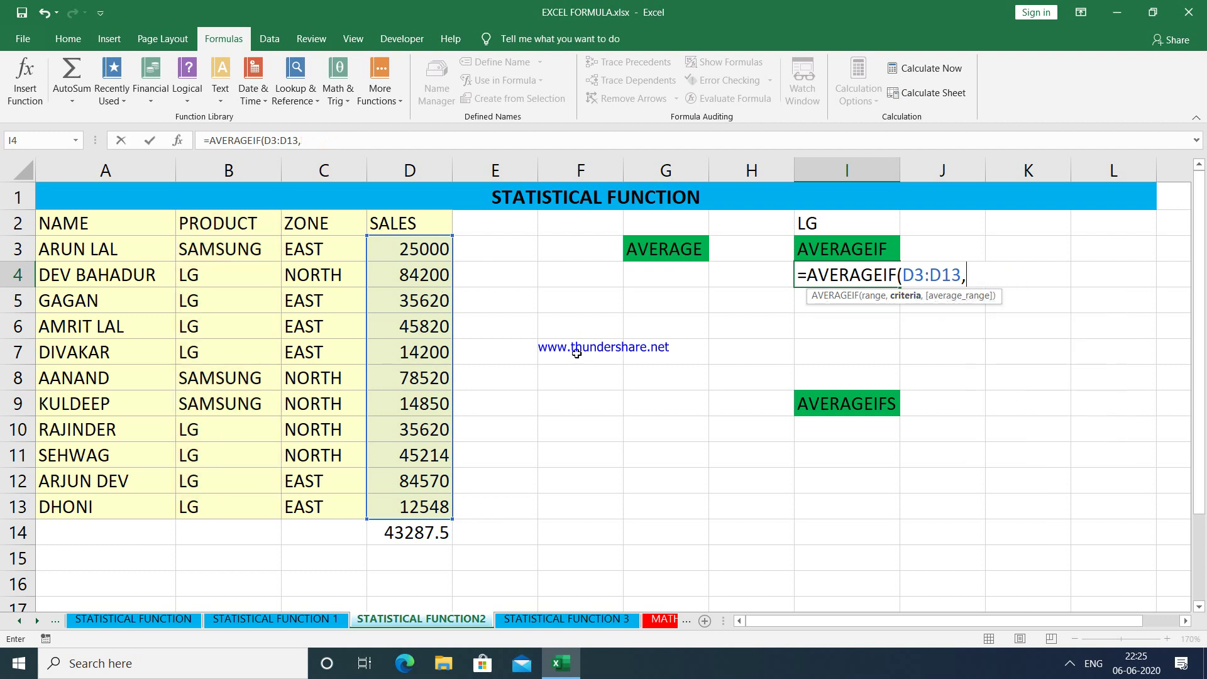
pyautogui.click(842, 224)
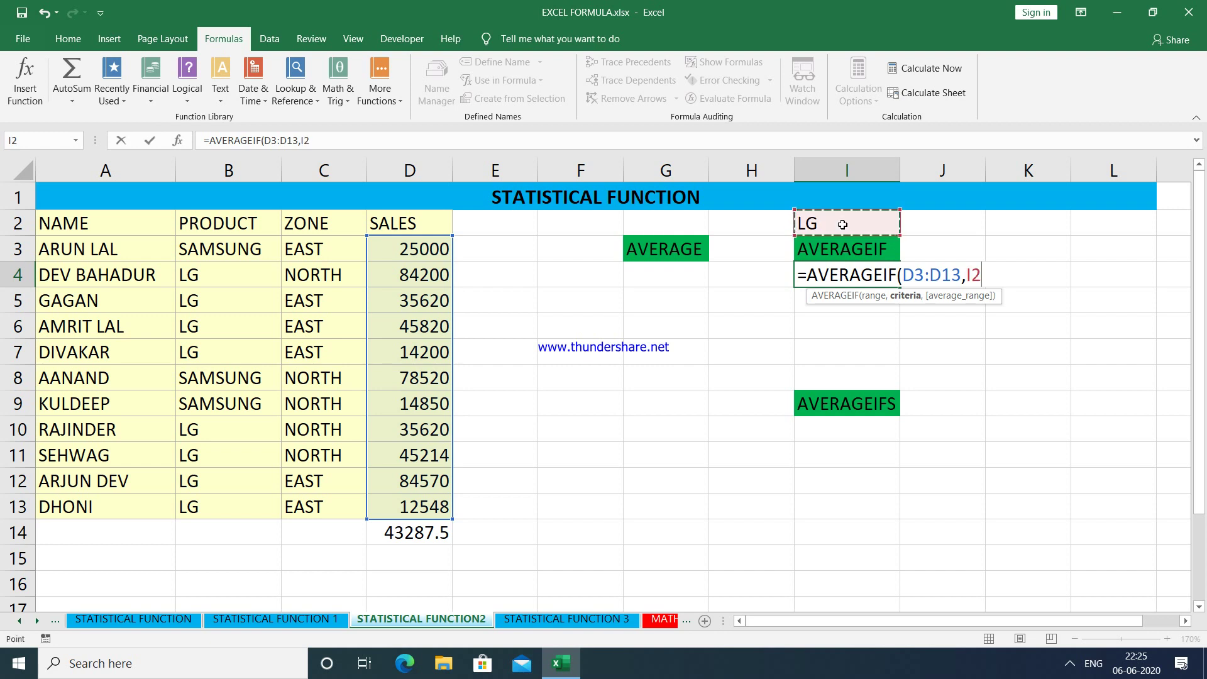
pyautogui.write(',')
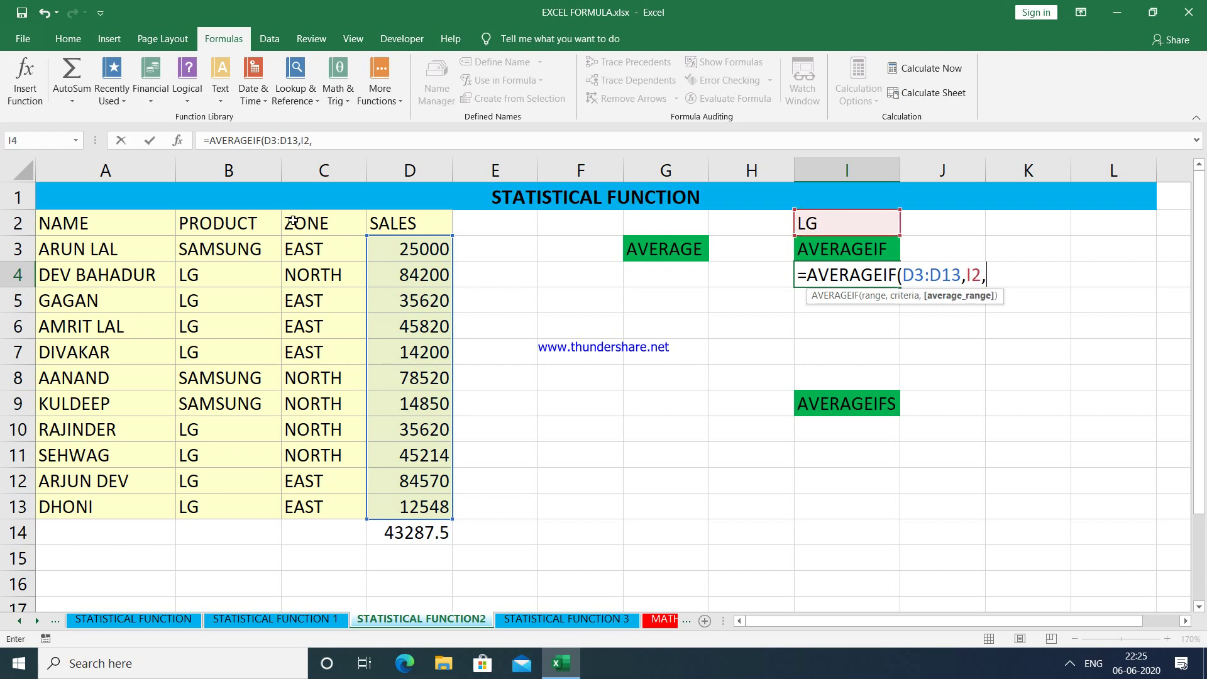
pyautogui.moveTo(267, 245); pyautogui.dragTo(236, 507)
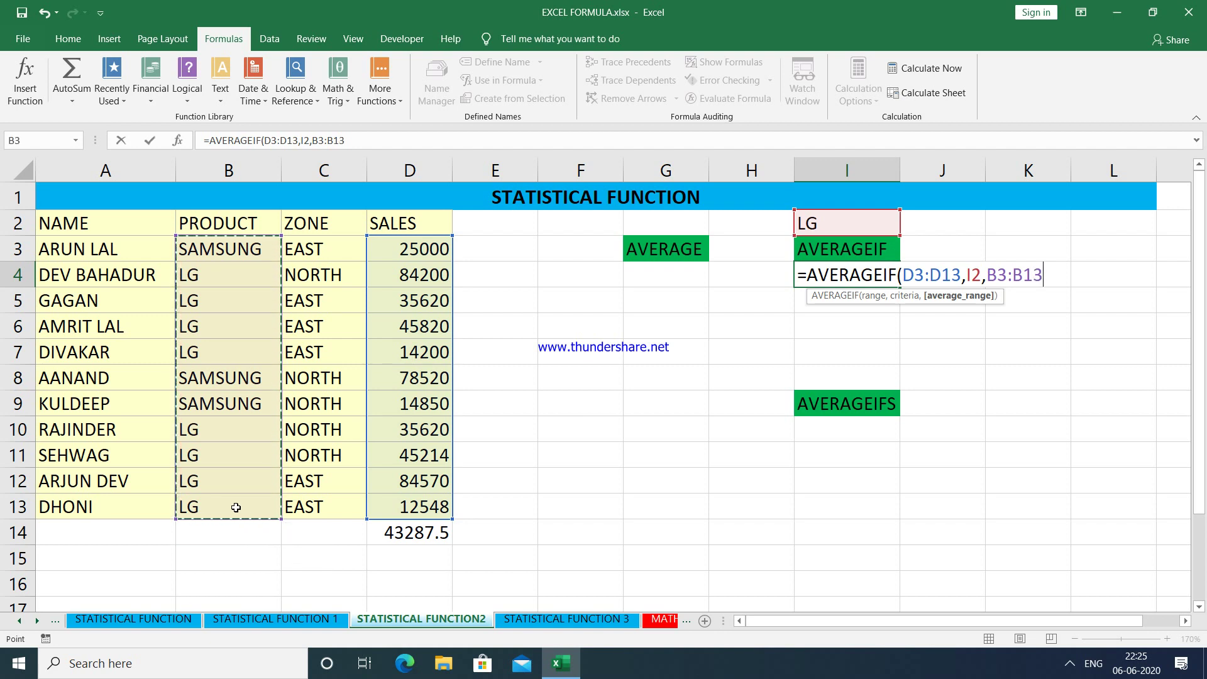
pyautogui.write(')')
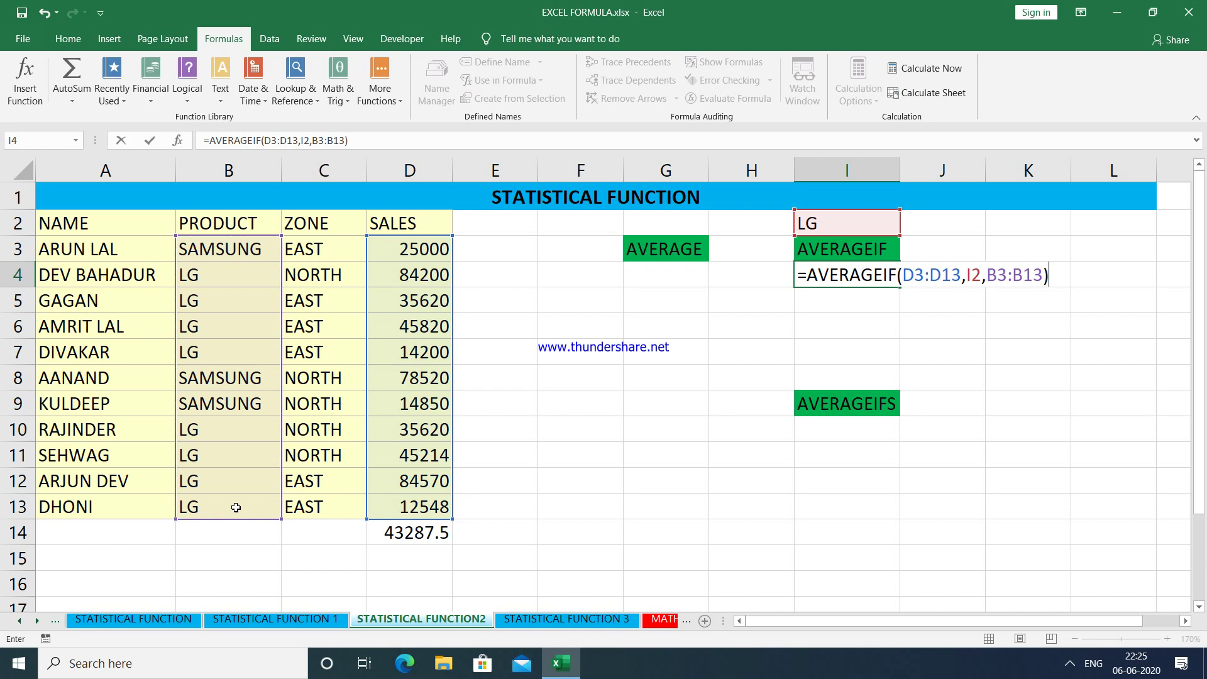
pyautogui.press('Return')
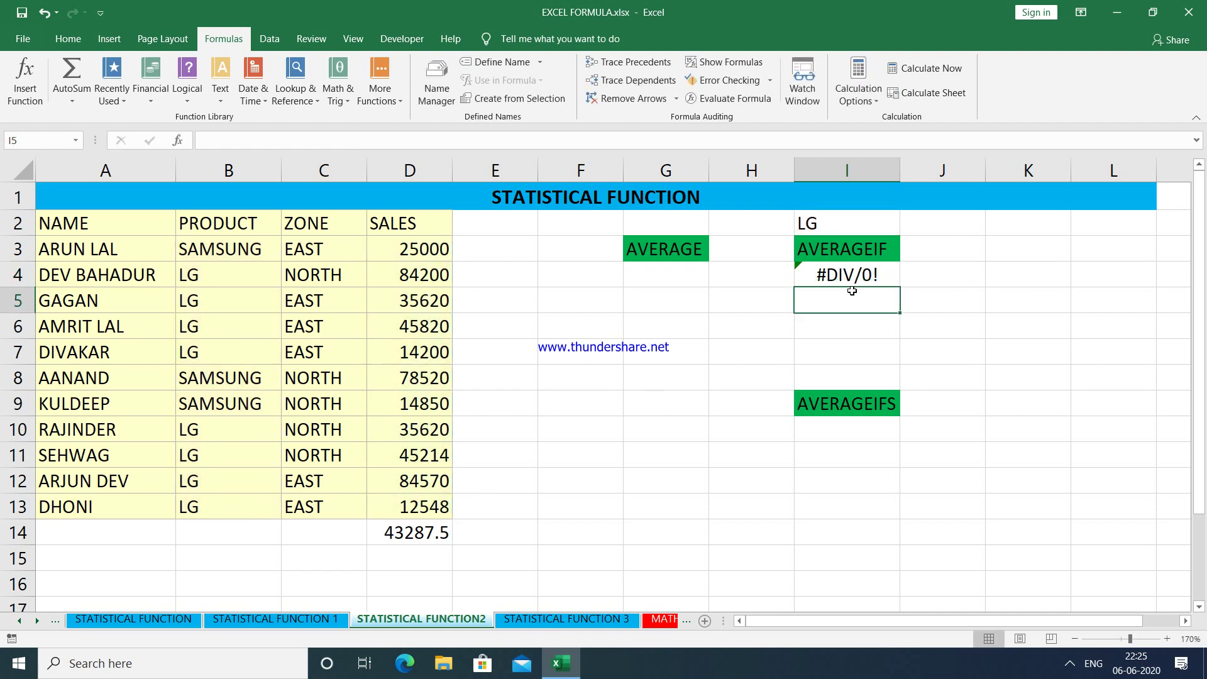
# Redo I4 as =AVERAGEIF(B3:B13,I2,D3:D13) so LG's average sales show 44724
pyautogui.click(850, 280)
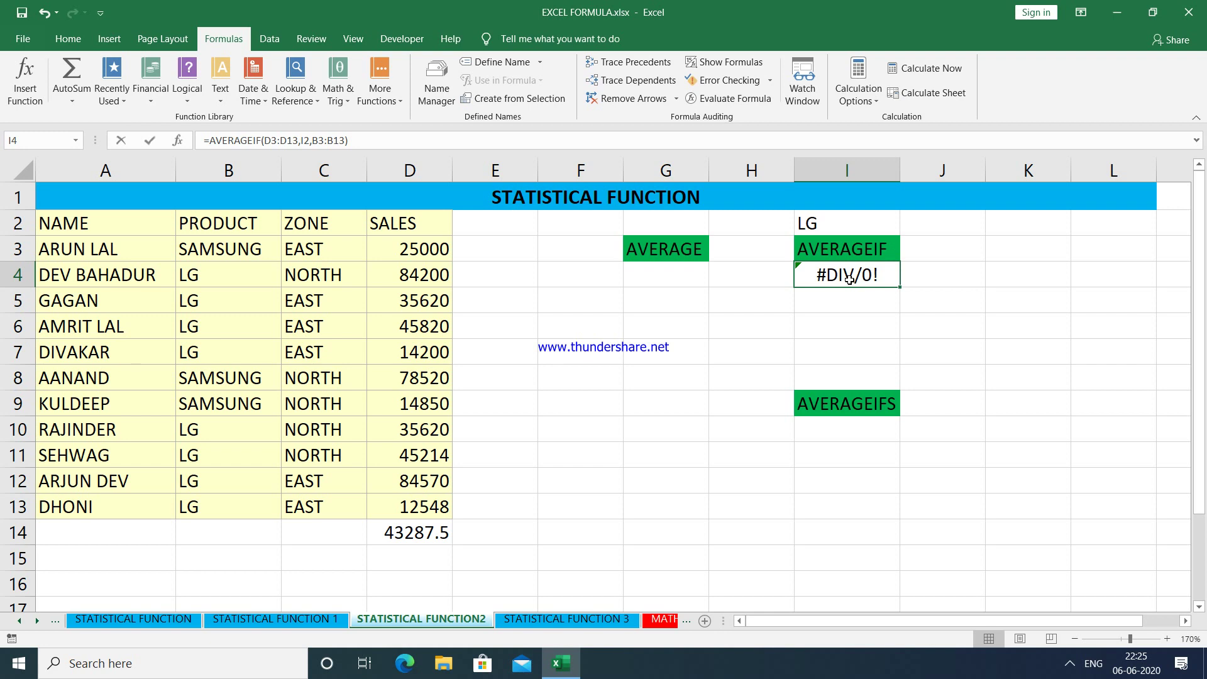
pyautogui.write('=AVE')
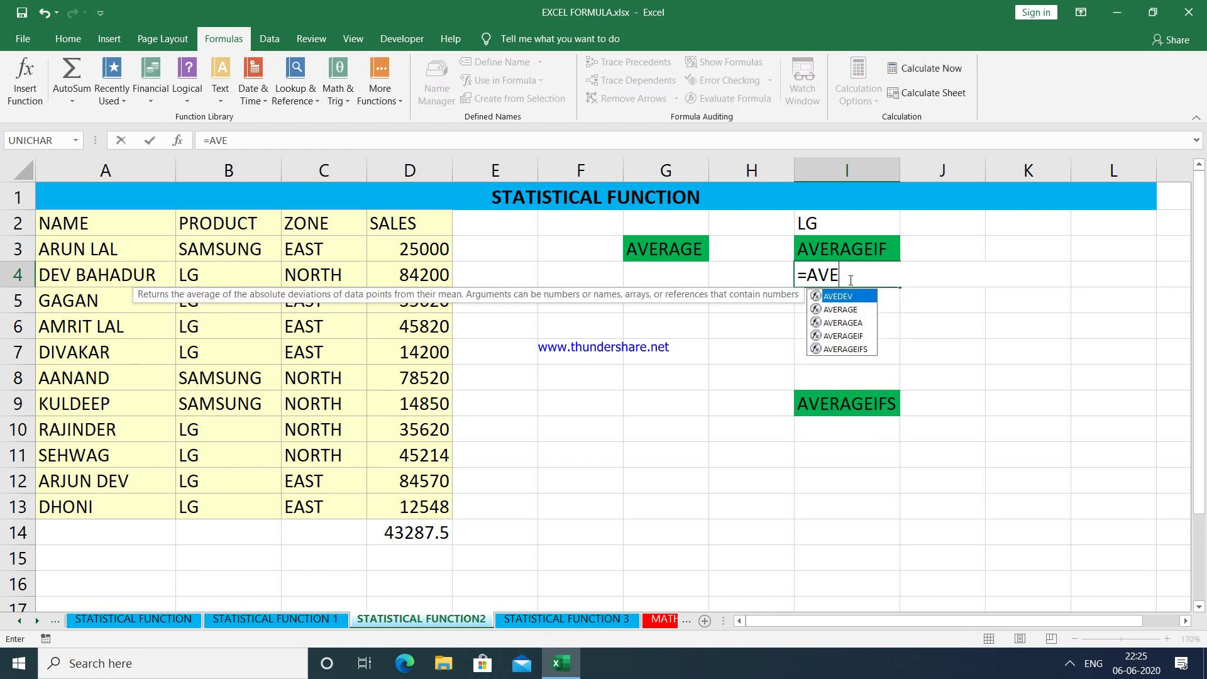
pyautogui.press('Down')
pyautogui.press('Down')
pyautogui.press('Down')
pyautogui.press('Tab')
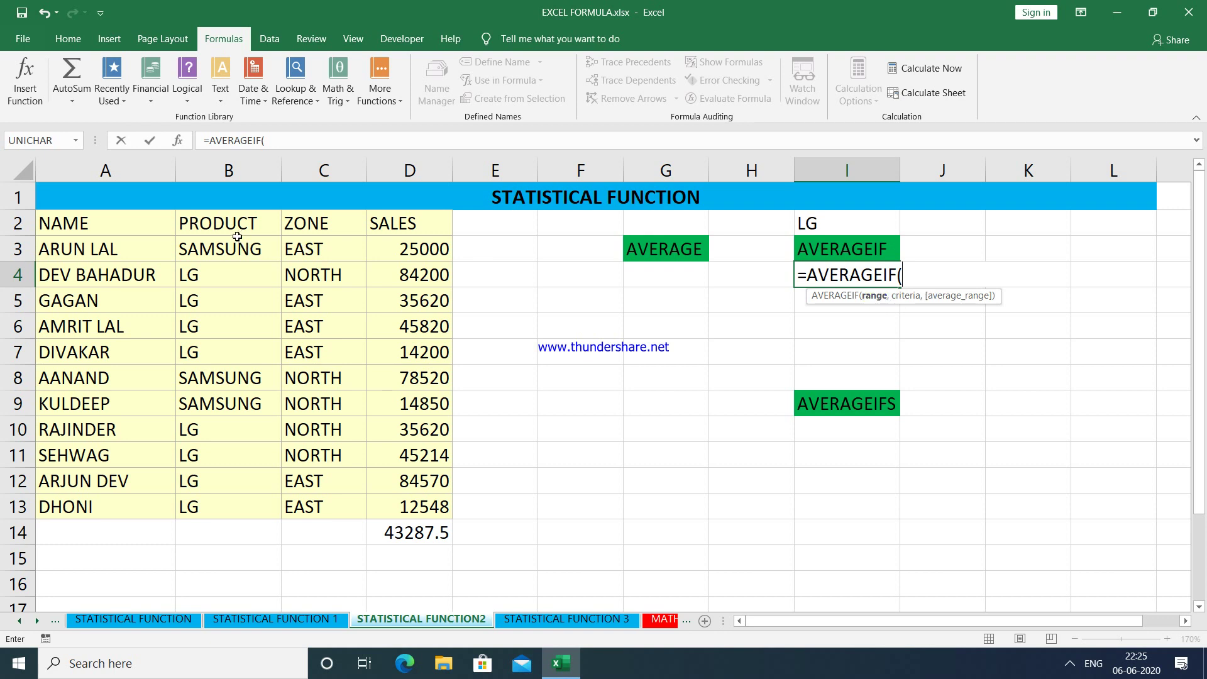
pyautogui.moveTo(238, 237); pyautogui.dragTo(223, 495)
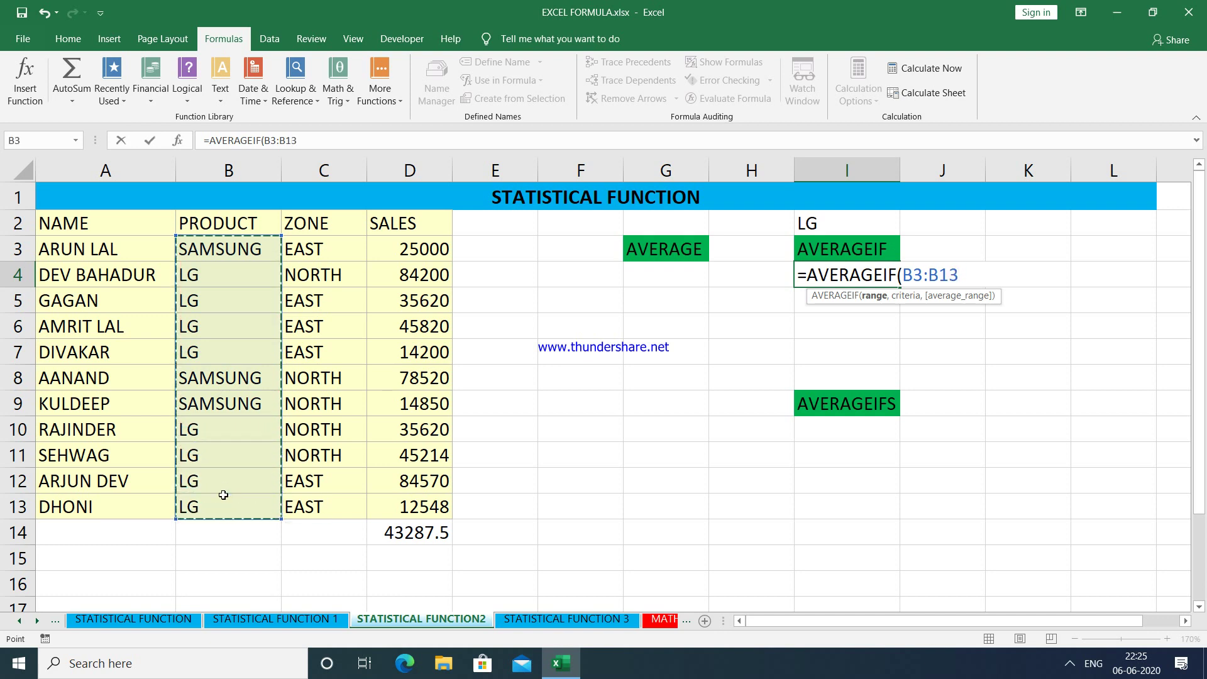
pyautogui.write(',')
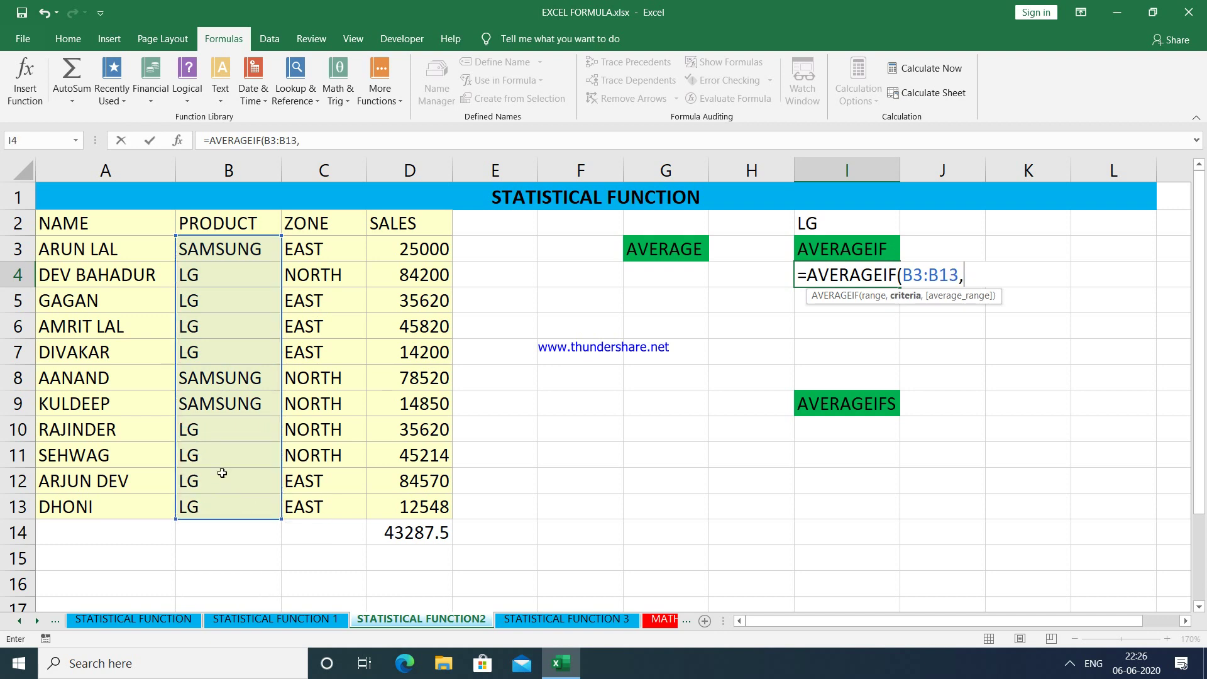
pyautogui.click(846, 218)
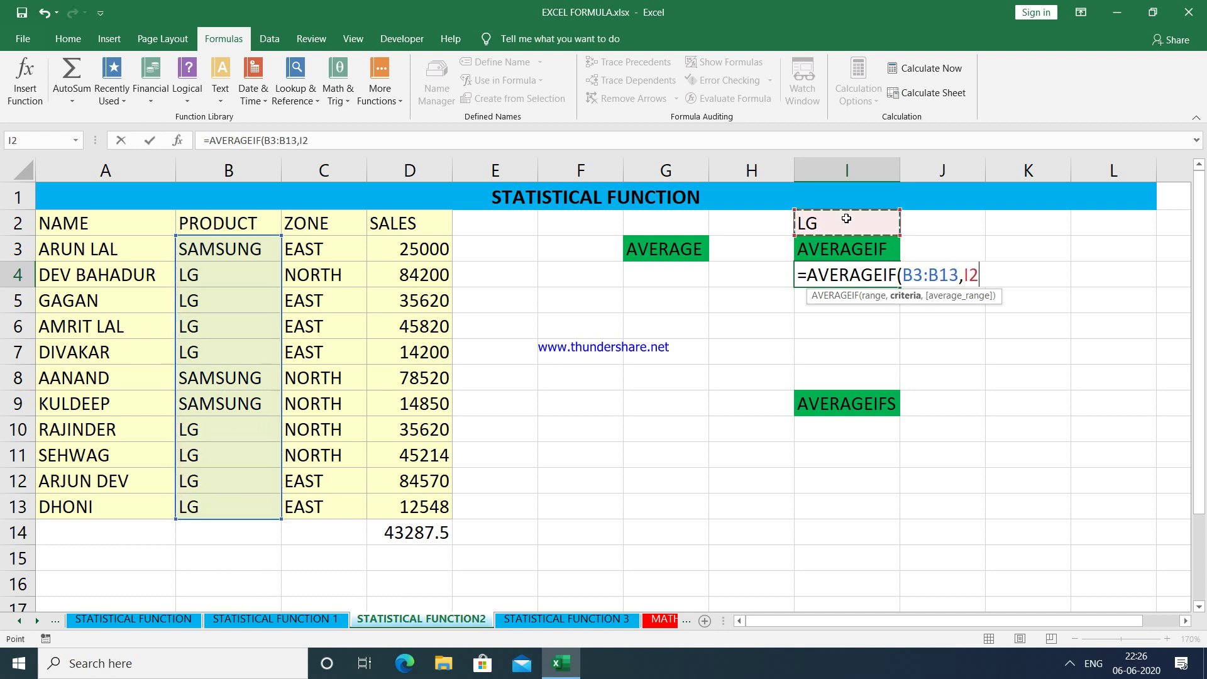
pyautogui.write(',')
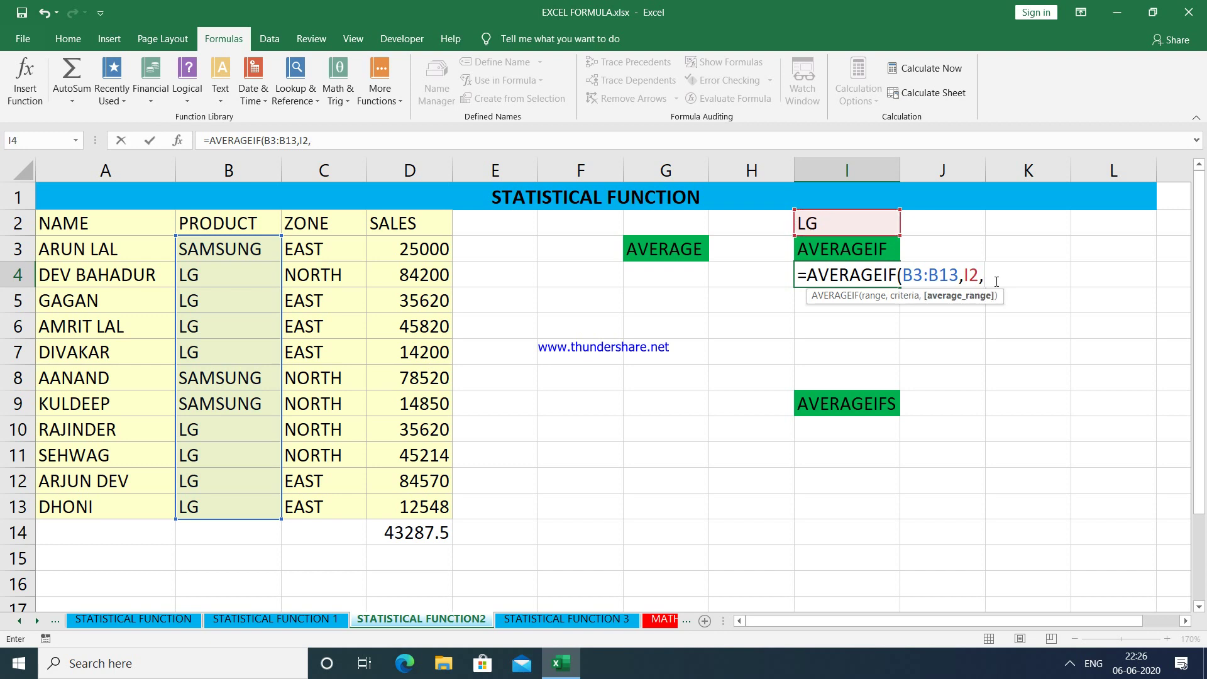
pyautogui.moveTo(437, 252); pyautogui.dragTo(426, 508)
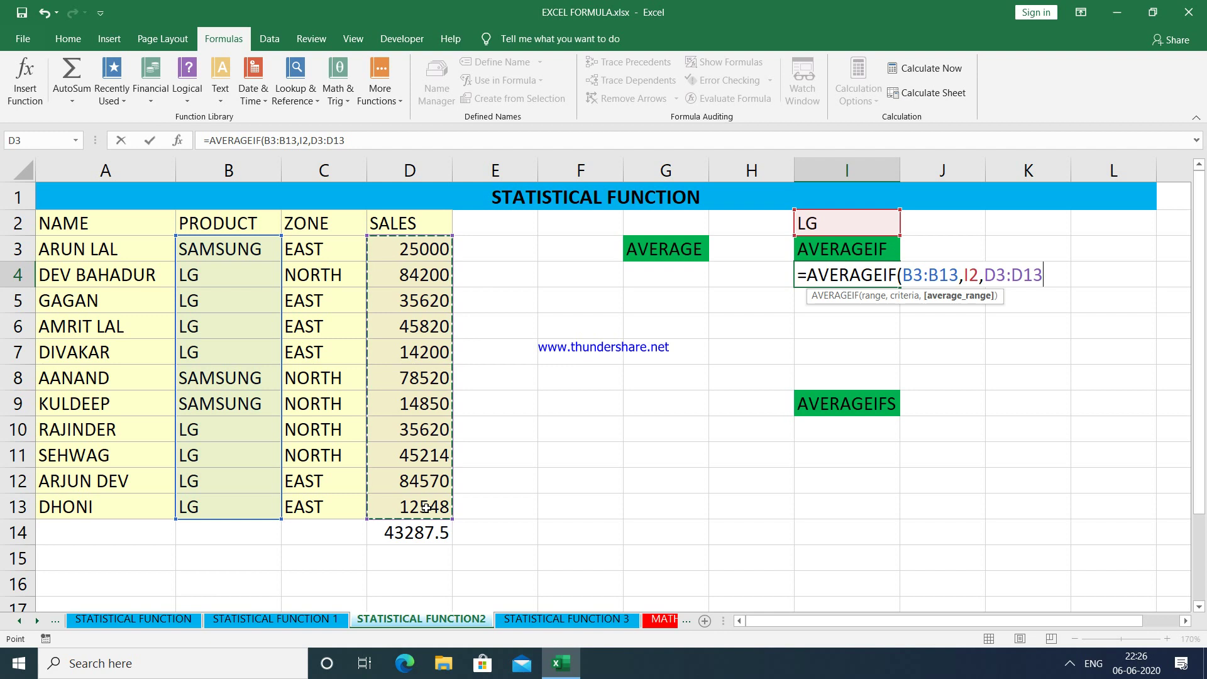
pyautogui.write(')')
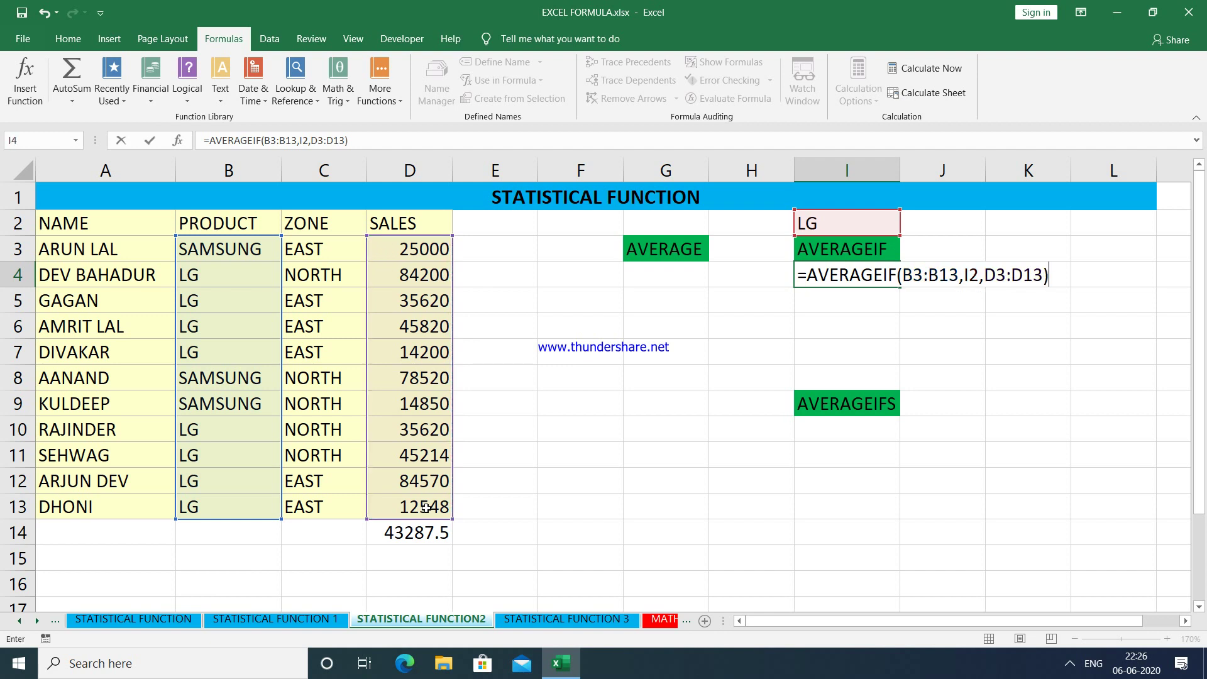
pyautogui.press('Return')
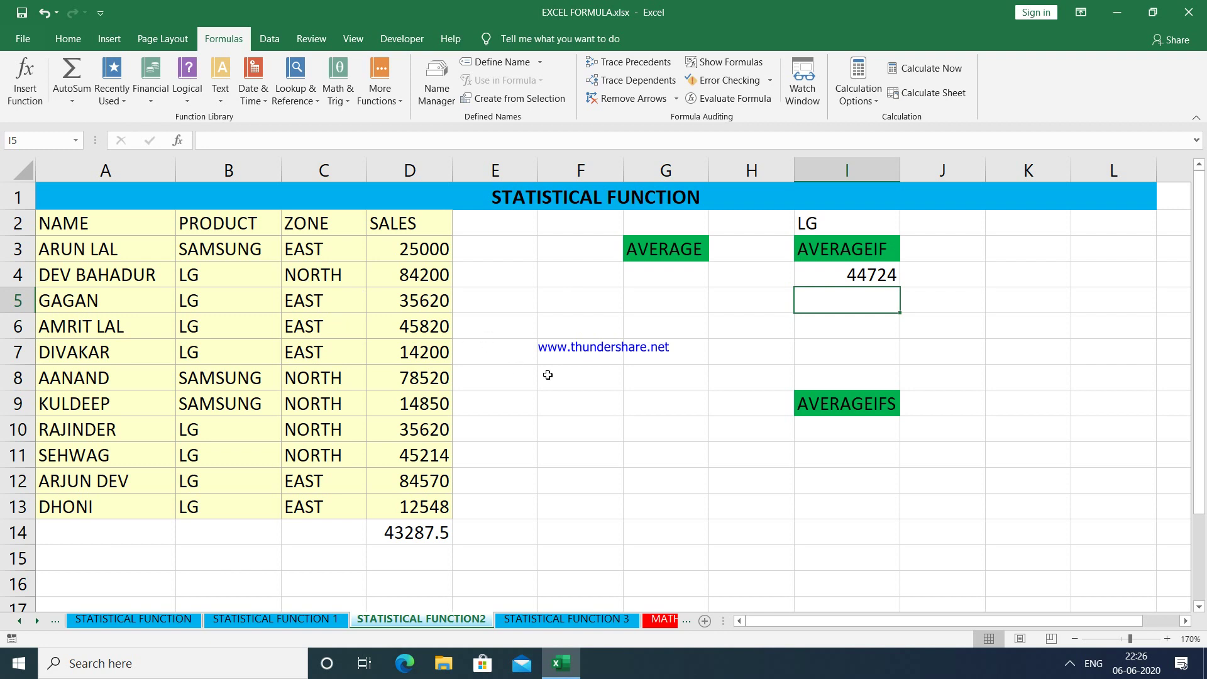
# Enter the criteria LG in H9 and EAST in H10
pyautogui.click(816, 436)
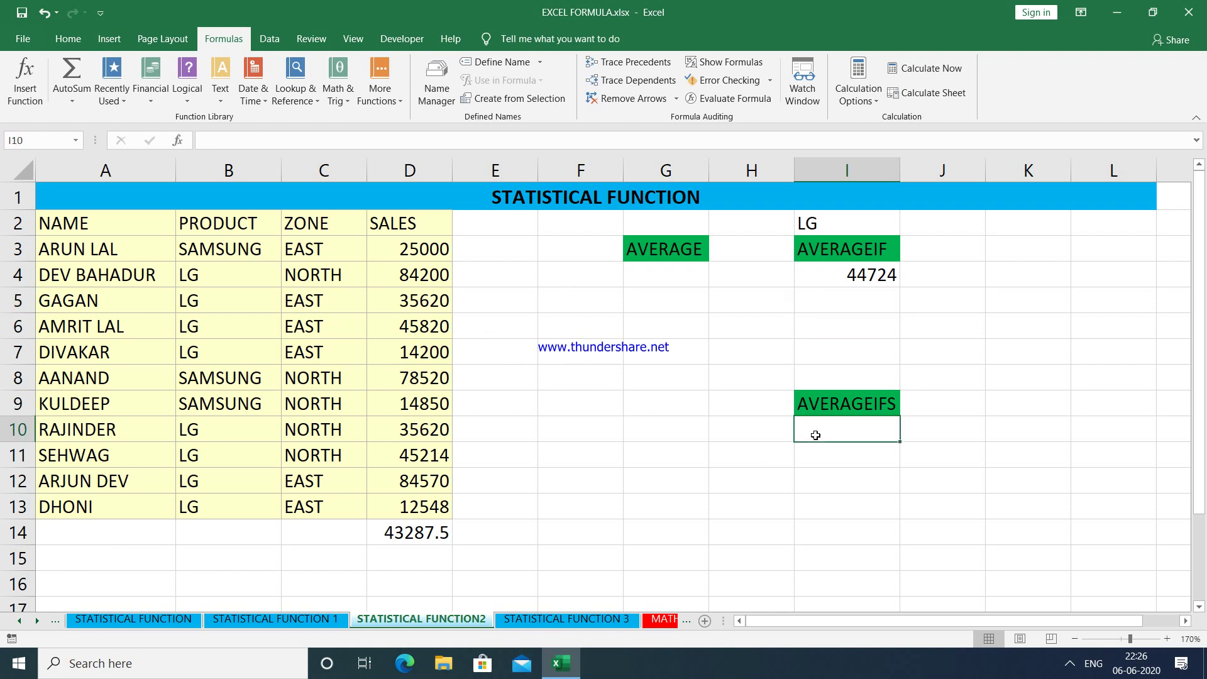
pyautogui.click(748, 404)
pyautogui.write('LG')
pyautogui.press('Return')
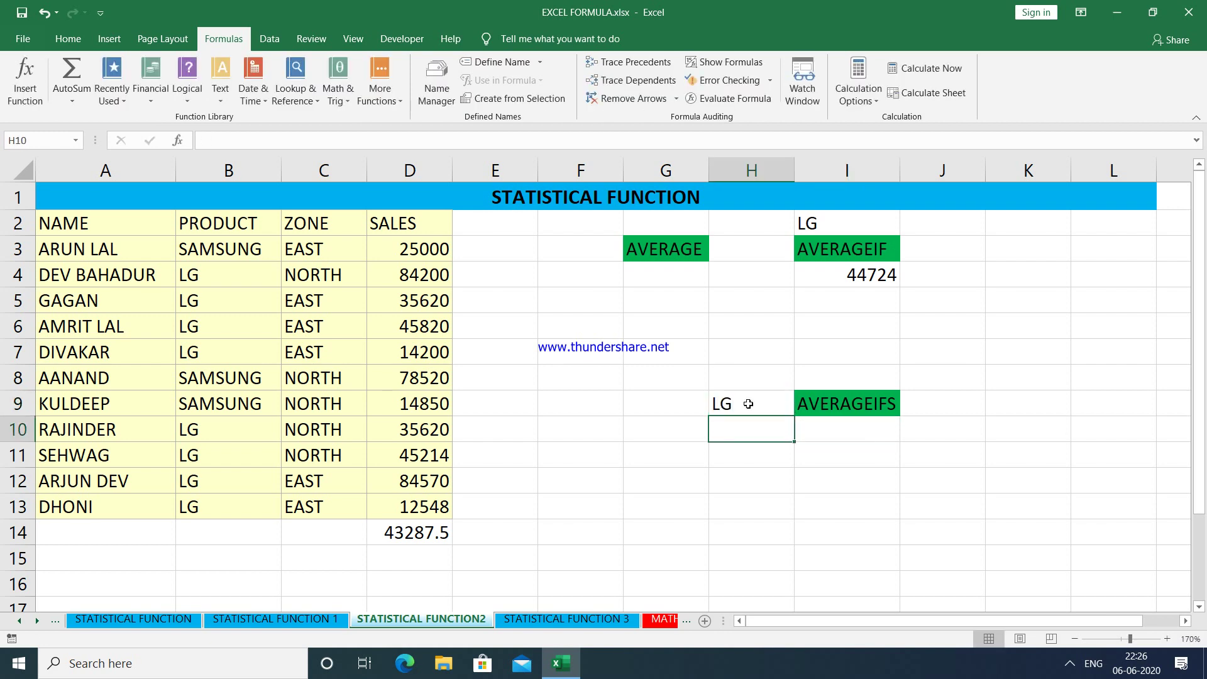
pyautogui.write('EAST')
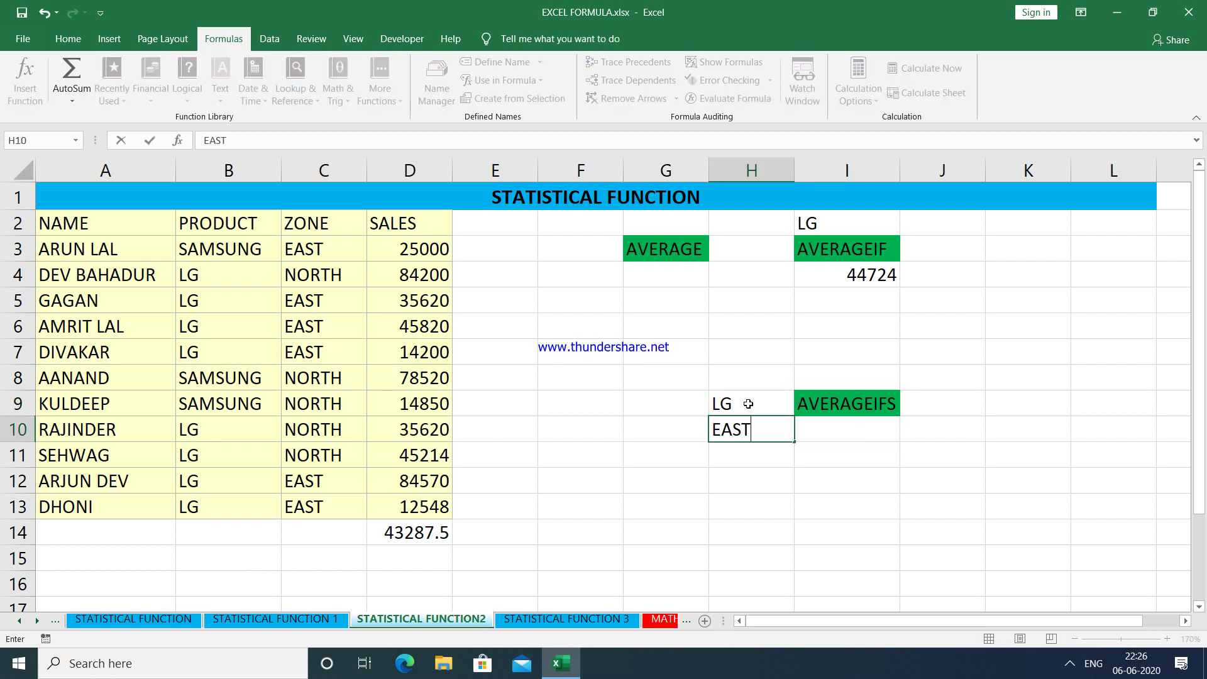
pyautogui.press('Return')
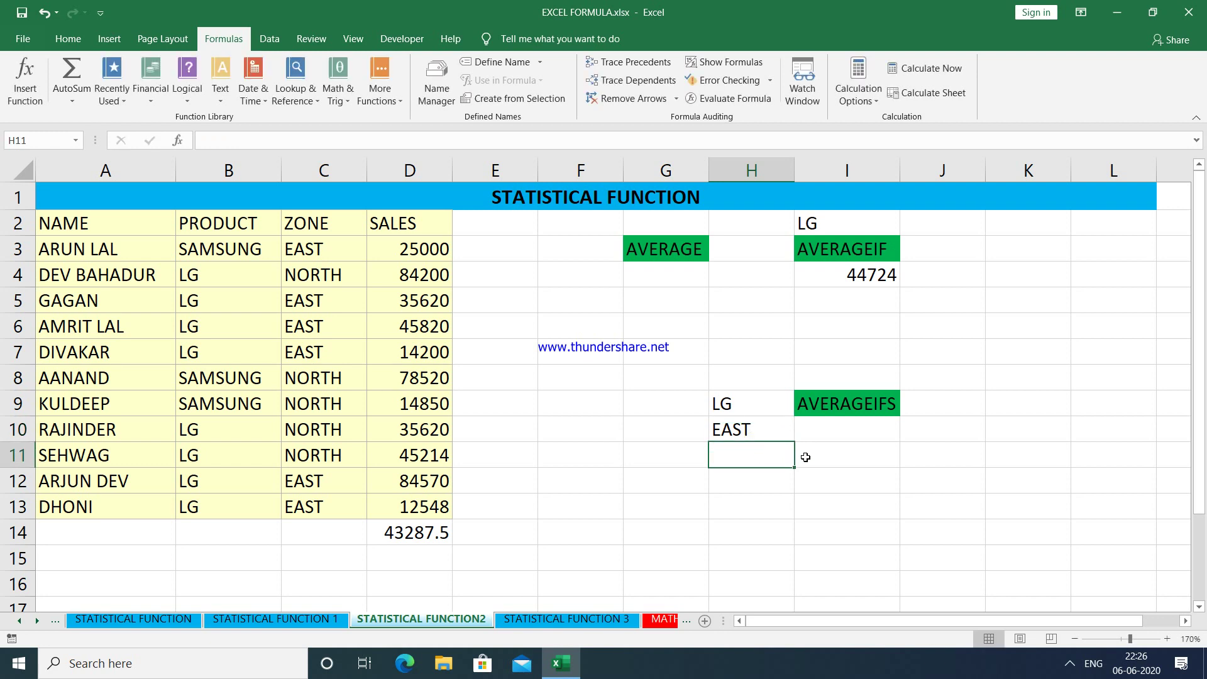
# Start an AVERAGEIFS formula in I10 with sales D3:D13 as the average range
pyautogui.click(822, 429)
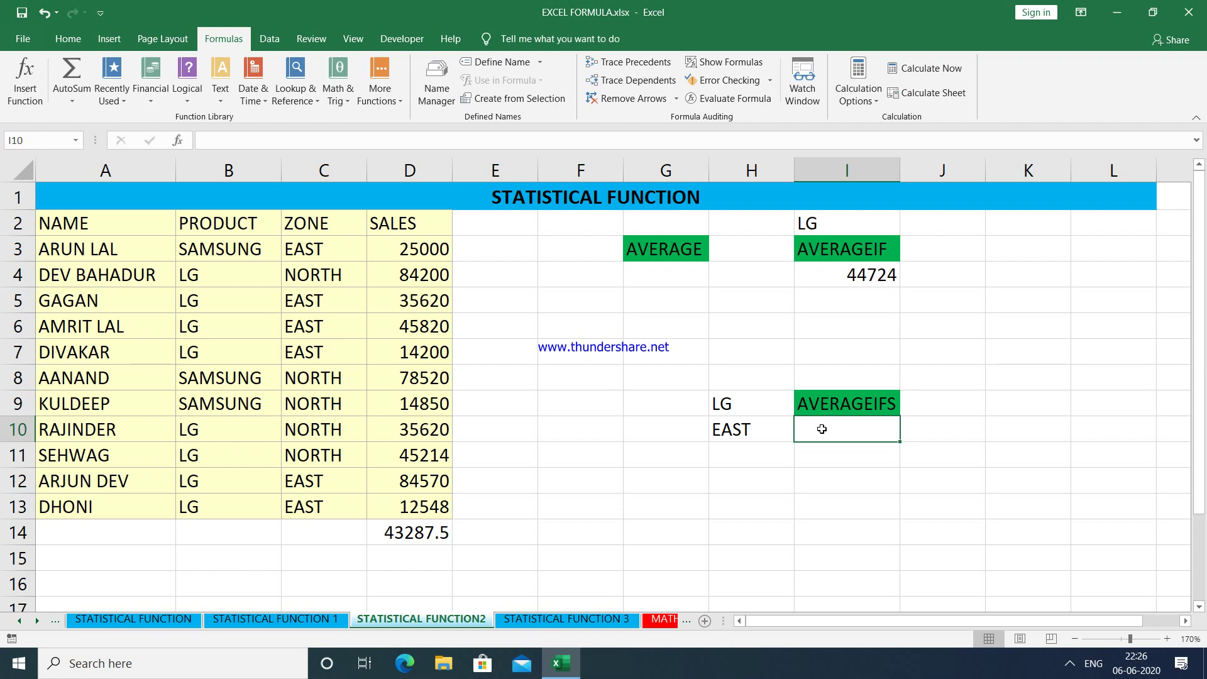
pyautogui.write('=')
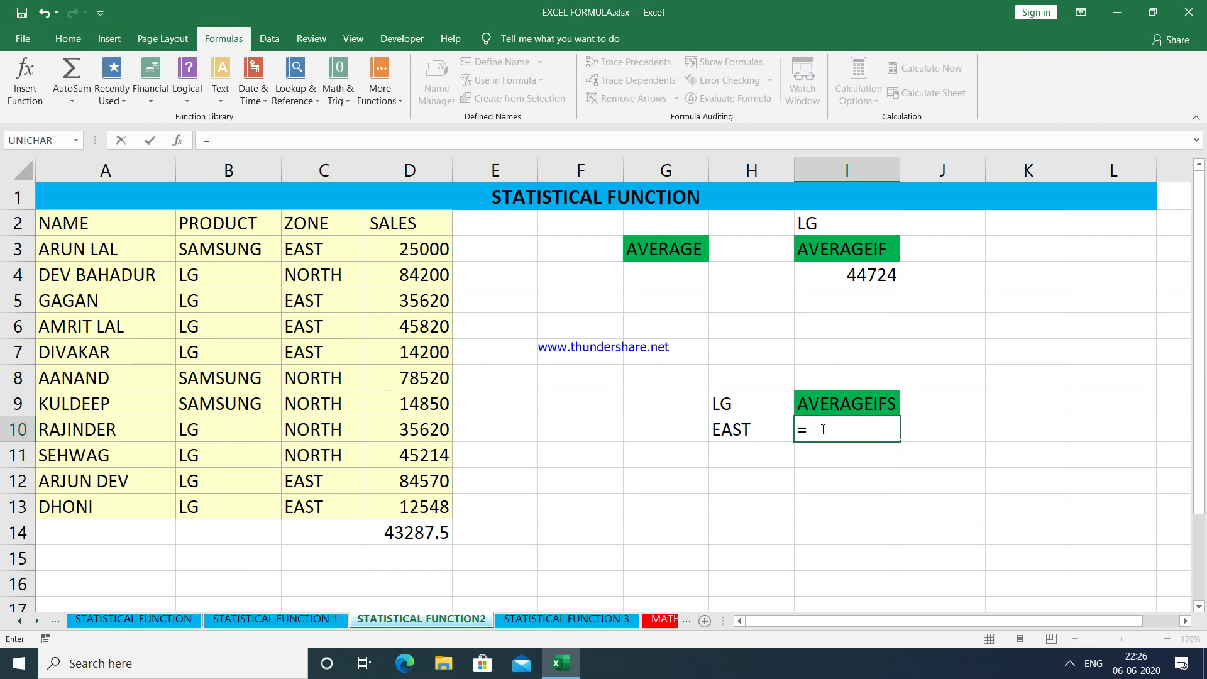
pyautogui.write('V')
pyautogui.press('BackSpace')
pyautogui.write('AVER')
pyautogui.press('Down')
pyautogui.press('Down')
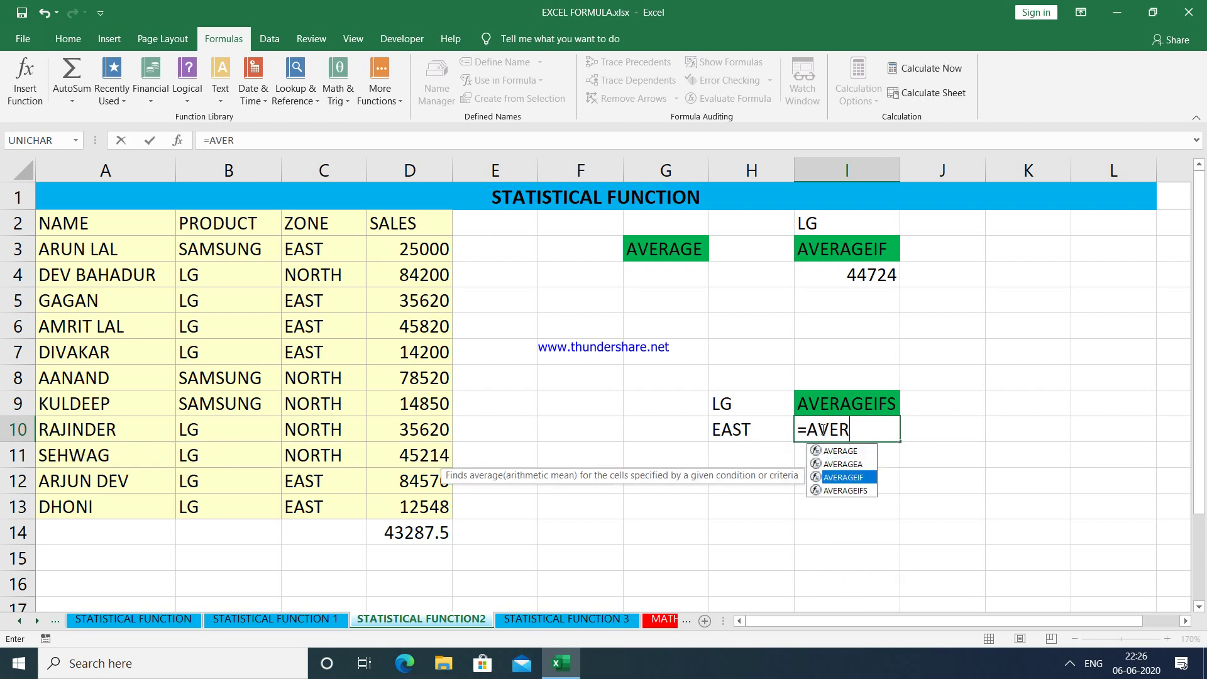
pyautogui.press('Down')
pyautogui.press('Tab')
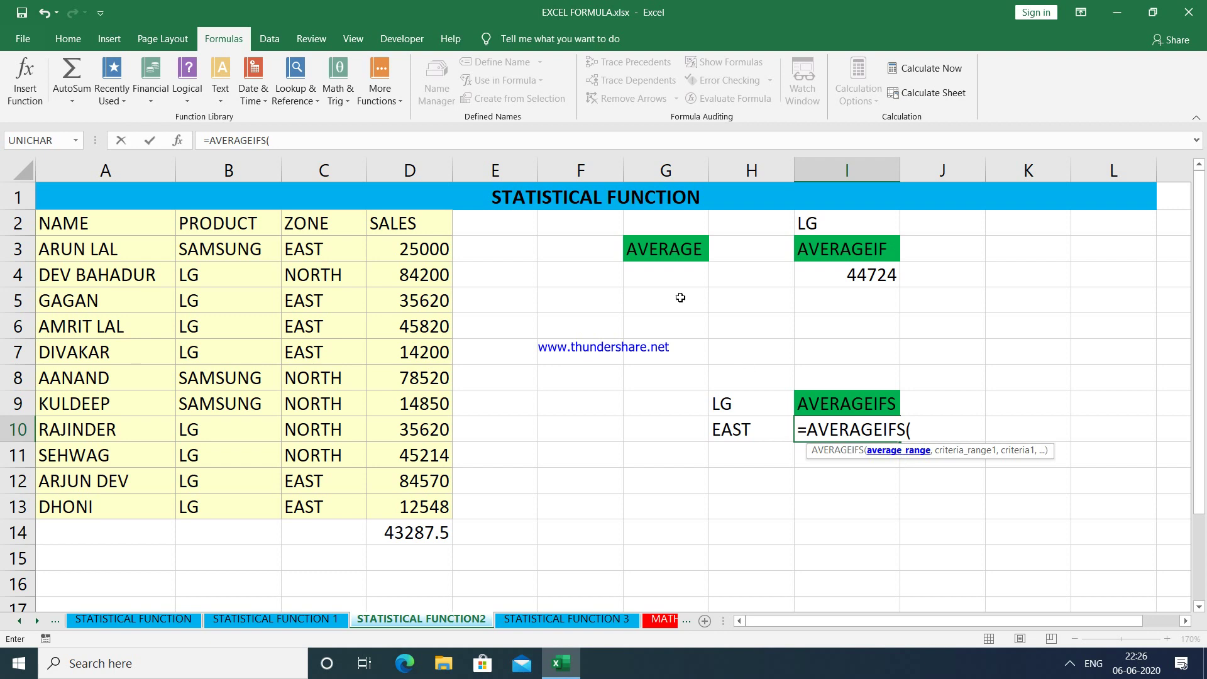
pyautogui.moveTo(424, 254); pyautogui.dragTo(423, 506)
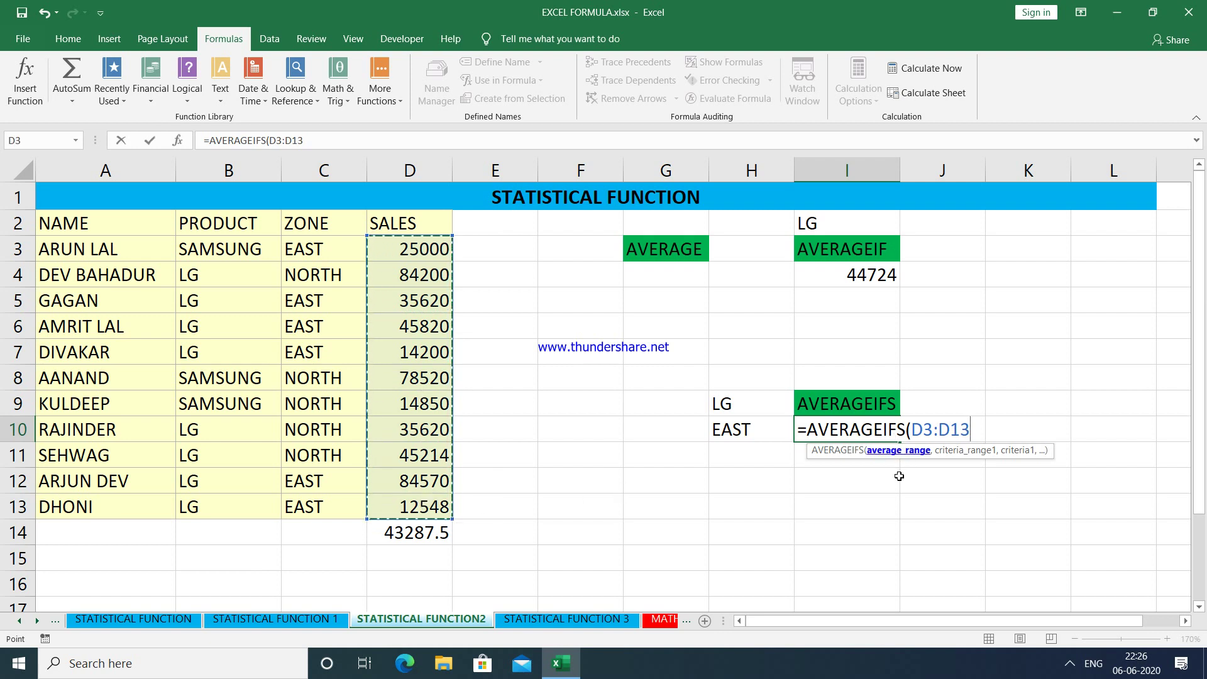
pyautogui.write(',')
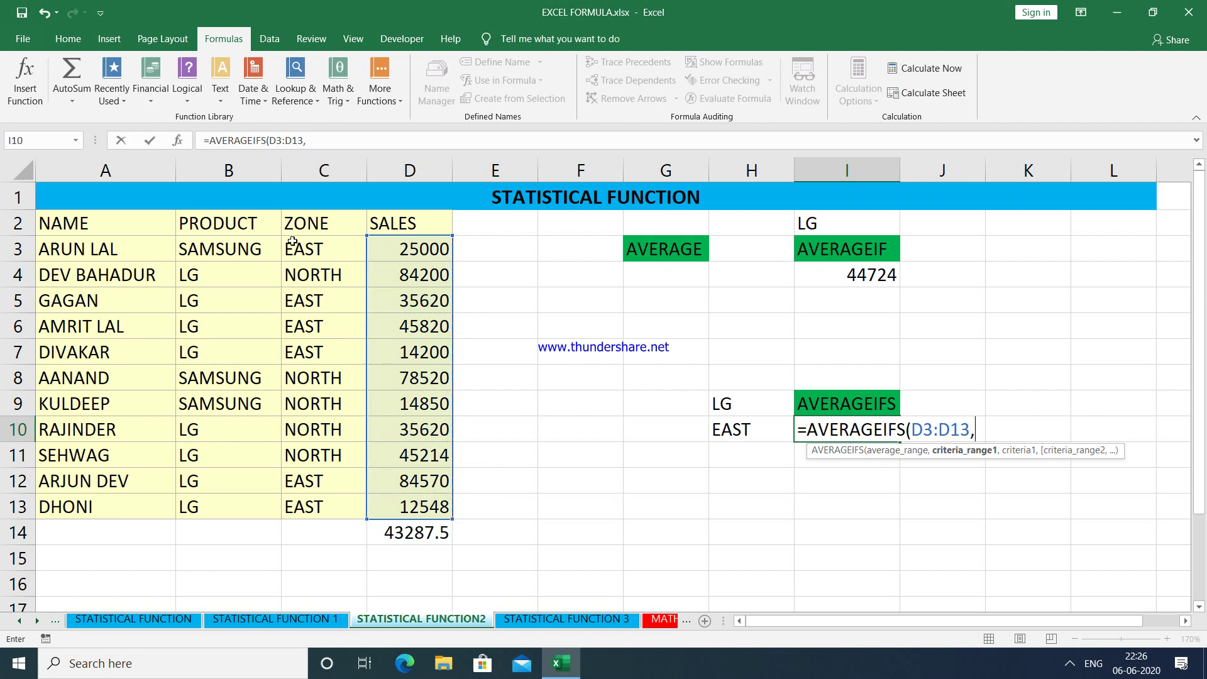
# Add criteria B3:B13=H9 and C3:C13=H10 and commit, giving 38551.6
pyautogui.moveTo(242, 243); pyautogui.dragTo(242, 503)
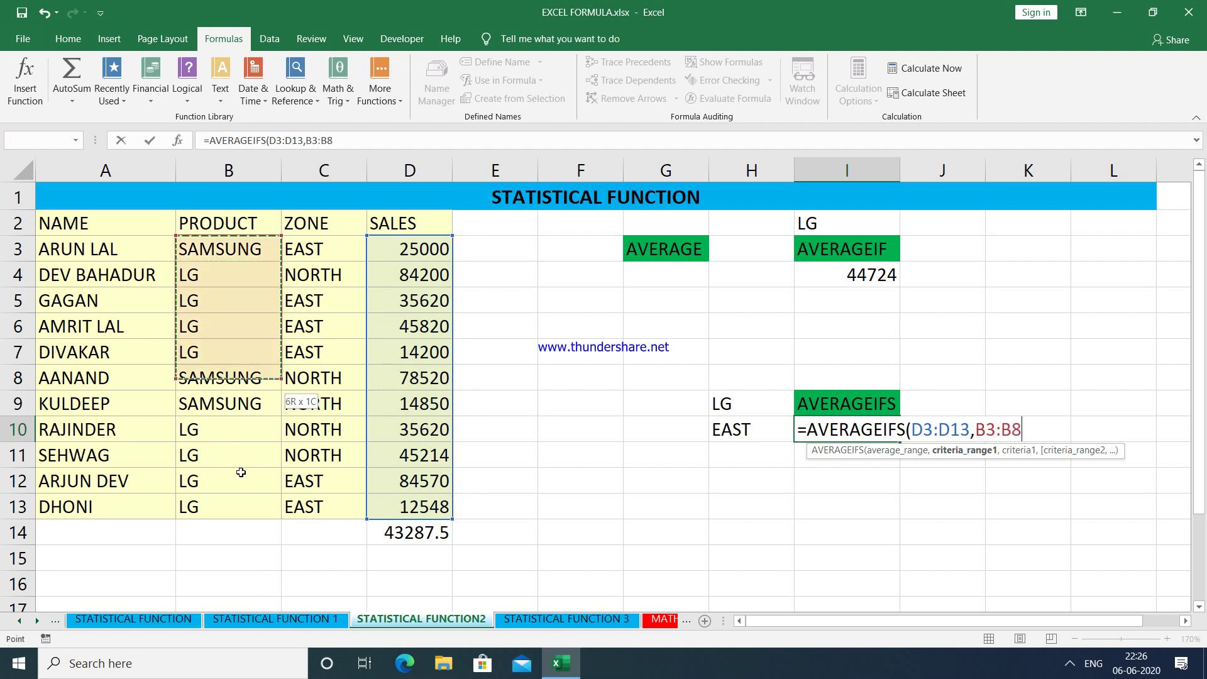
pyautogui.write(',')
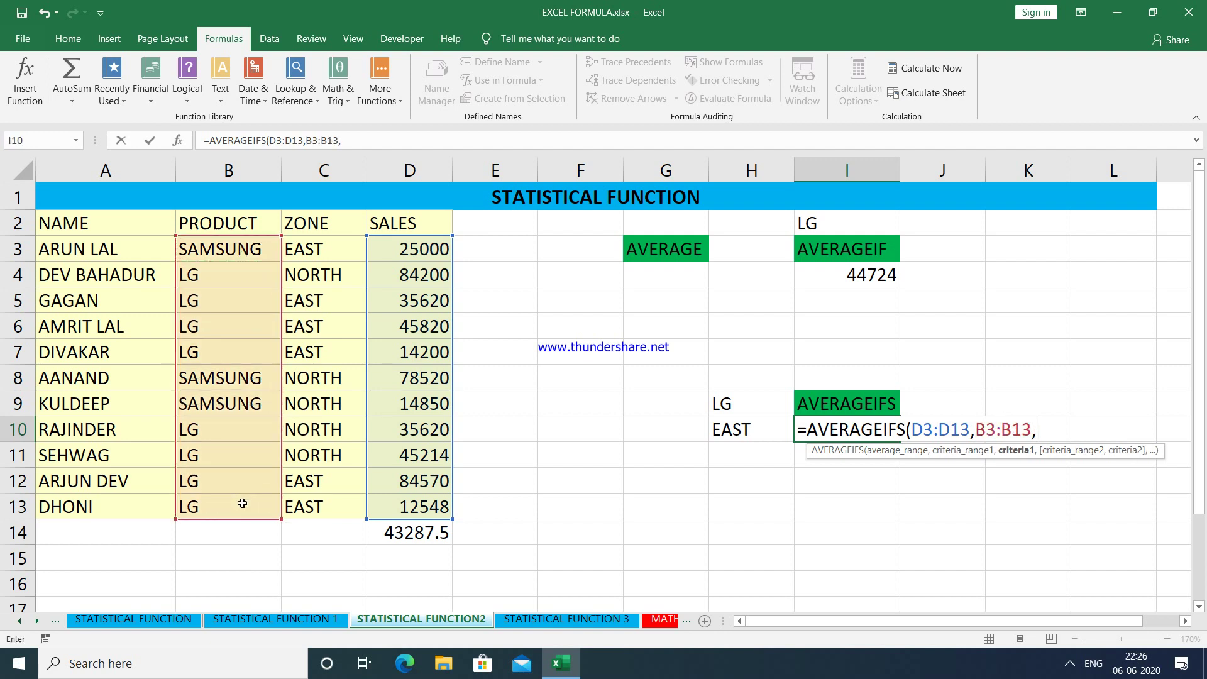
pyautogui.click(752, 408)
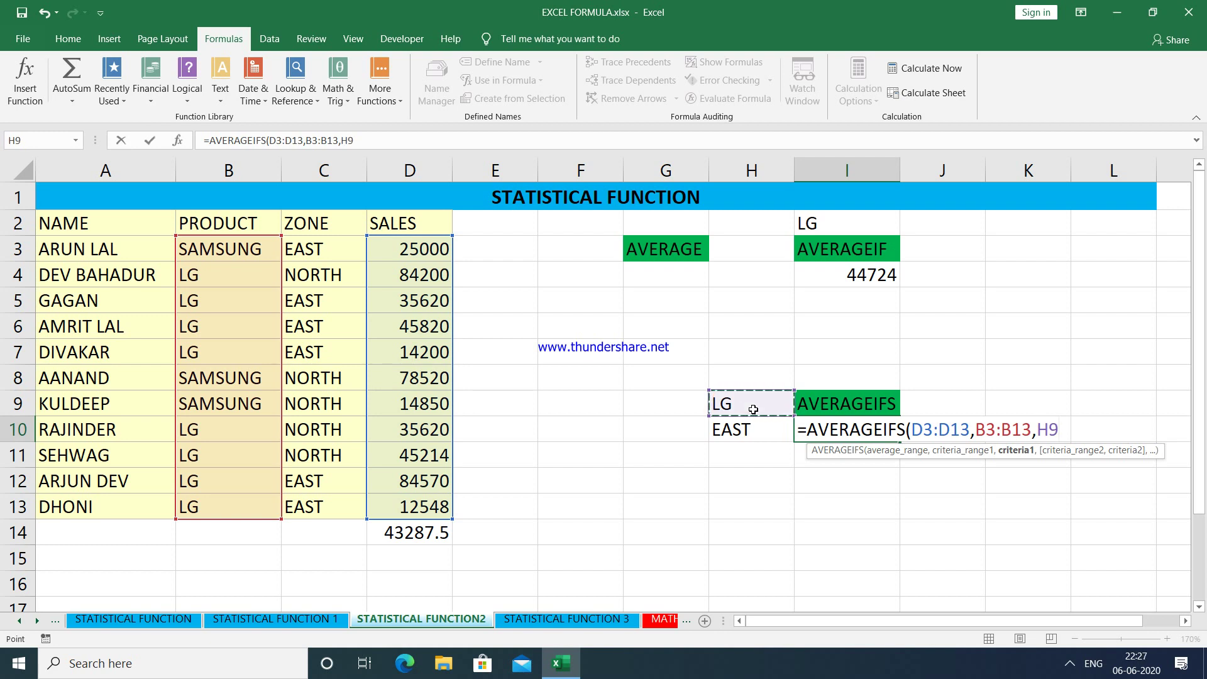
pyautogui.write(',')
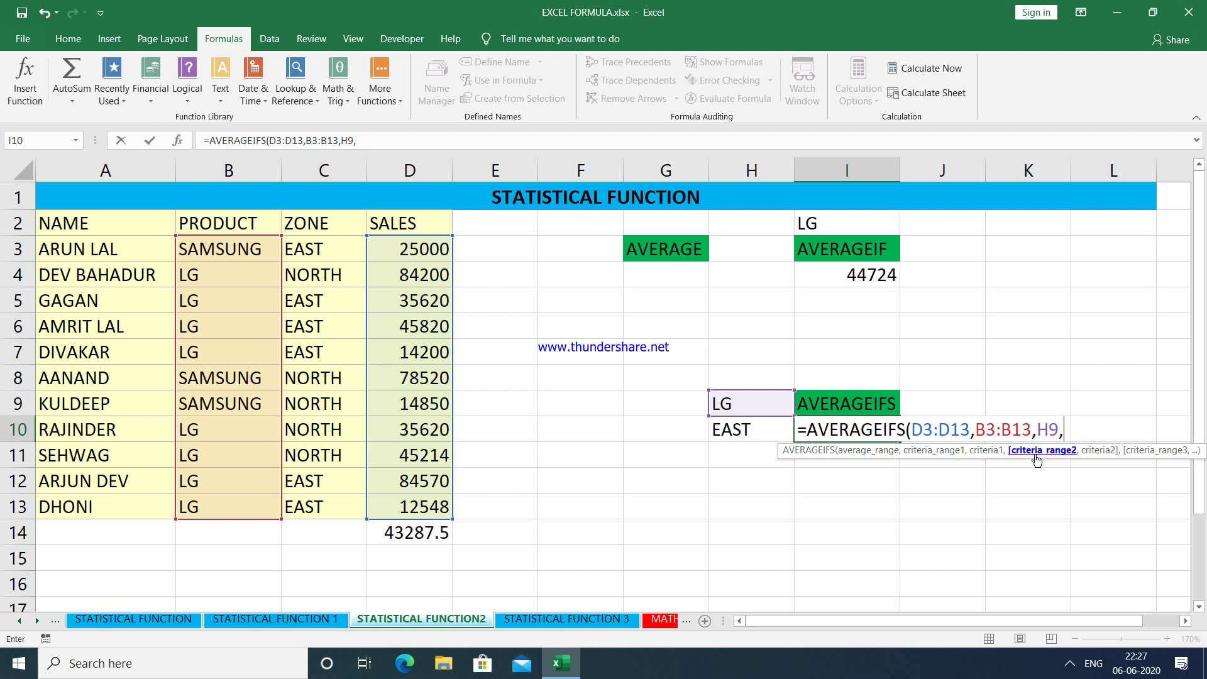
pyautogui.moveTo(300, 247); pyautogui.dragTo(326, 506)
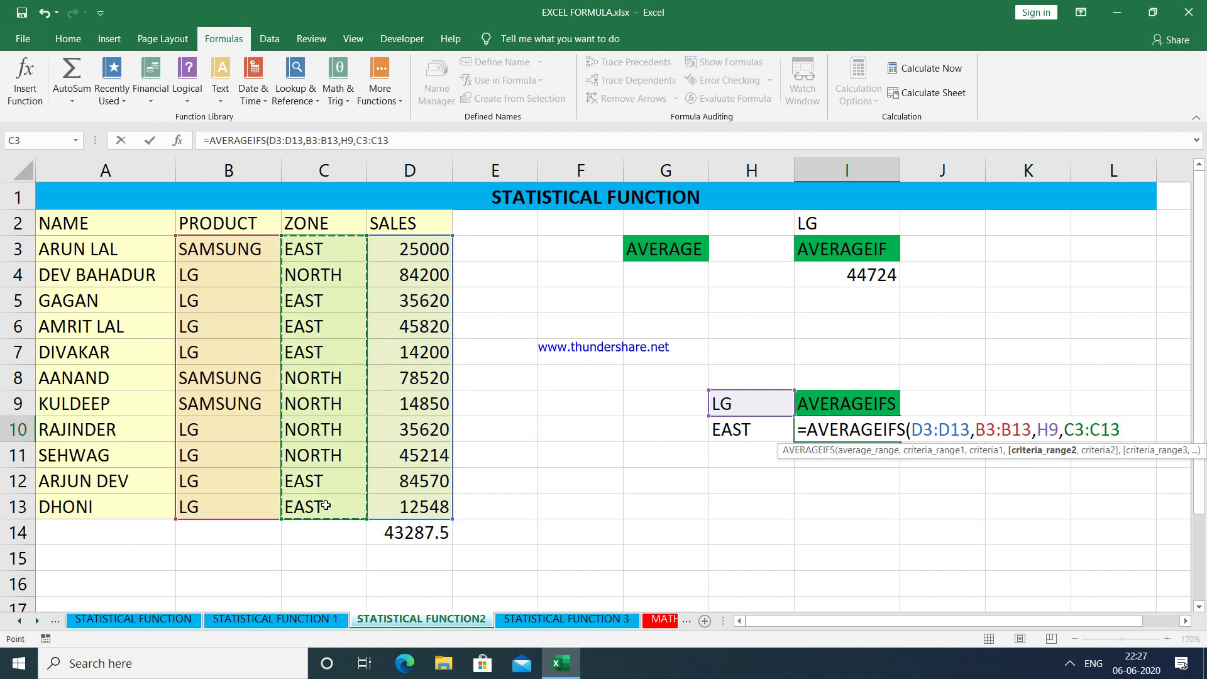
pyautogui.write(',')
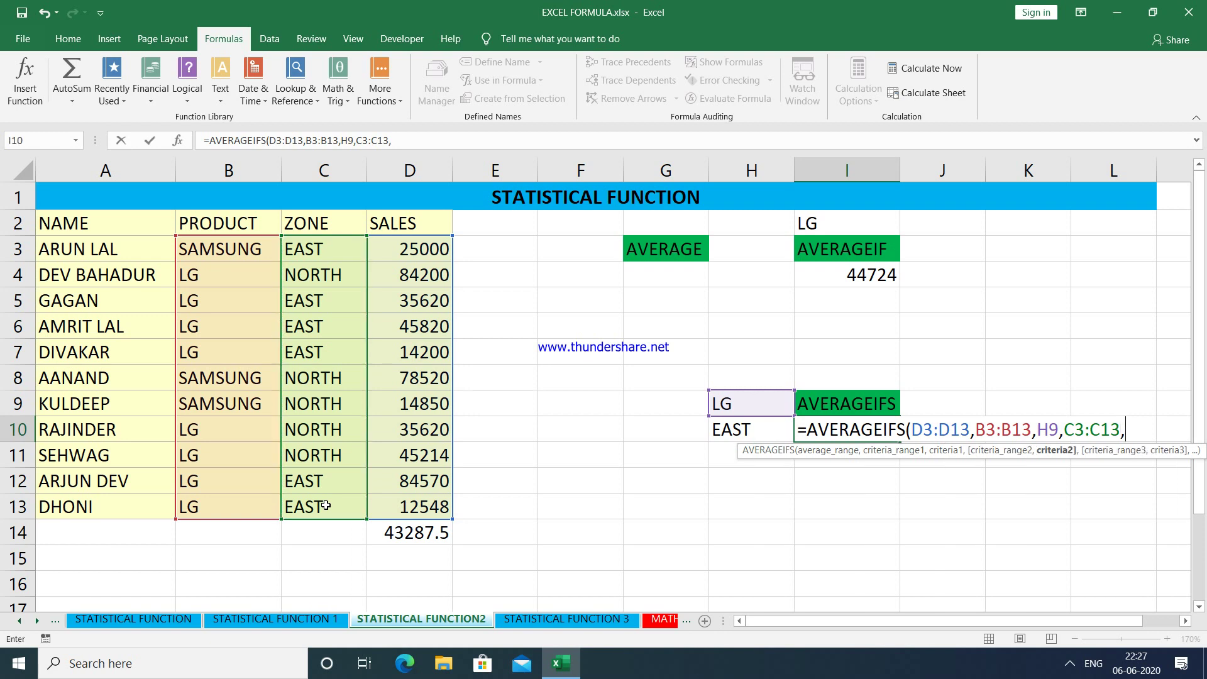
pyautogui.click(724, 430)
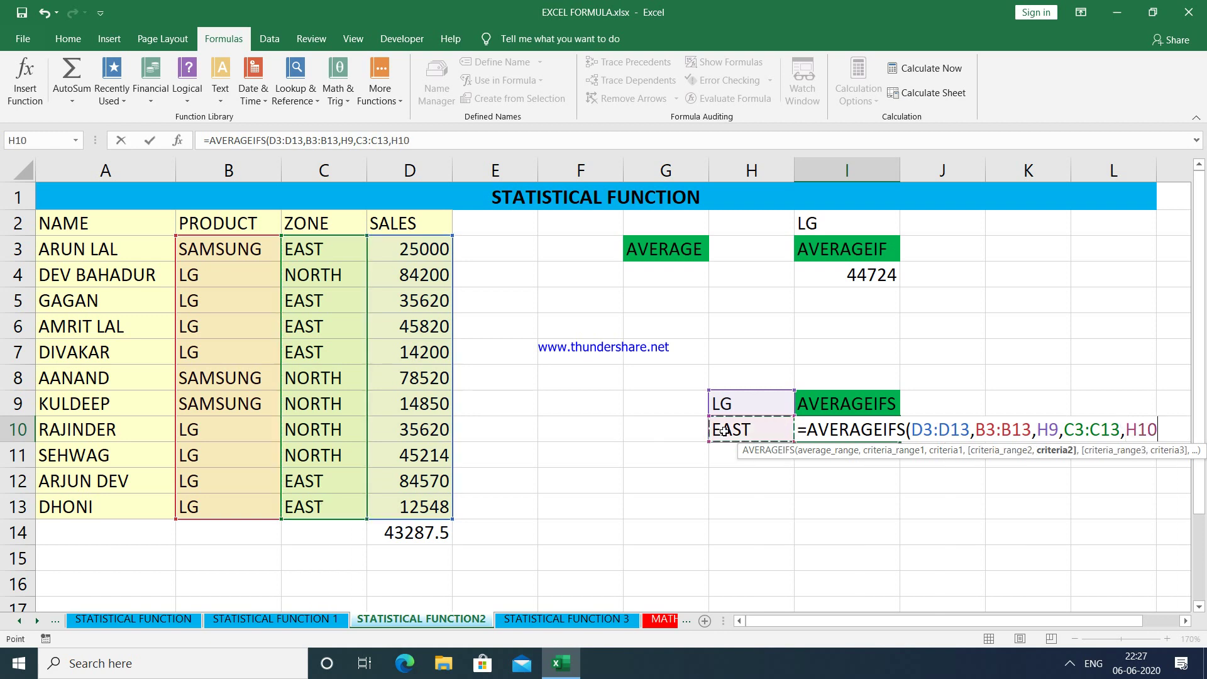
pyautogui.write(')')
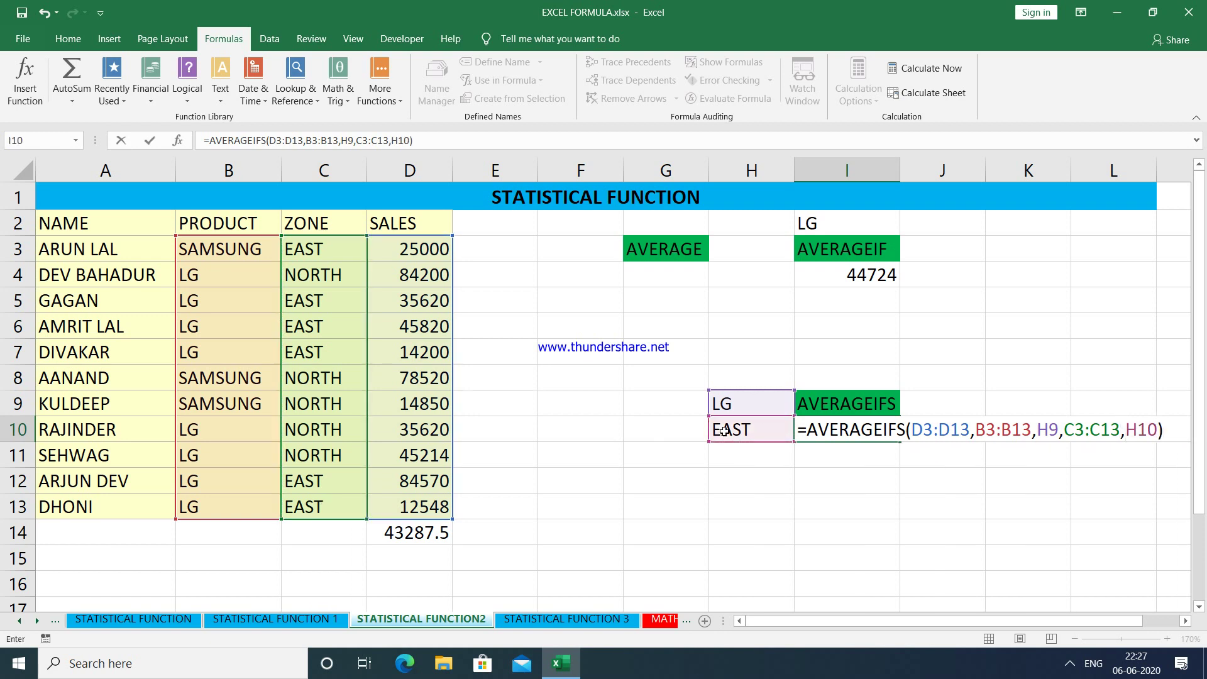
pyautogui.press('Return')
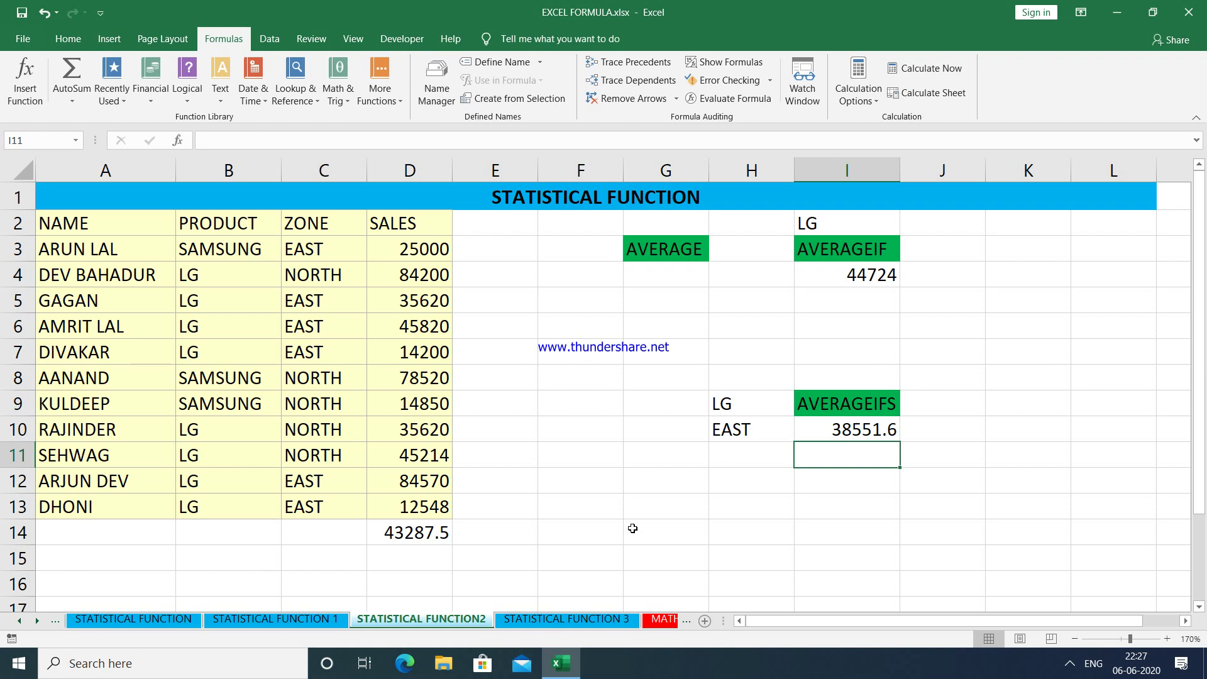
# On the STATISTICAL FUNCTION 3 sheet, give the Rank heading in C3 a light grey fill
pyautogui.click(574, 617)
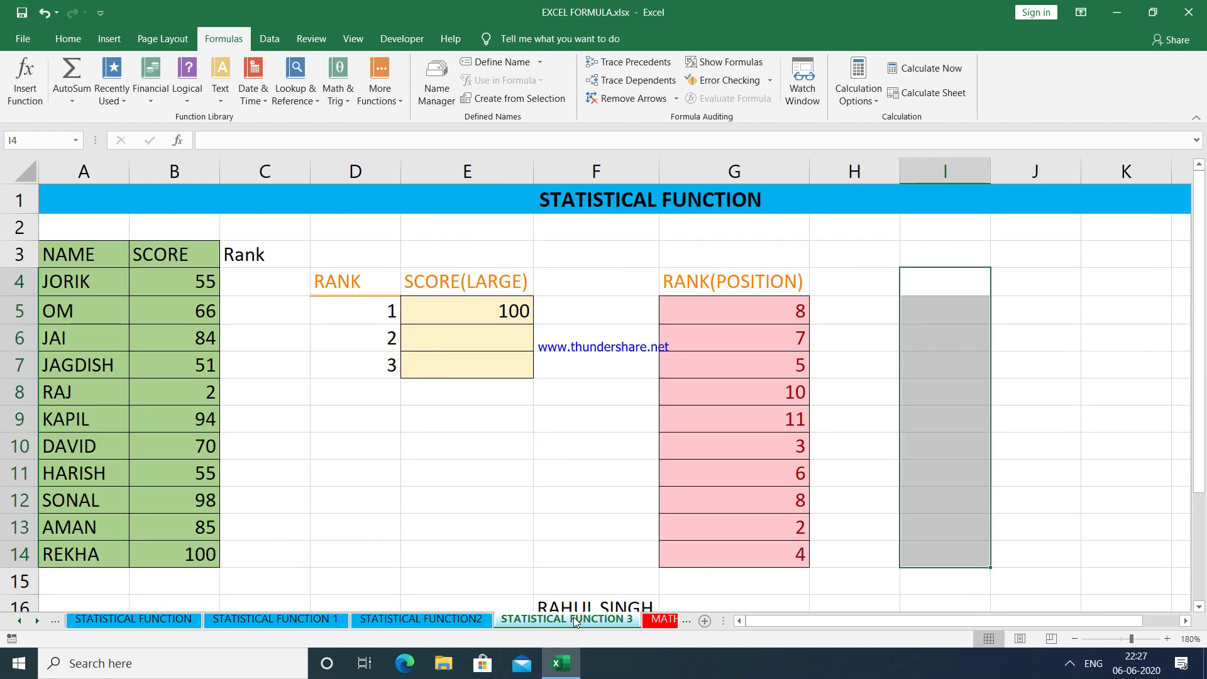
pyautogui.click(460, 316)
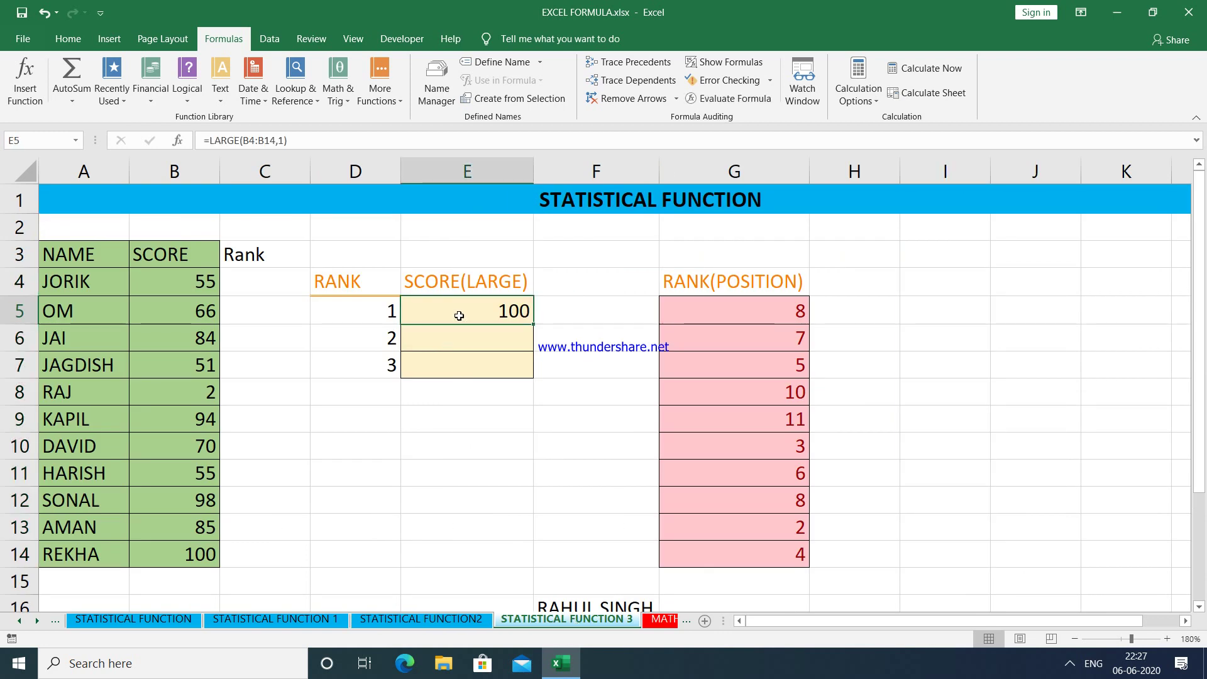
pyautogui.click(251, 277)
pyautogui.click(272, 255)
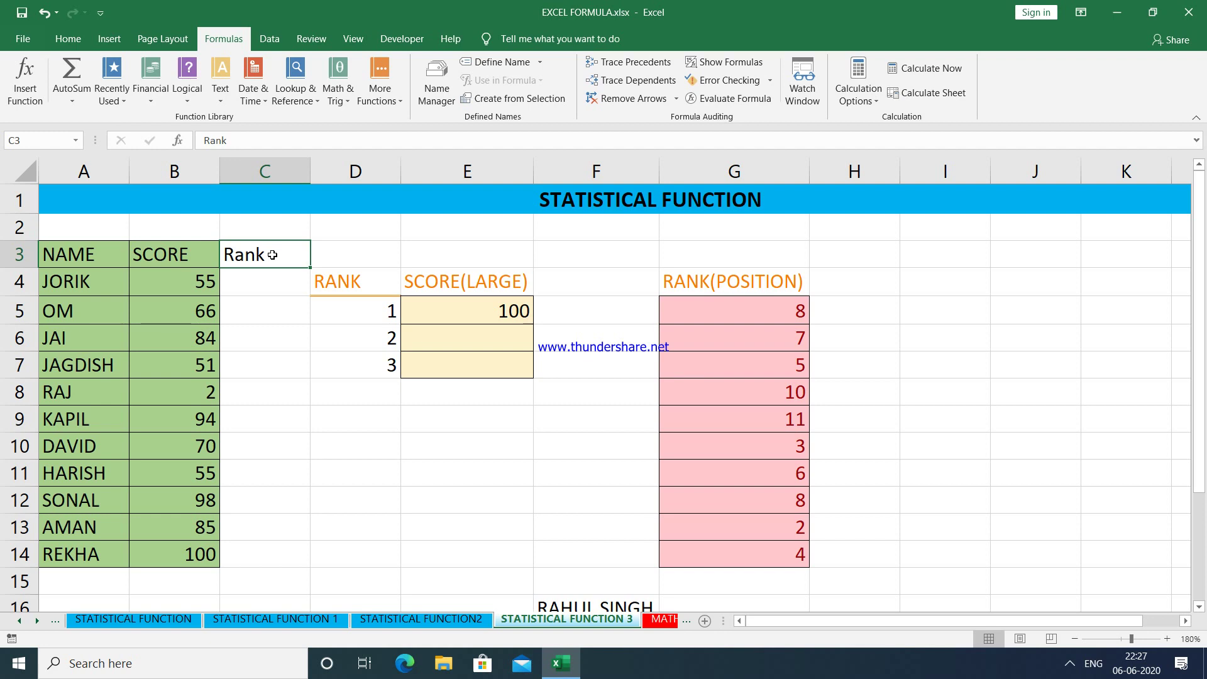
pyautogui.hotkey('alt', 'h')
pyautogui.press('h')
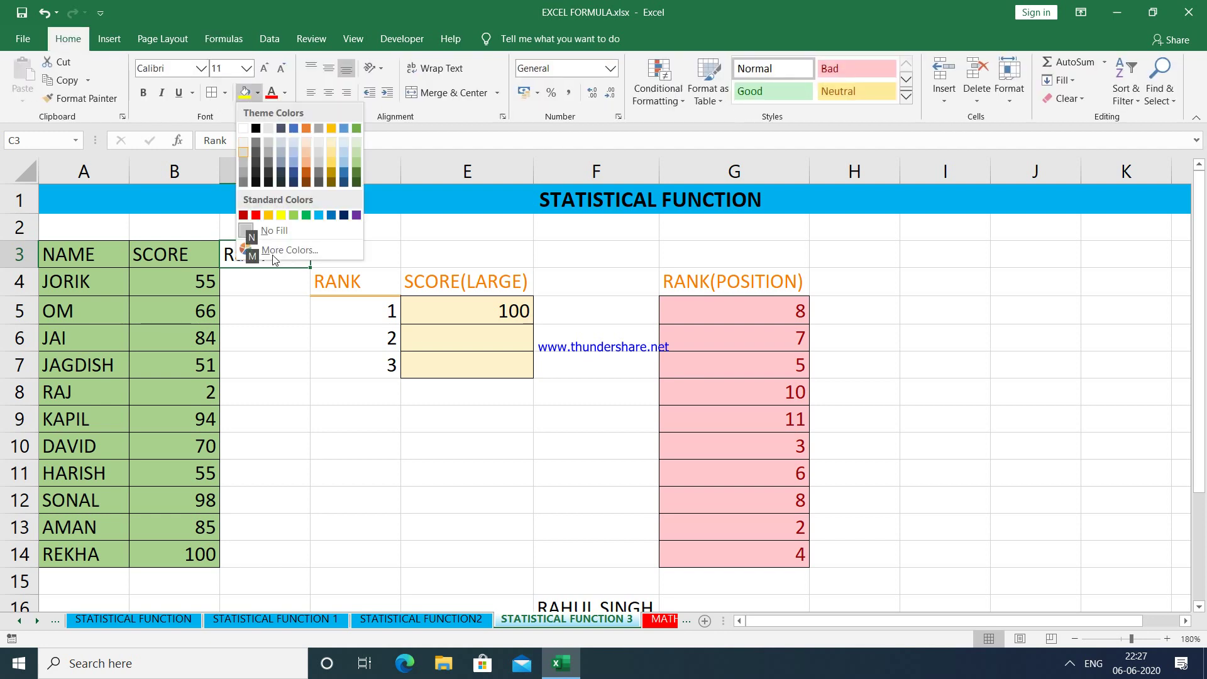
pyautogui.press('Return')
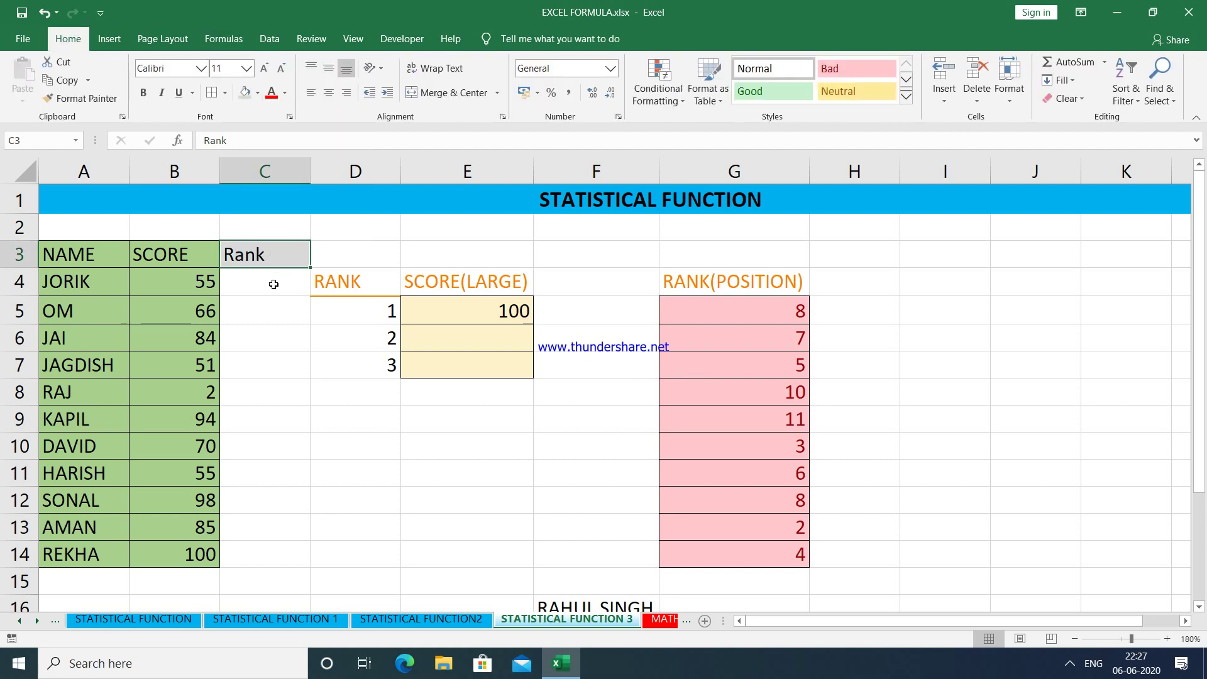
pyautogui.click(274, 284)
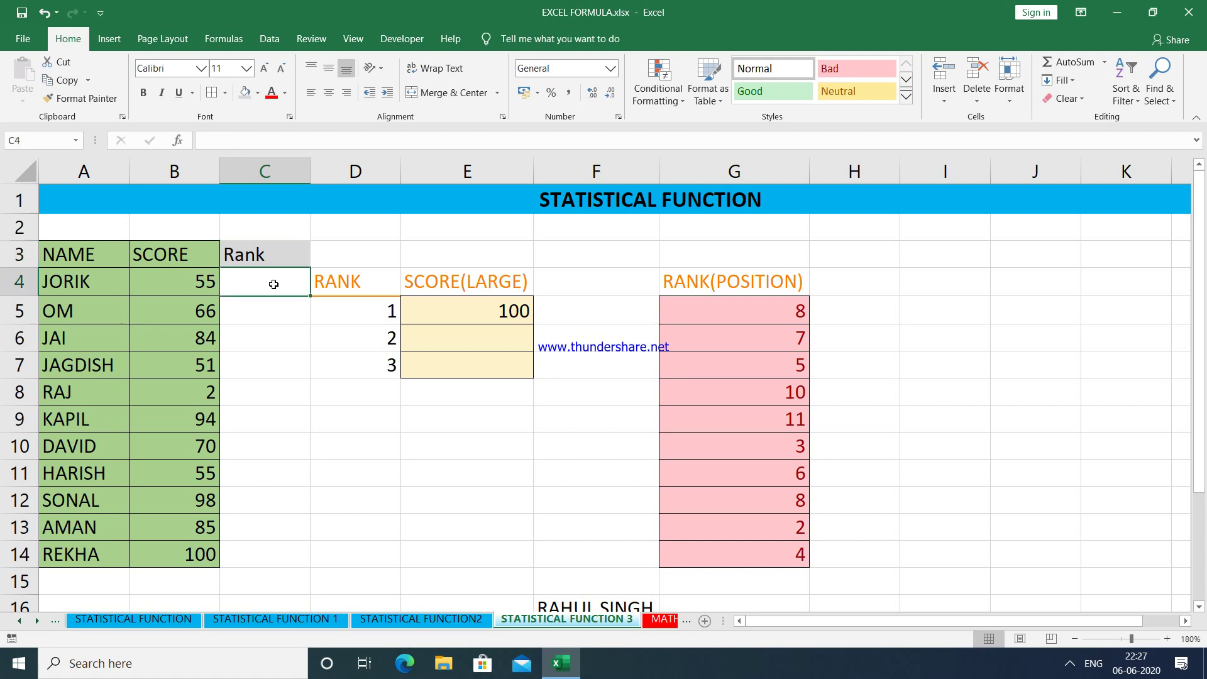
# Enter =RANK(B4,$B$4:$B$14,0) in C4, ranking JORIK's score of 55 as 8
pyautogui.write('=RAN')
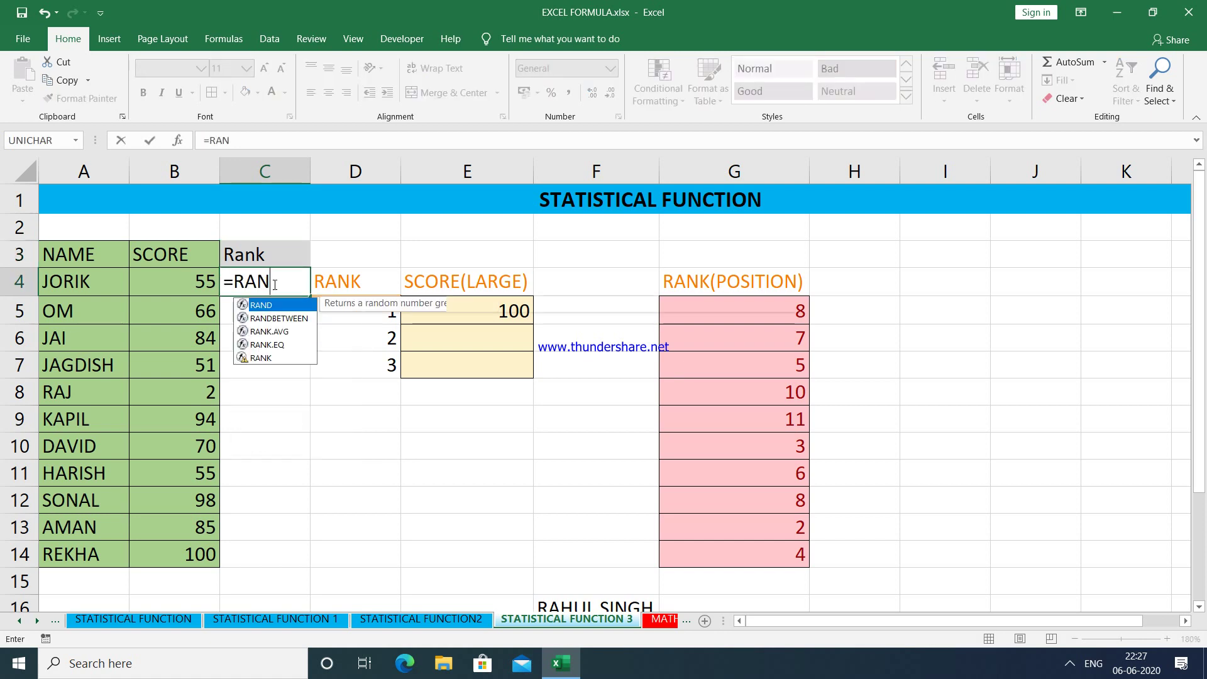
pyautogui.write('K')
pyautogui.press('Down')
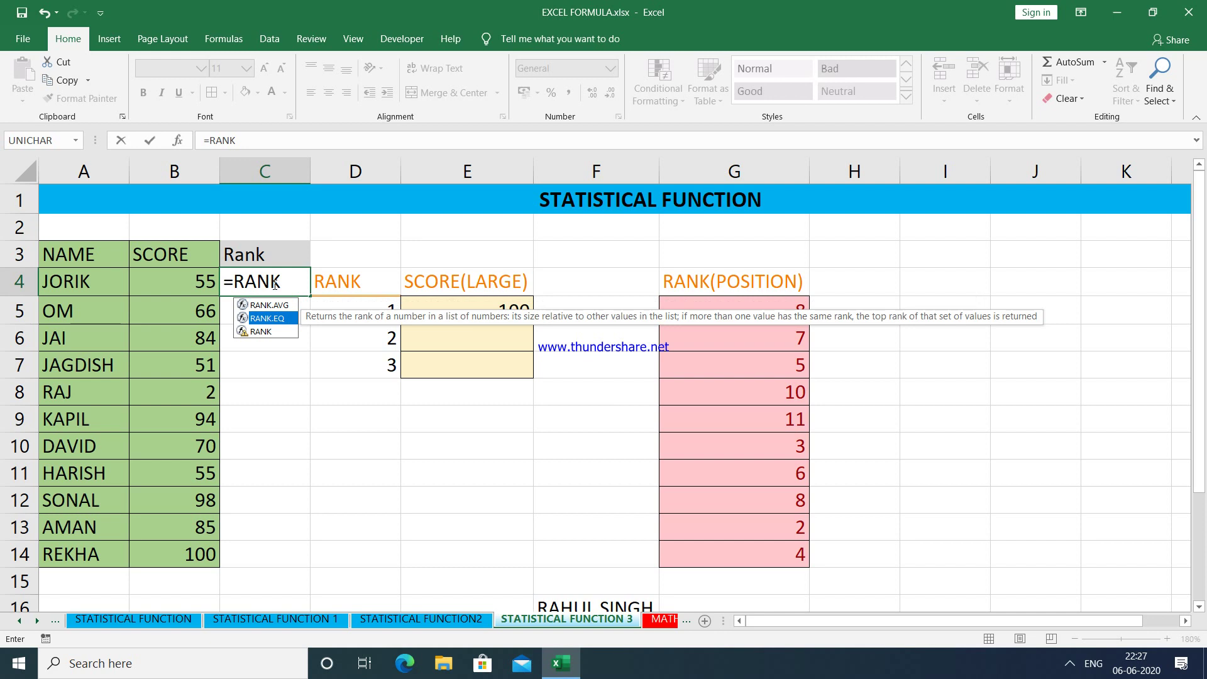
pyautogui.press('Down')
pyautogui.press('Tab')
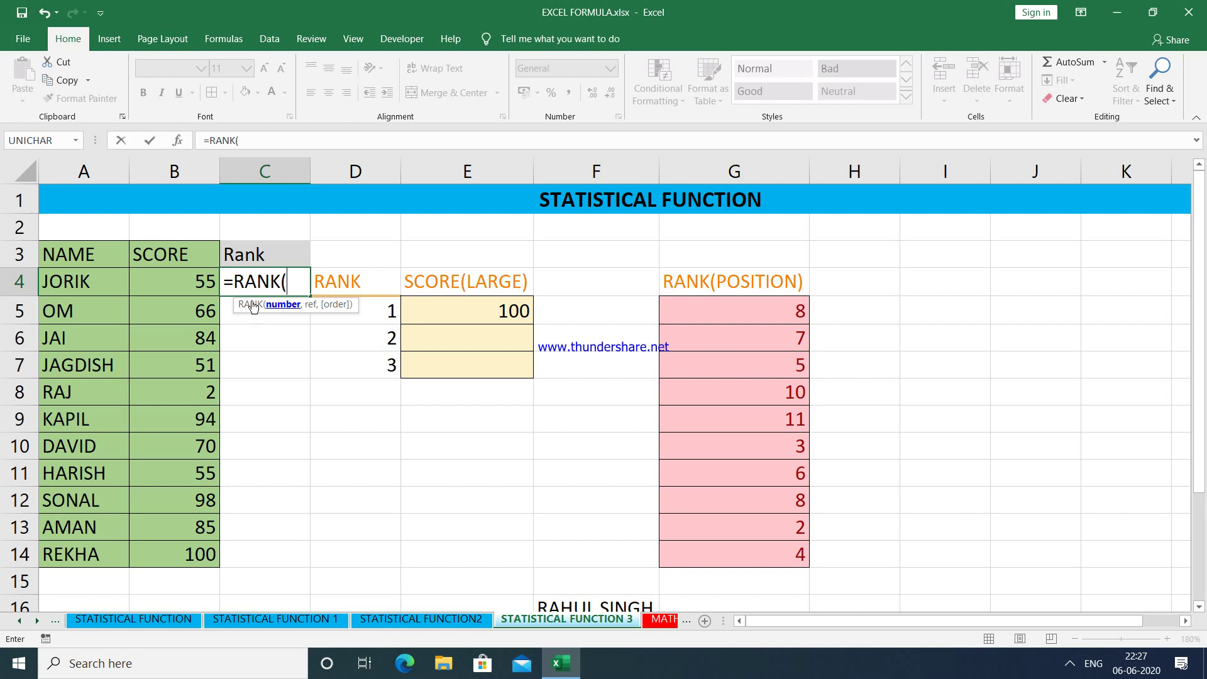
pyautogui.click(162, 284)
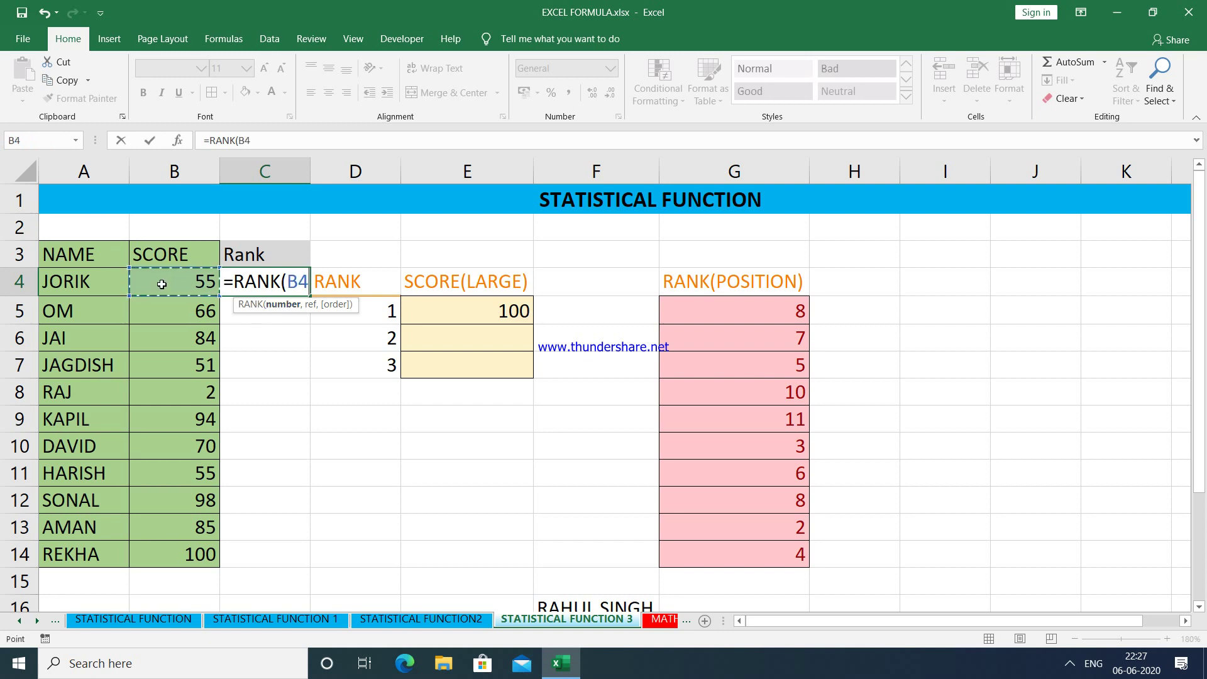
pyautogui.write(',')
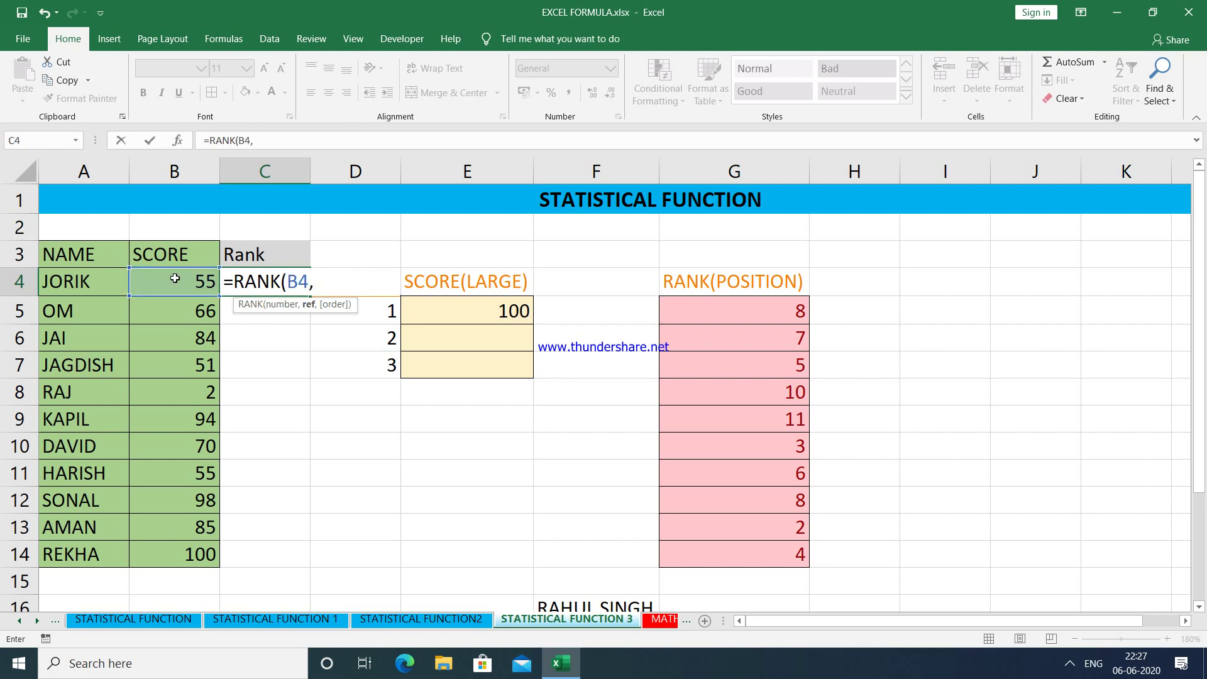
pyautogui.moveTo(175, 278); pyautogui.dragTo(174, 545)
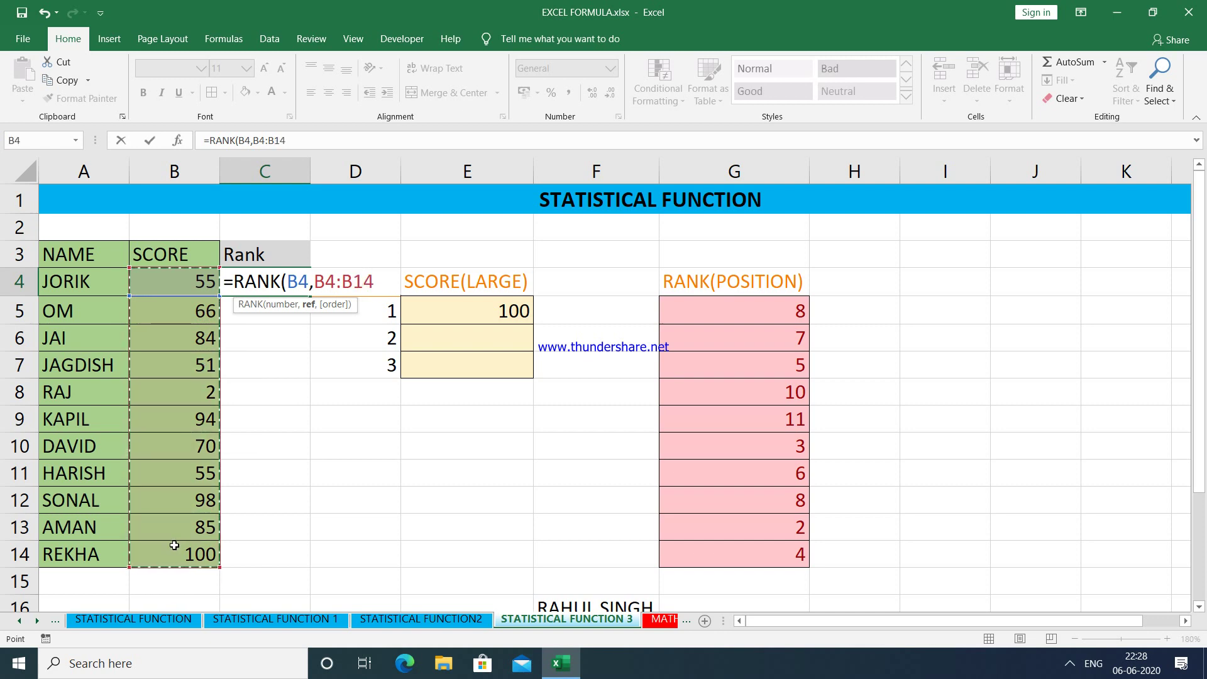
pyautogui.press('F4')
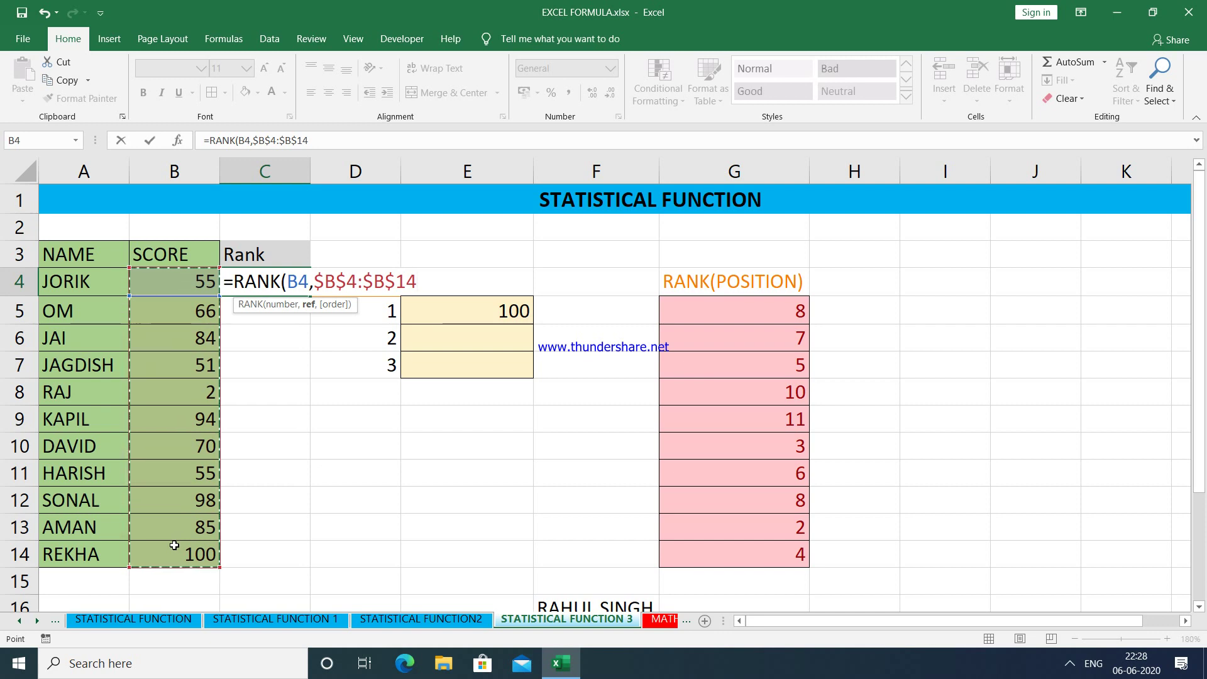
pyautogui.write(',')
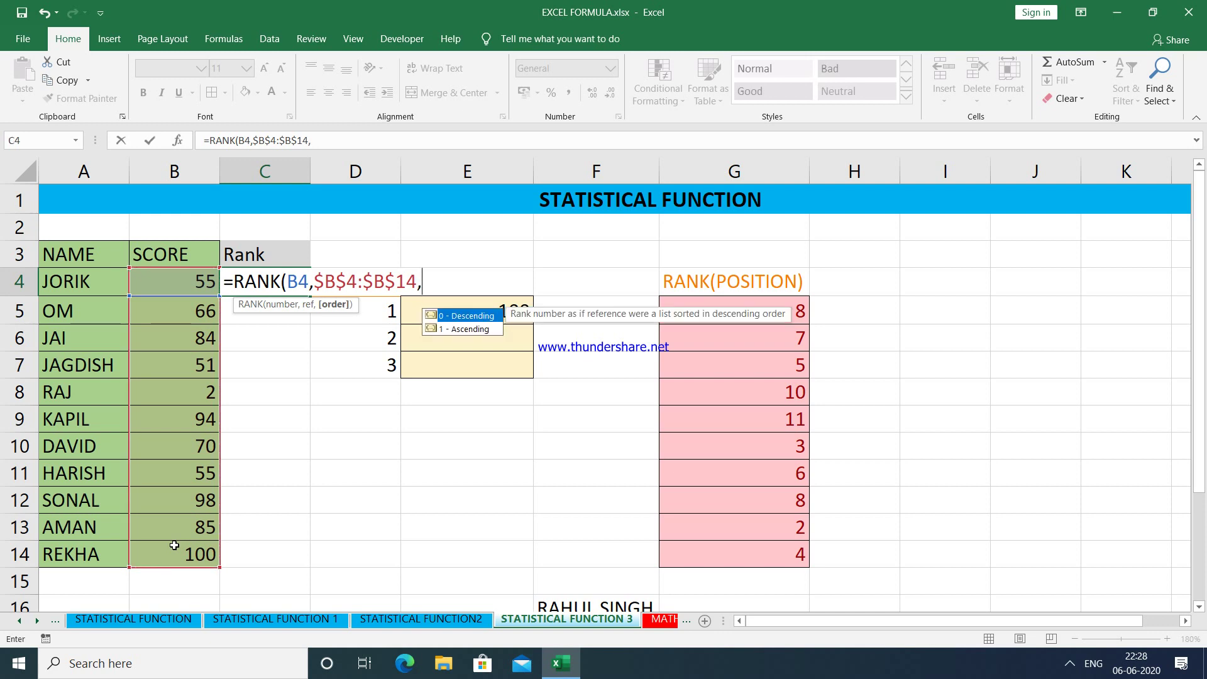
pyautogui.write('0')
pyautogui.write(')')
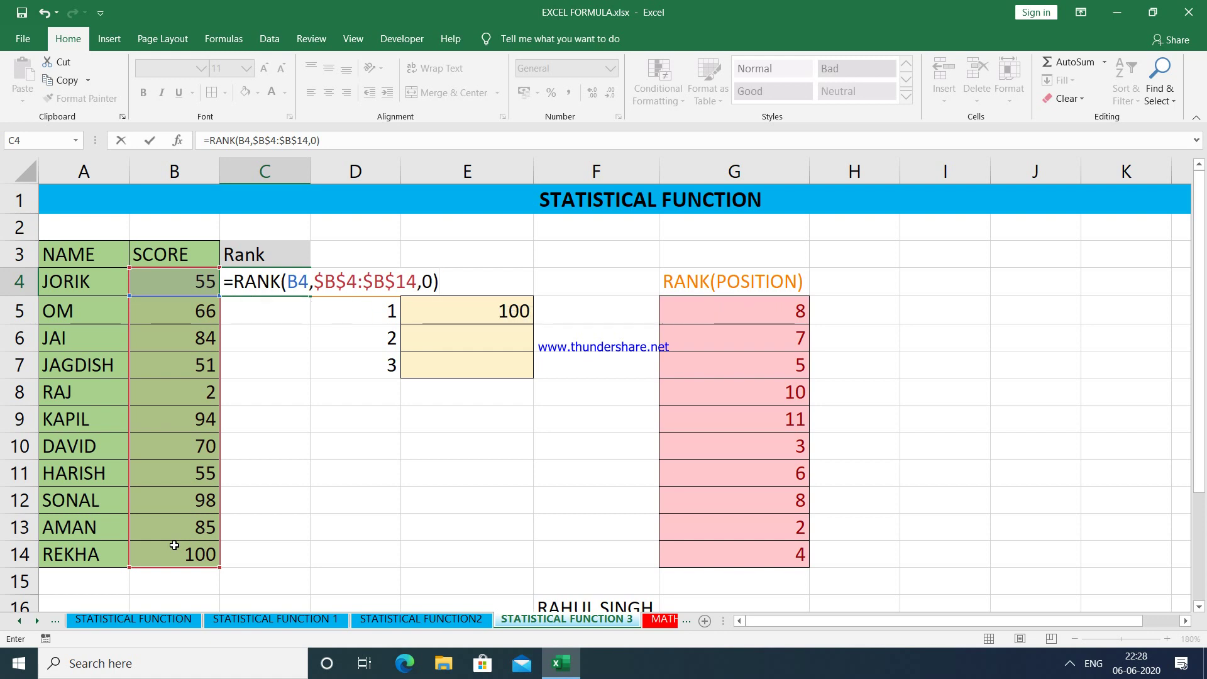
pyautogui.press('Return')
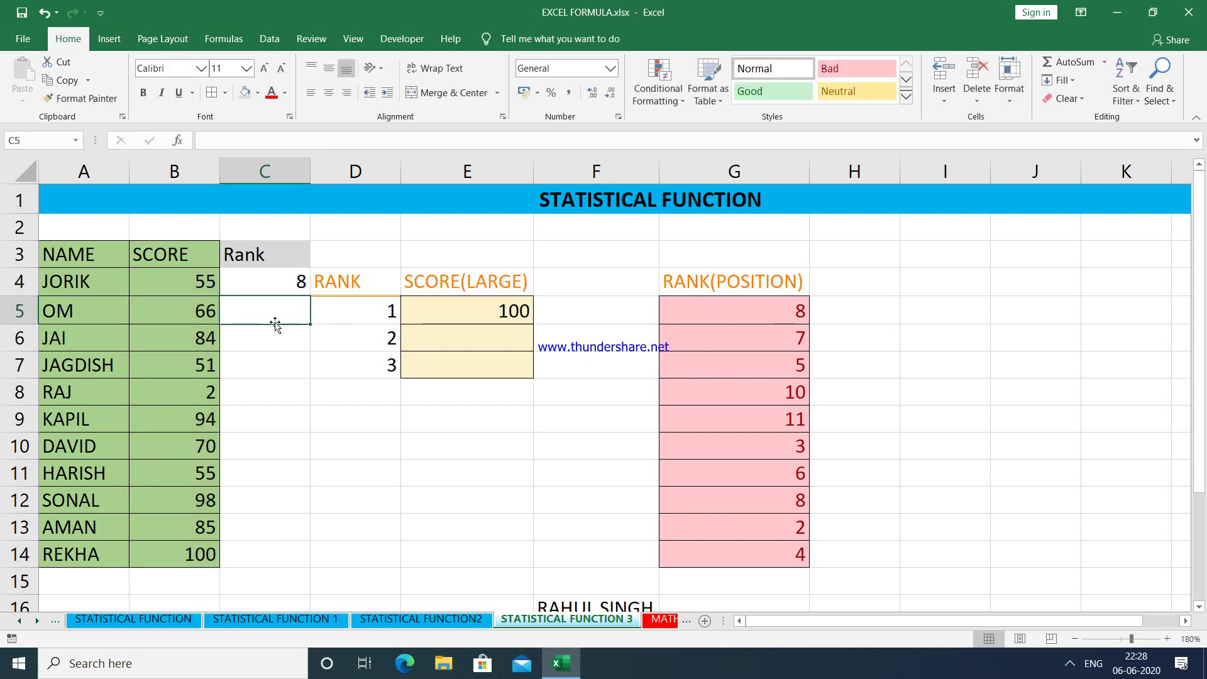
pyautogui.click(260, 276)
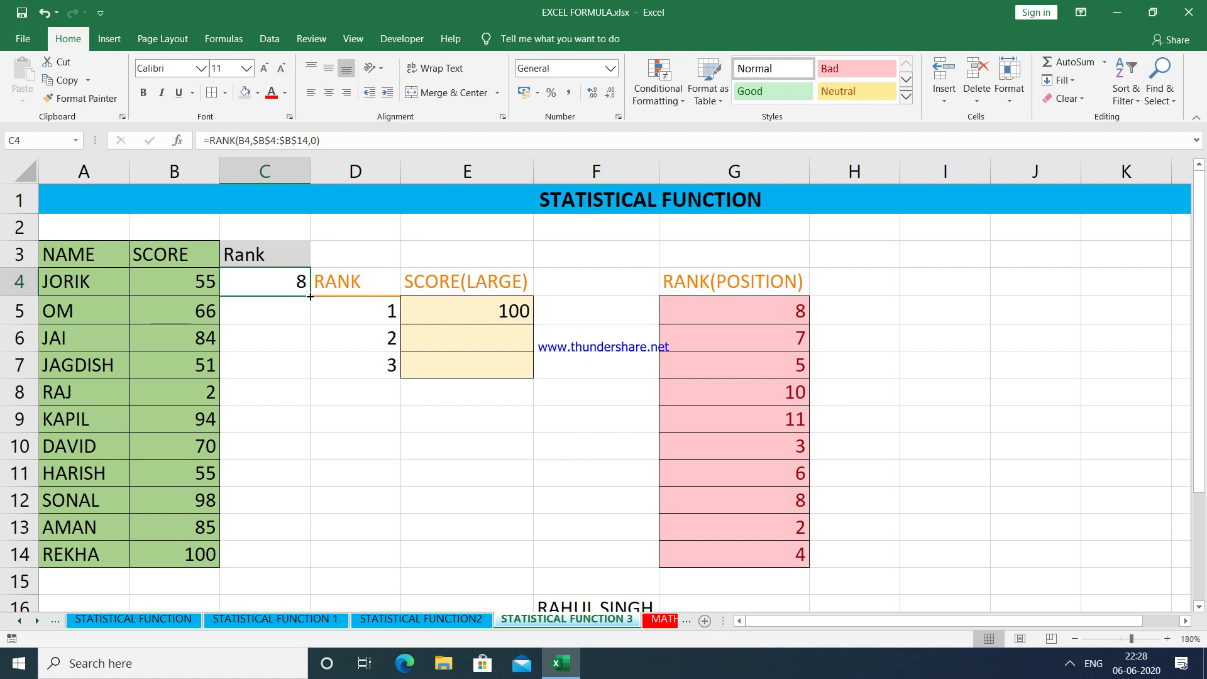
# Fill the RANK formula down to C14, then review E5's LARGE formula showing 100
pyautogui.doubleClick(310, 296)
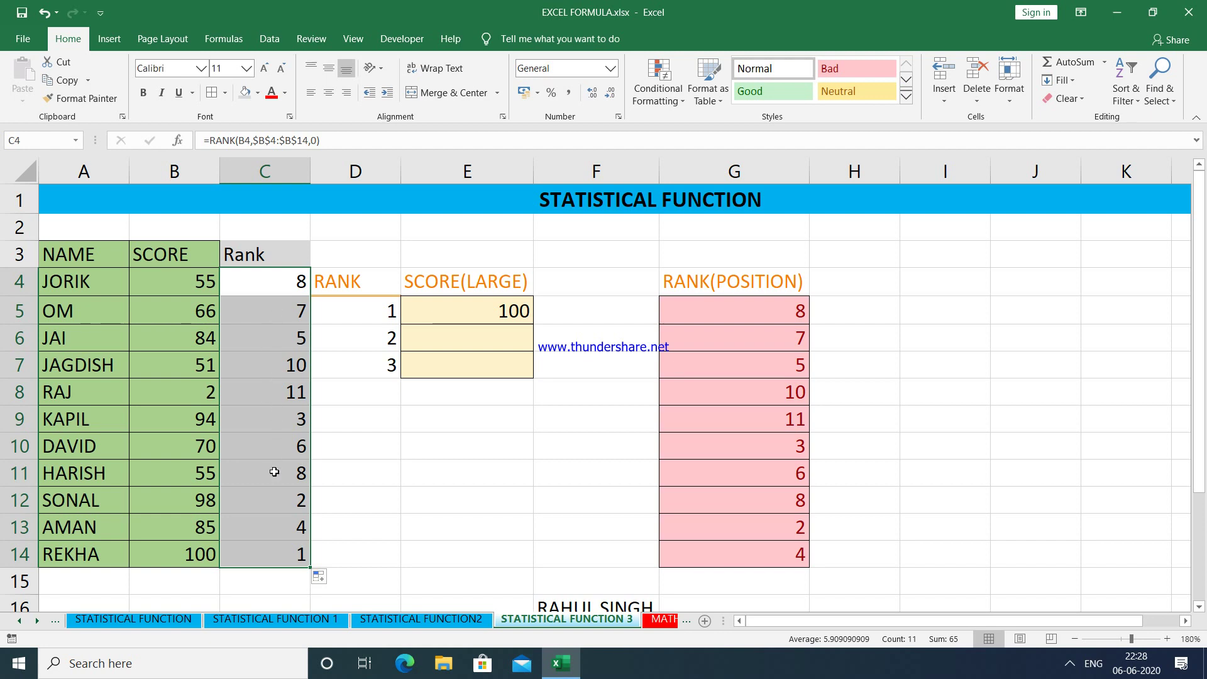
pyautogui.click(461, 316)
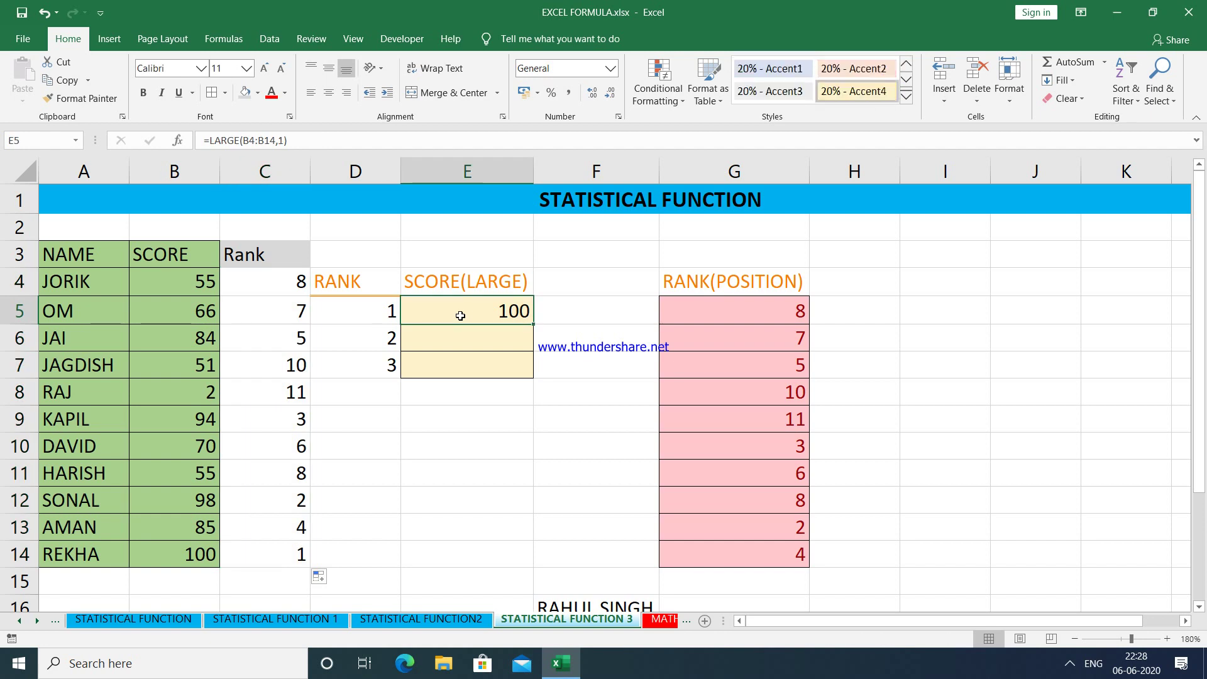
pyautogui.press('F2')
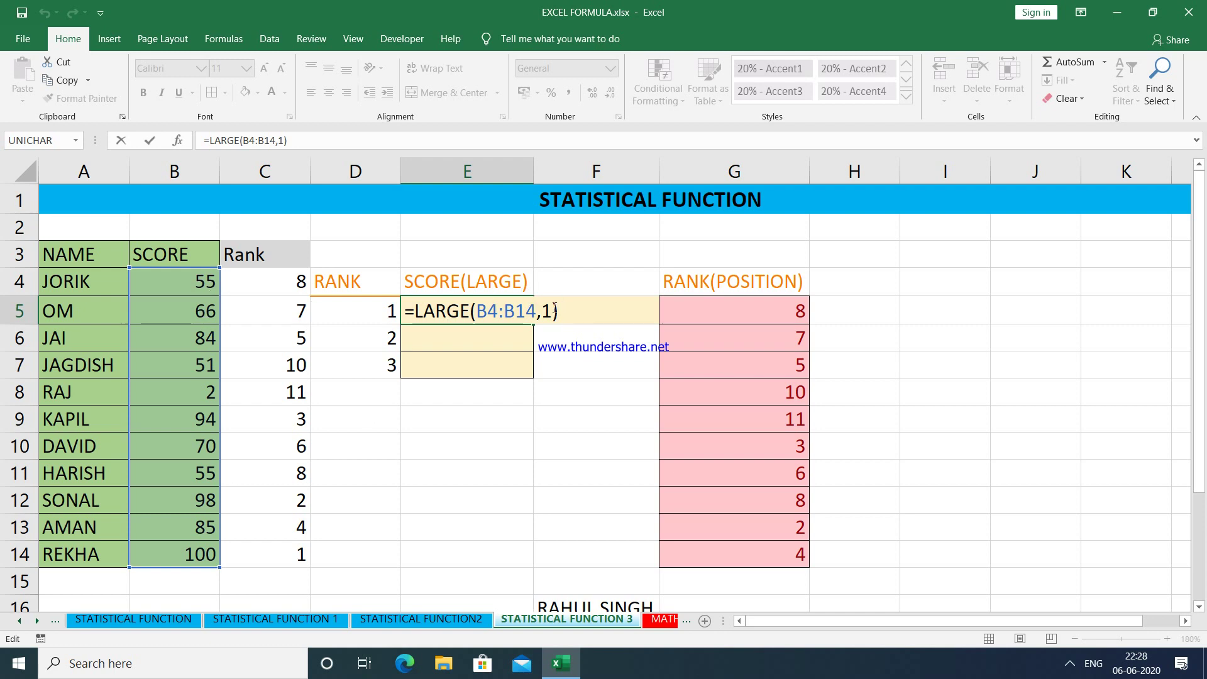
pyautogui.press('Return')
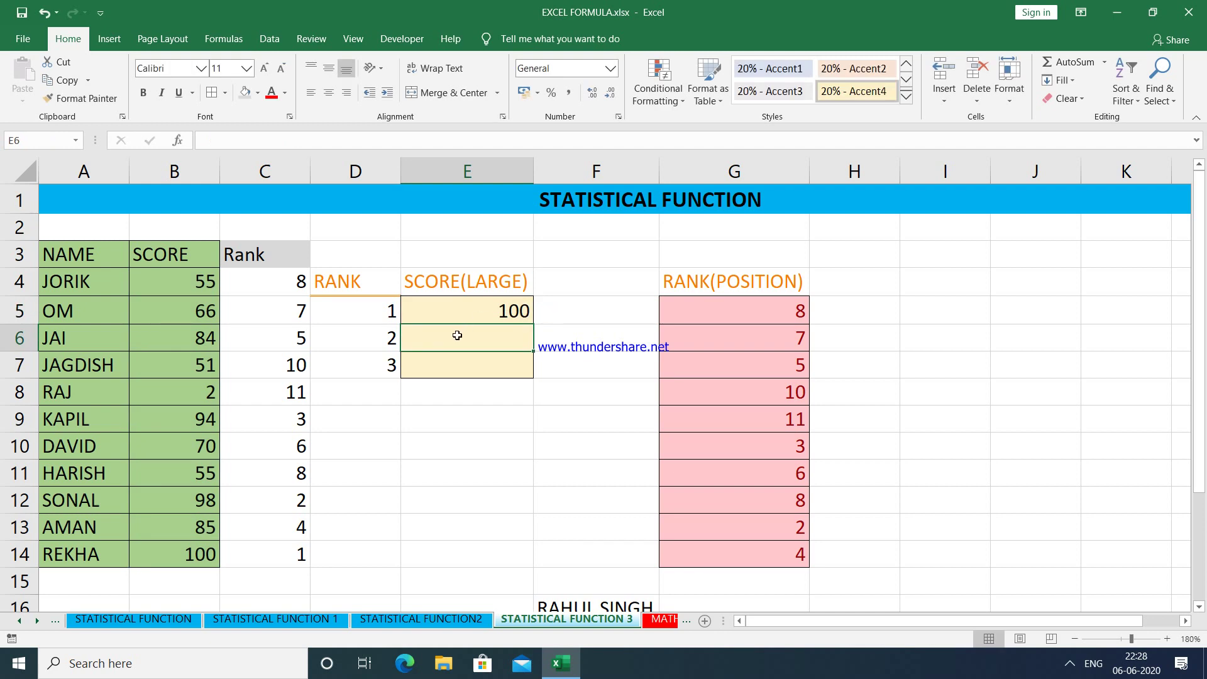
# Enter =LARGE(B4:B14,2) in E6 to show the second-highest score, 98
pyautogui.write('=LAR')
pyautogui.press('Tab')
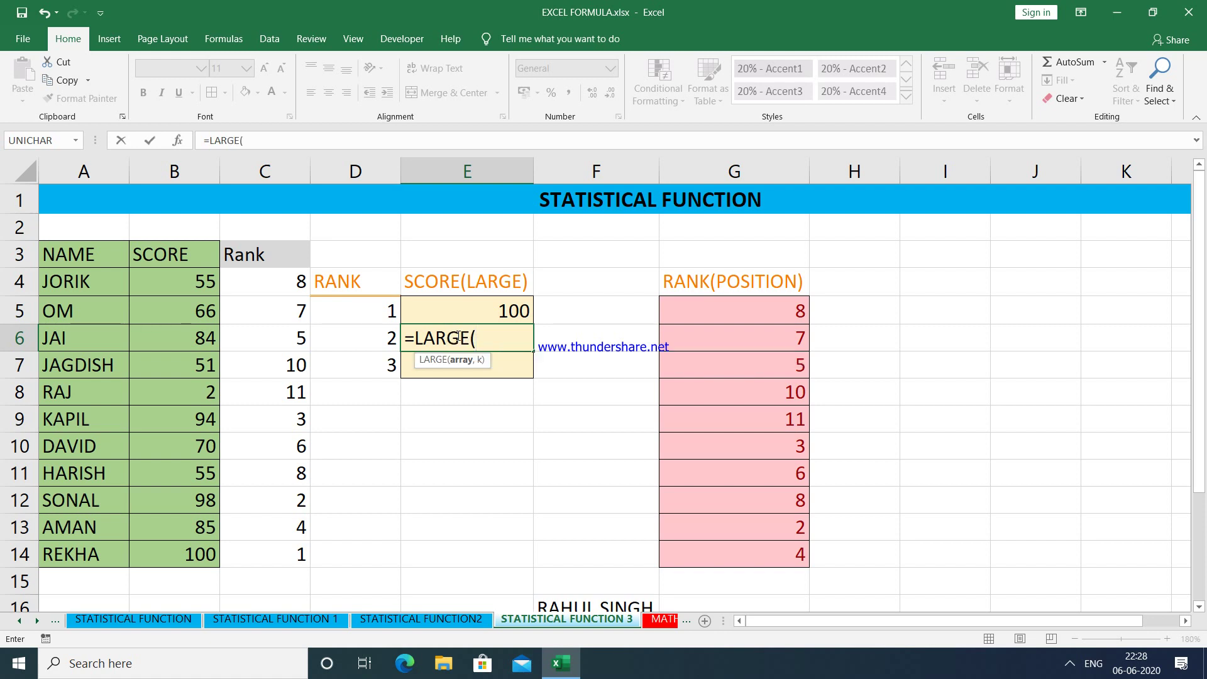
pyautogui.moveTo(205, 281); pyautogui.dragTo(172, 549)
pyautogui.write(',')
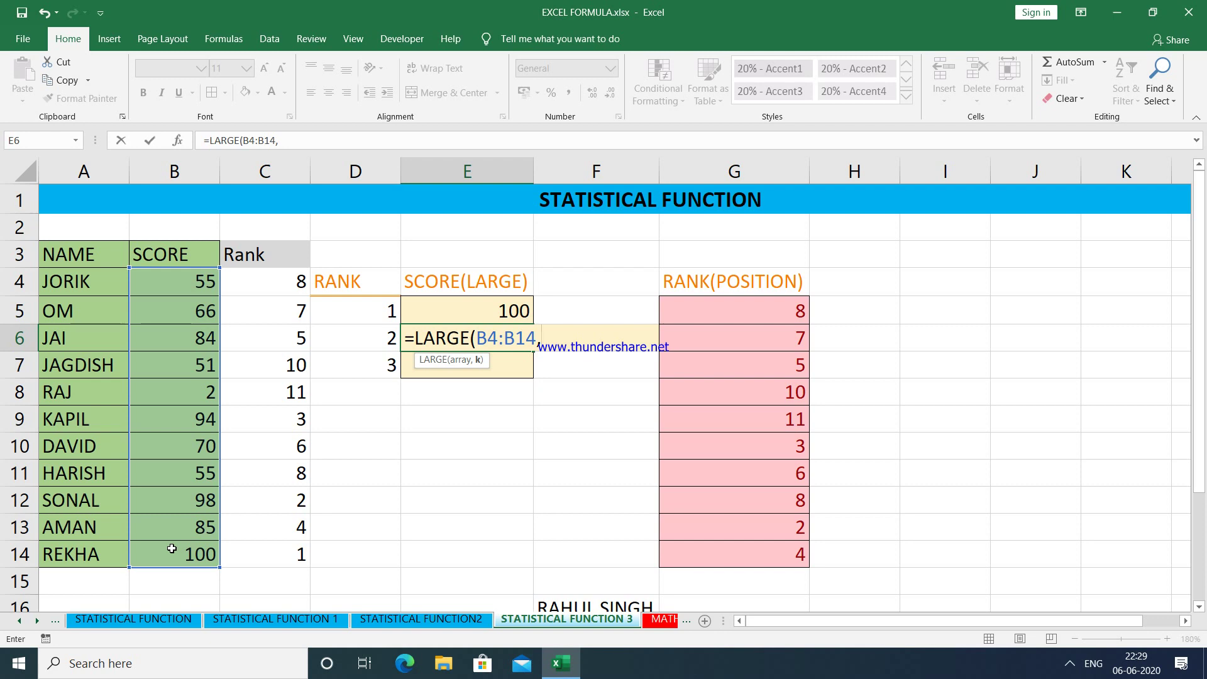
pyautogui.write('2')
pyautogui.press('Return')
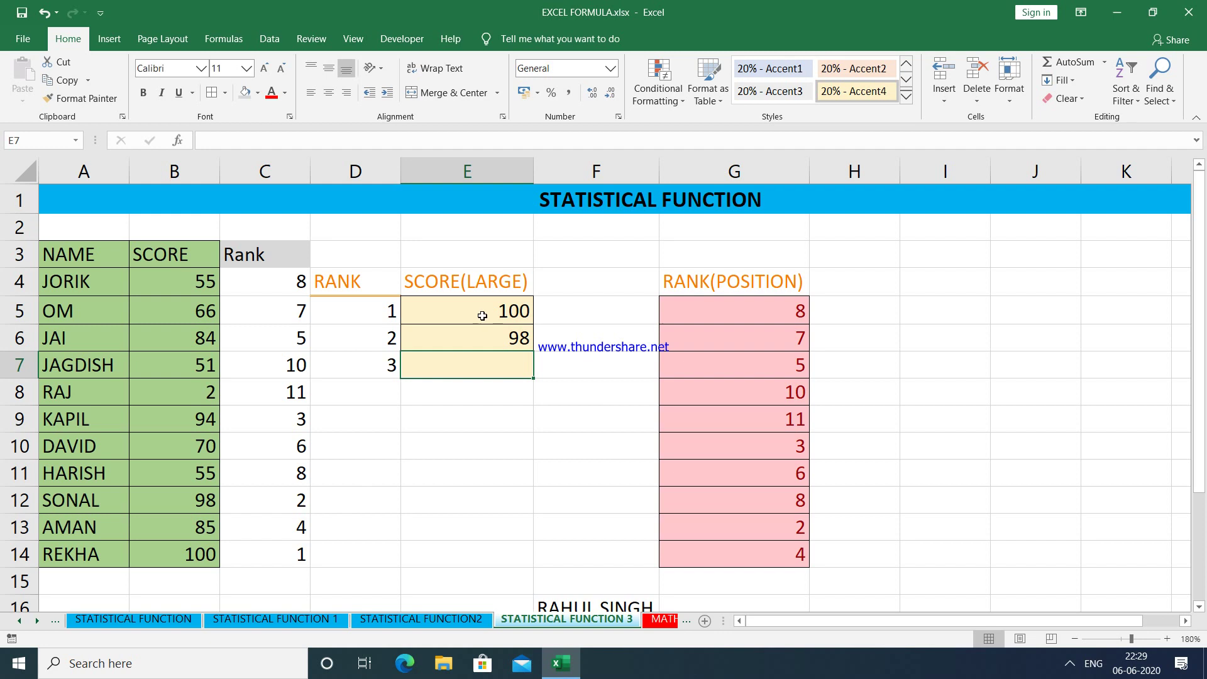
pyautogui.click(252, 498)
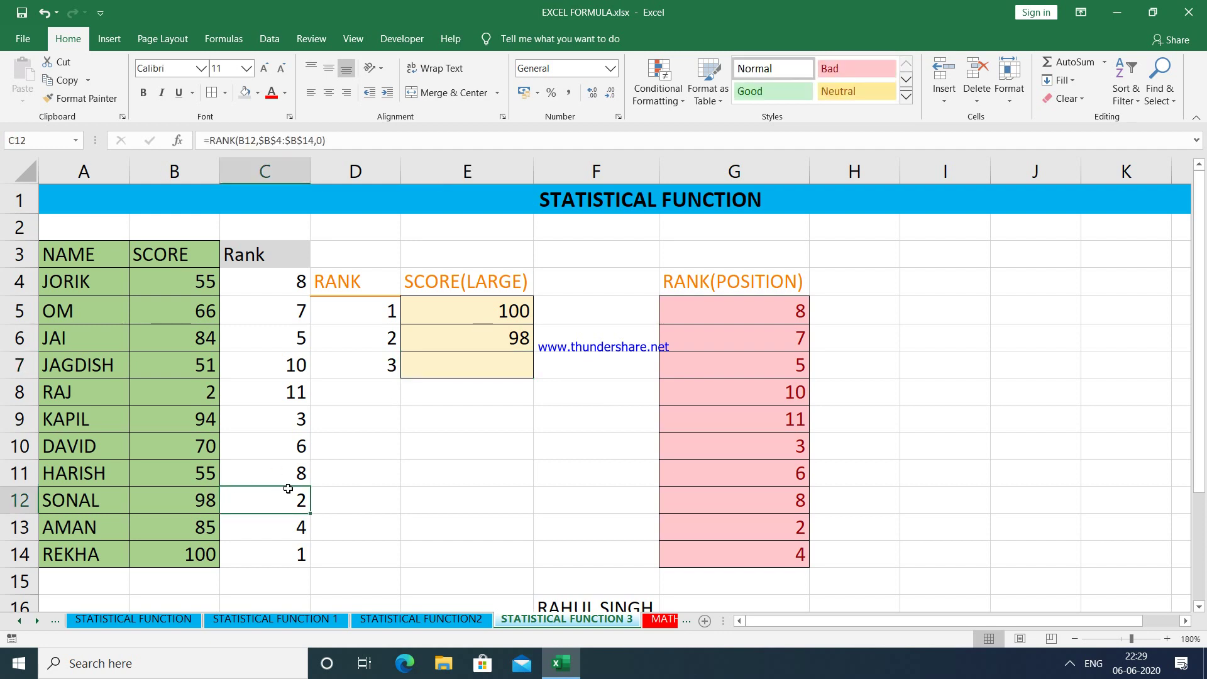
pyautogui.click(464, 362)
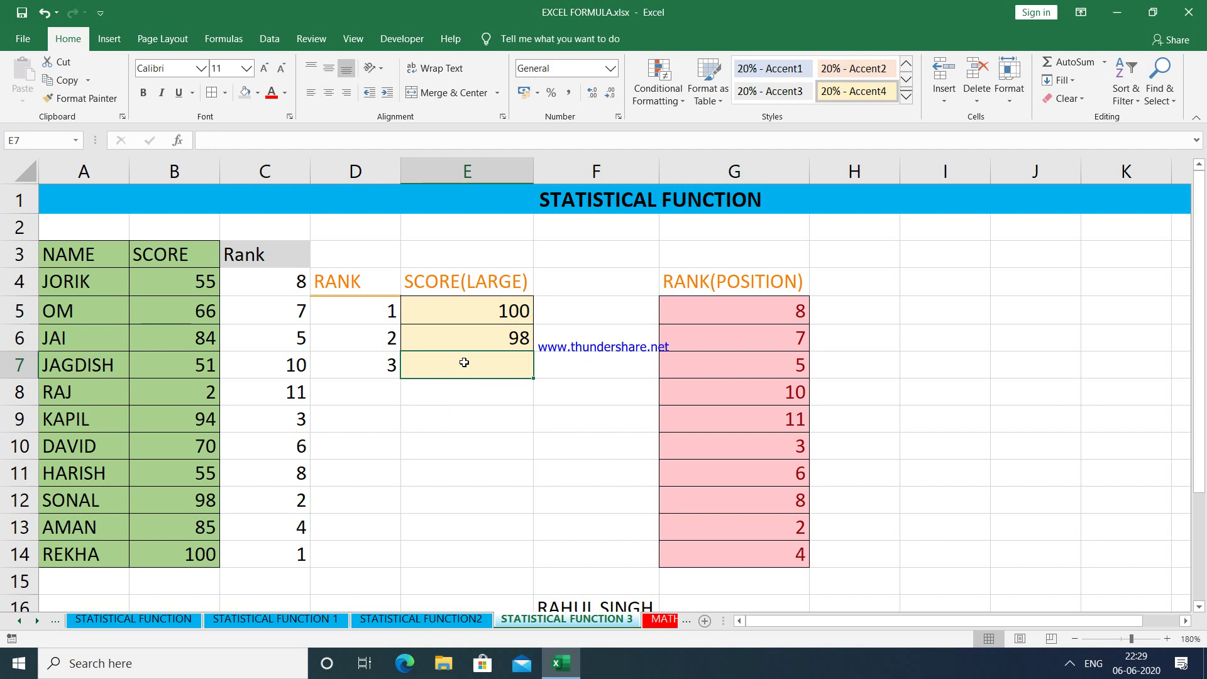
# Enter =LARGE(B4:B14,3) in E7 to show 94, then reveal the hidden taskbar icons
pyautogui.write('=')
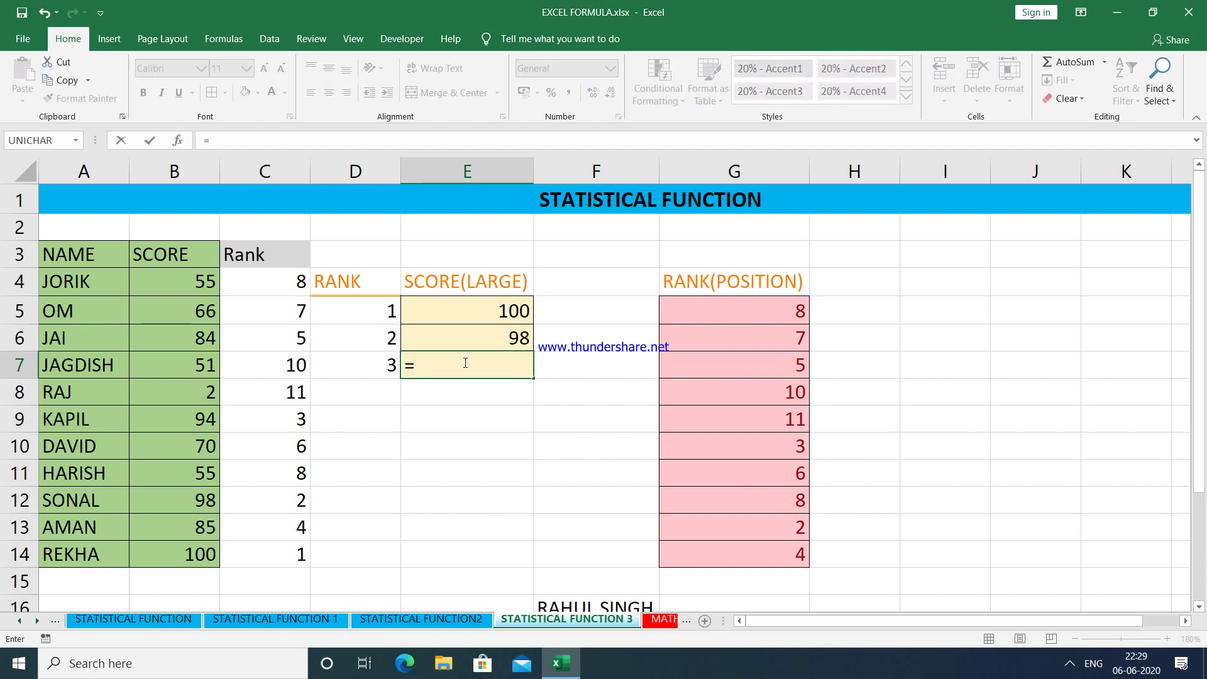
pyautogui.write('LAR')
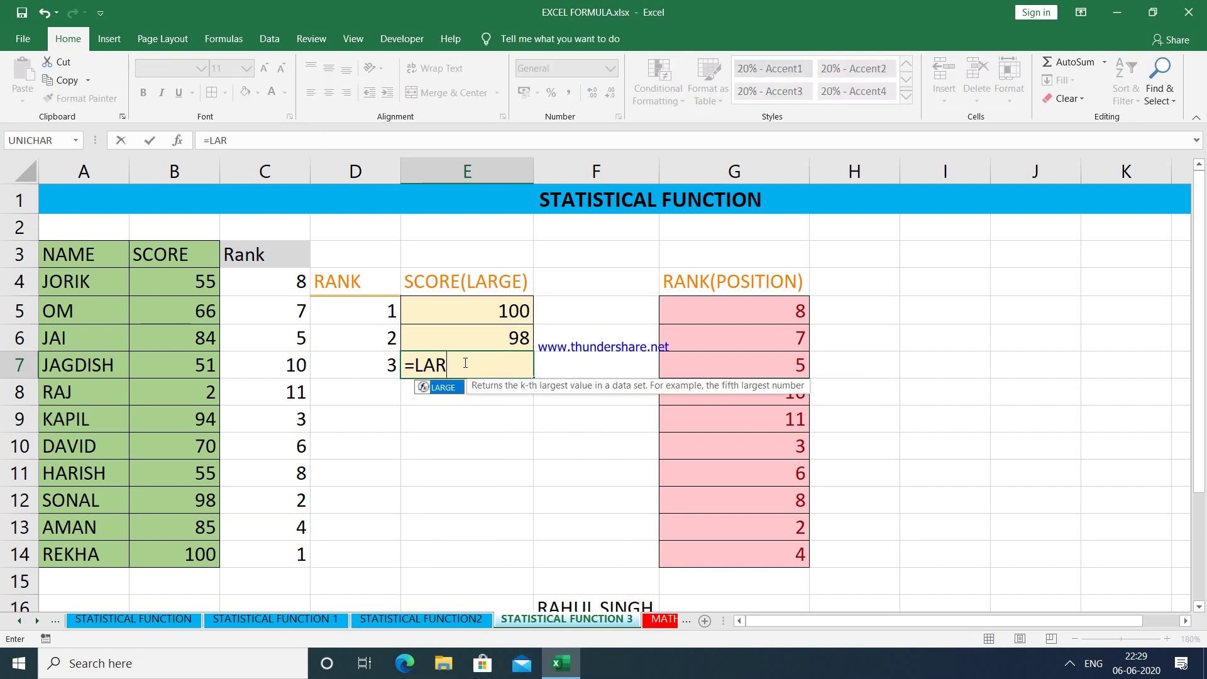
pyautogui.write('GE(')
pyautogui.moveTo(157, 280); pyautogui.dragTo(166, 548)
pyautogui.write(',3)')
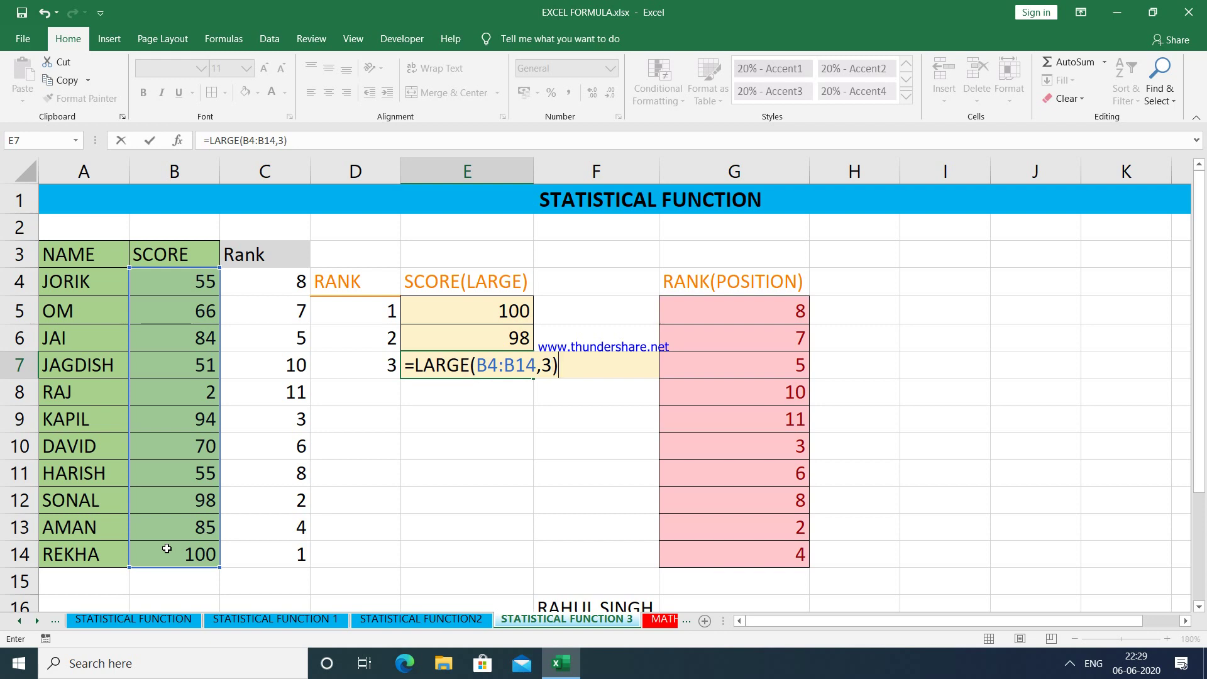
pyautogui.press('Return')
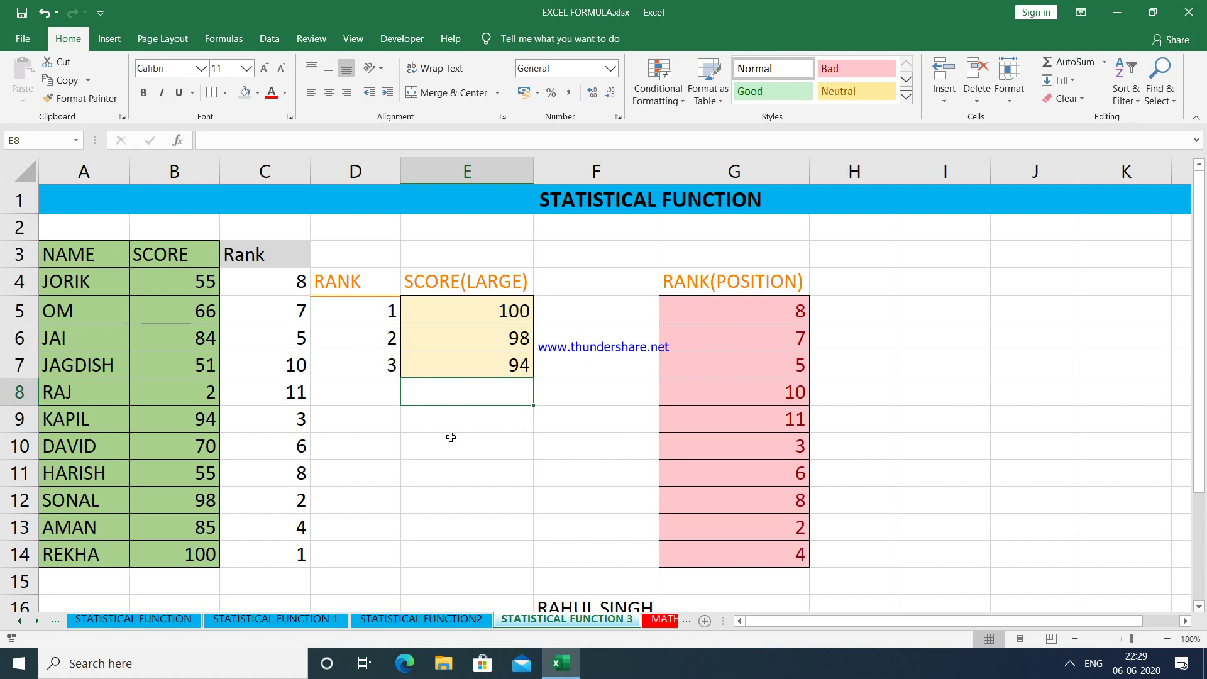
pyautogui.click(1069, 663)
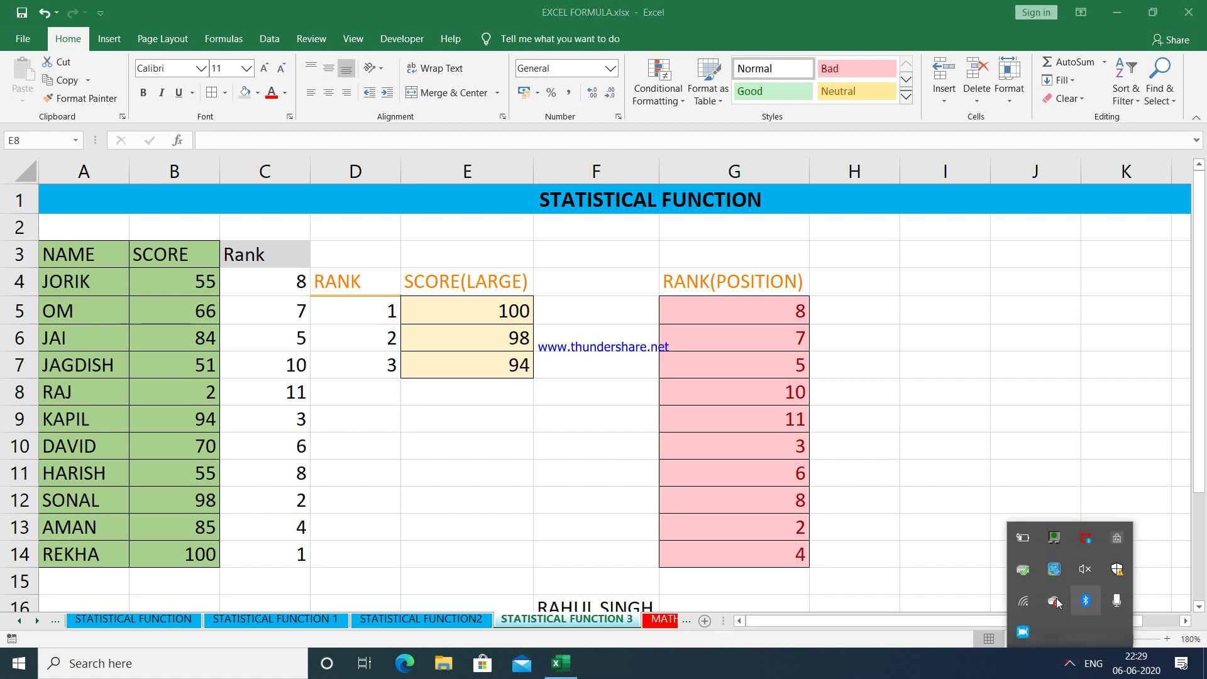